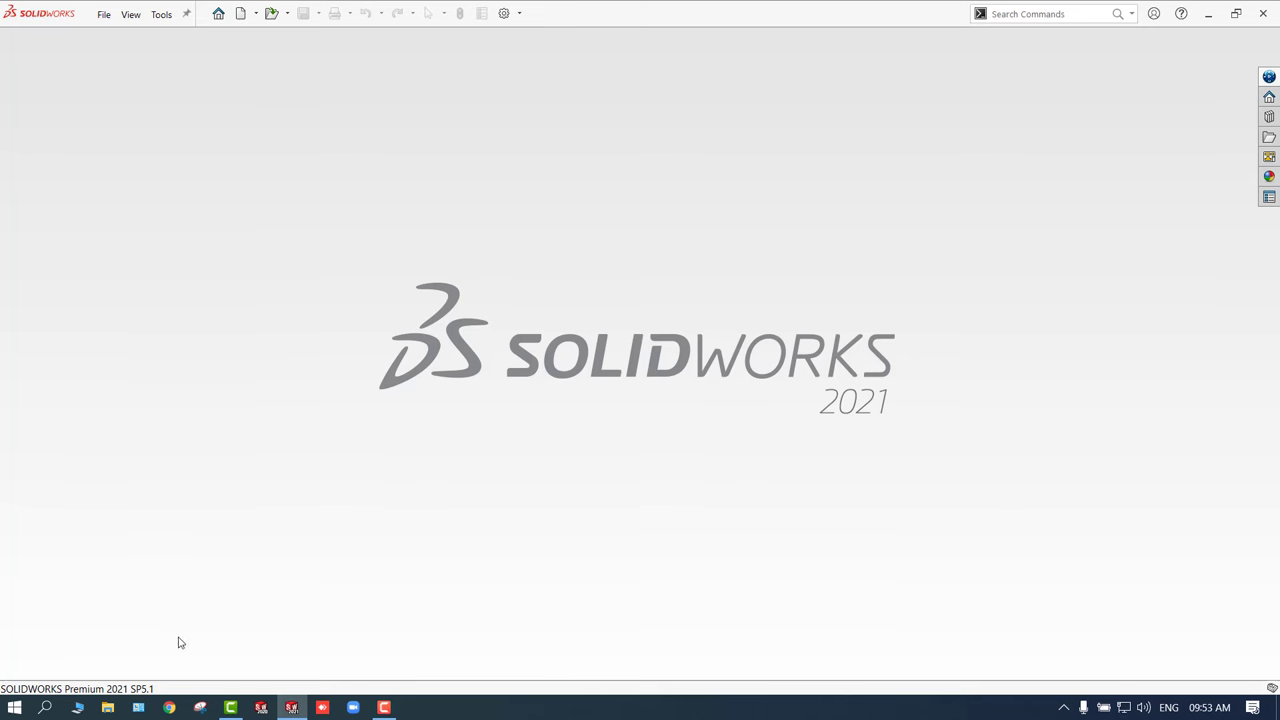
- Launch Chrome and search Google for 'naca airfoil'
click(169, 707)
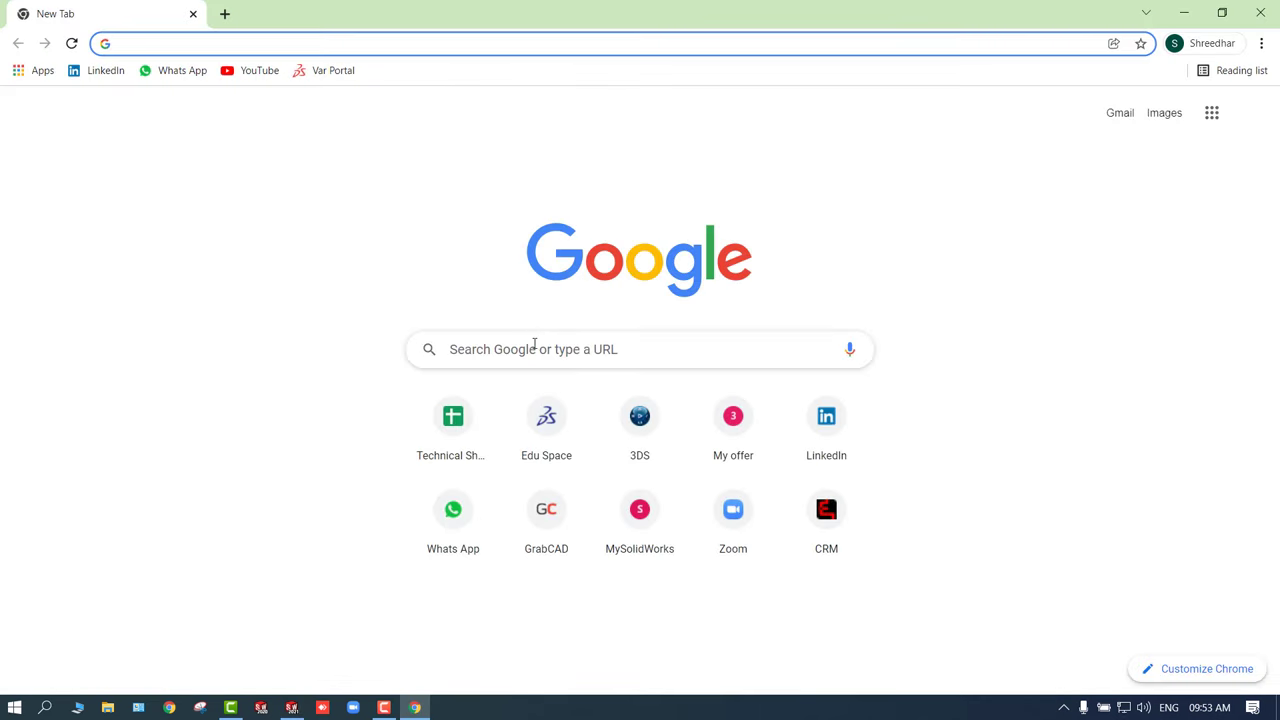
click(534, 344)
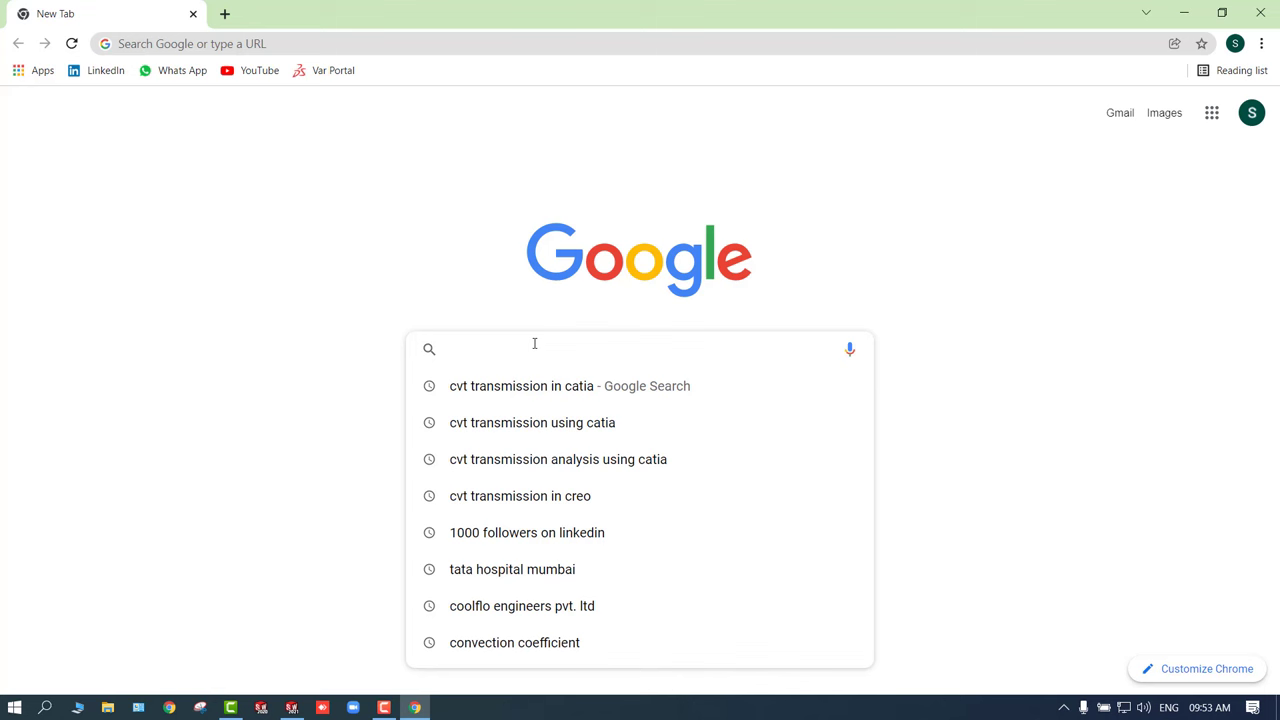
text(naca)
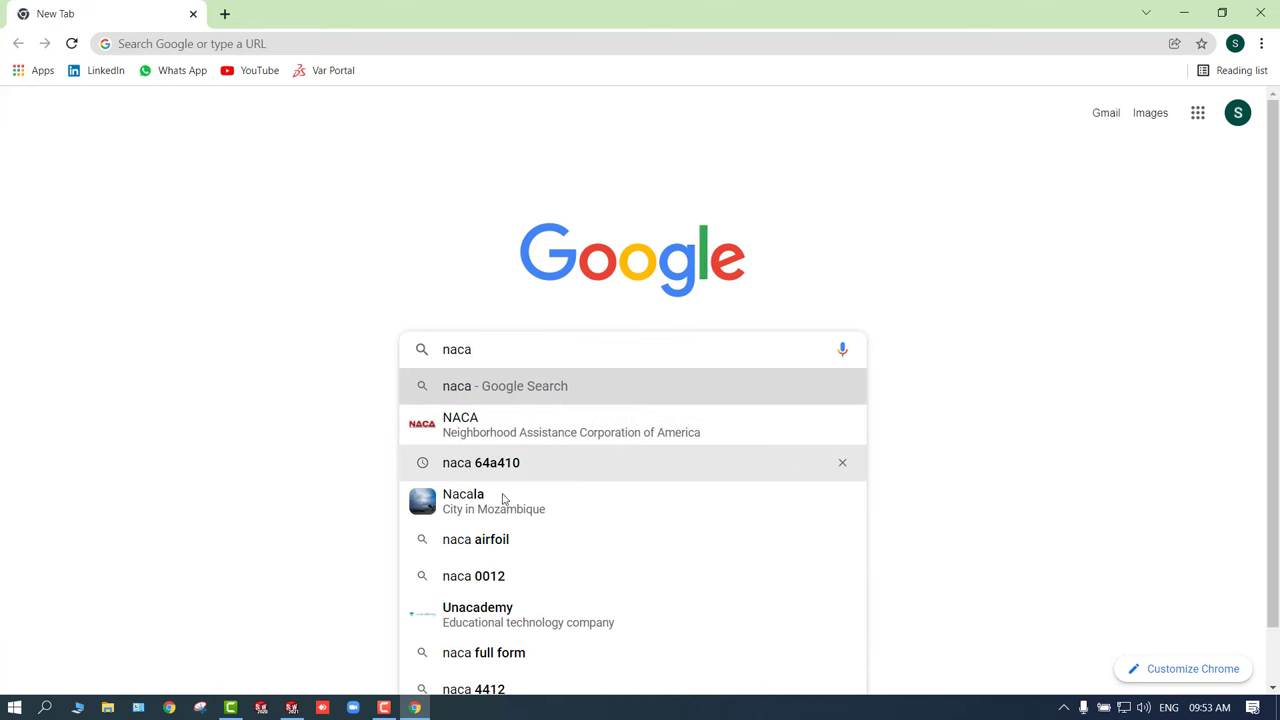
click(495, 542)
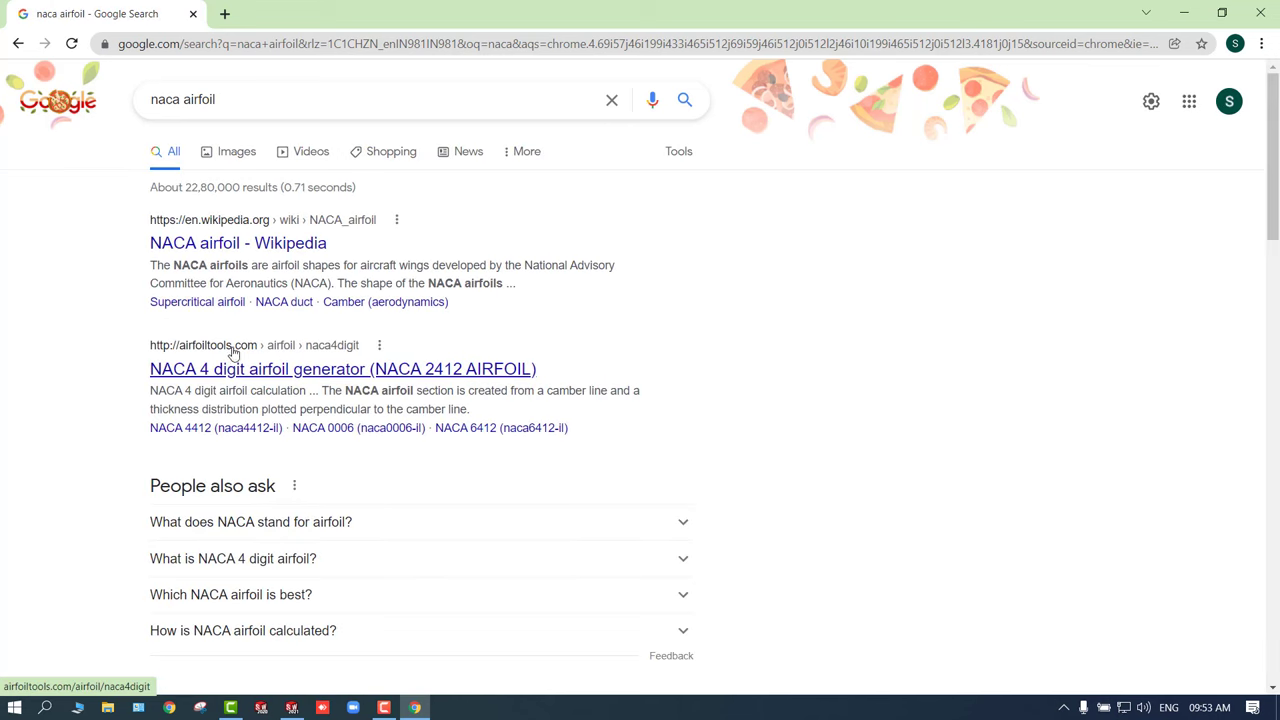
- Open the NACA 4 digit generator and plot NACA 2412 (2/40/12, 81 points, cosine spacing)
click(237, 370)
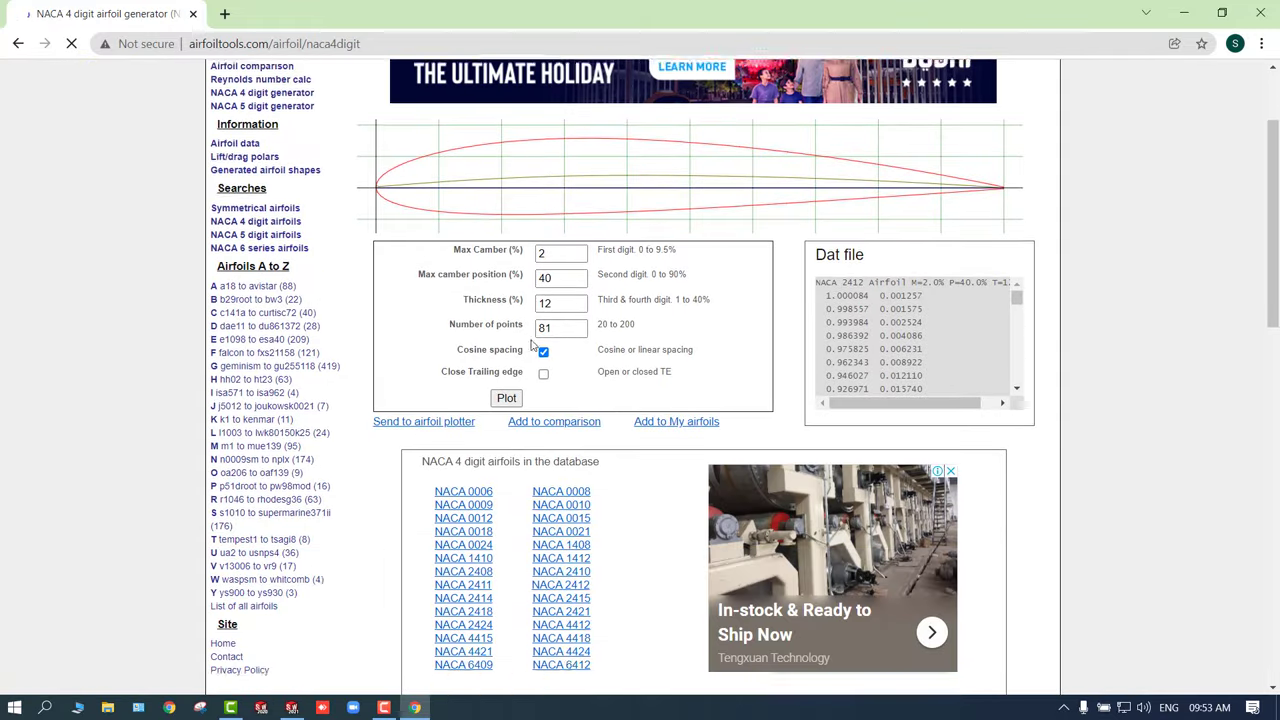
scroll(534, 297, down, 2)
scroll(447, 390, up, 2)
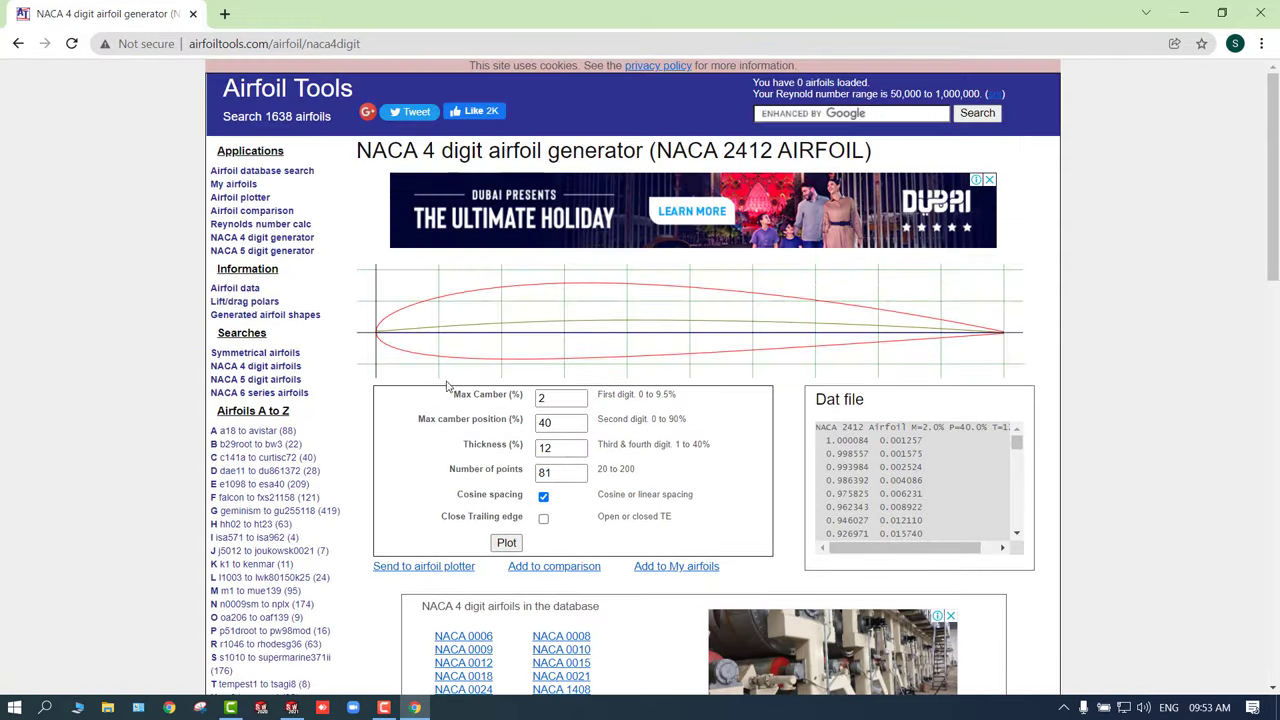
scroll(463, 368, down, 1)
scroll(631, 175, up, 1)
scroll(532, 383, down, 1)
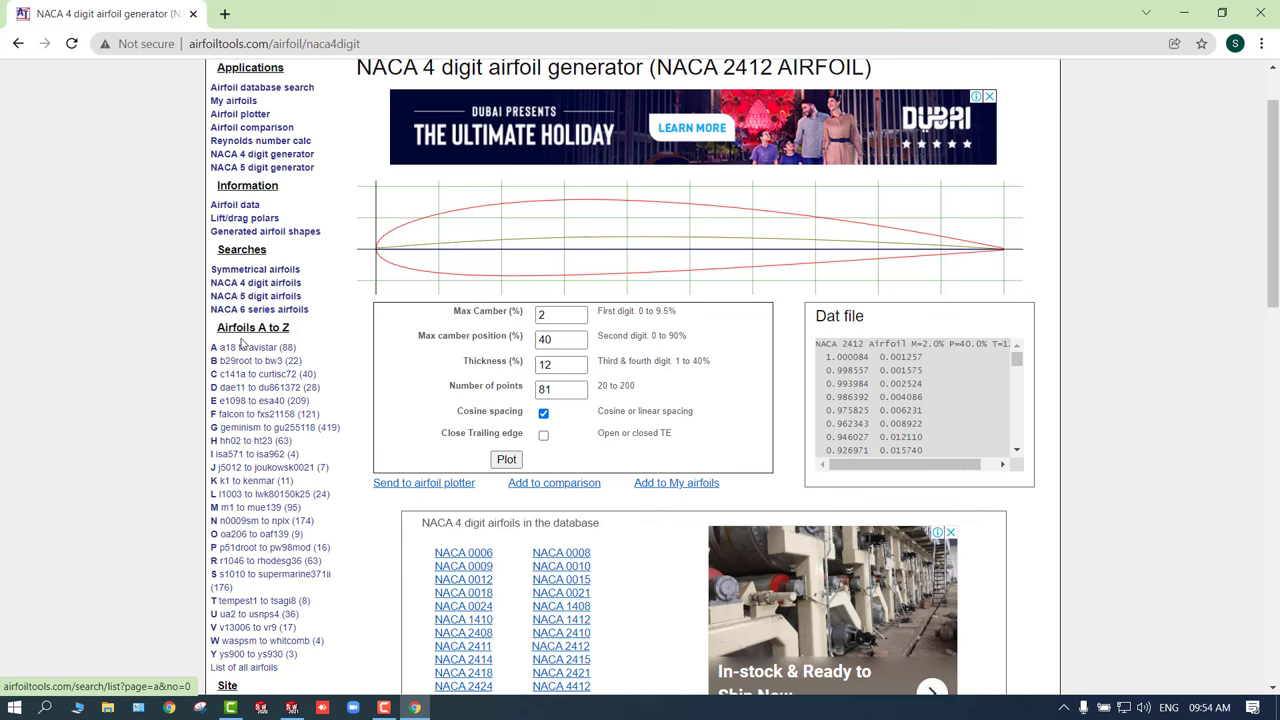
scroll(250, 415, down, 2)
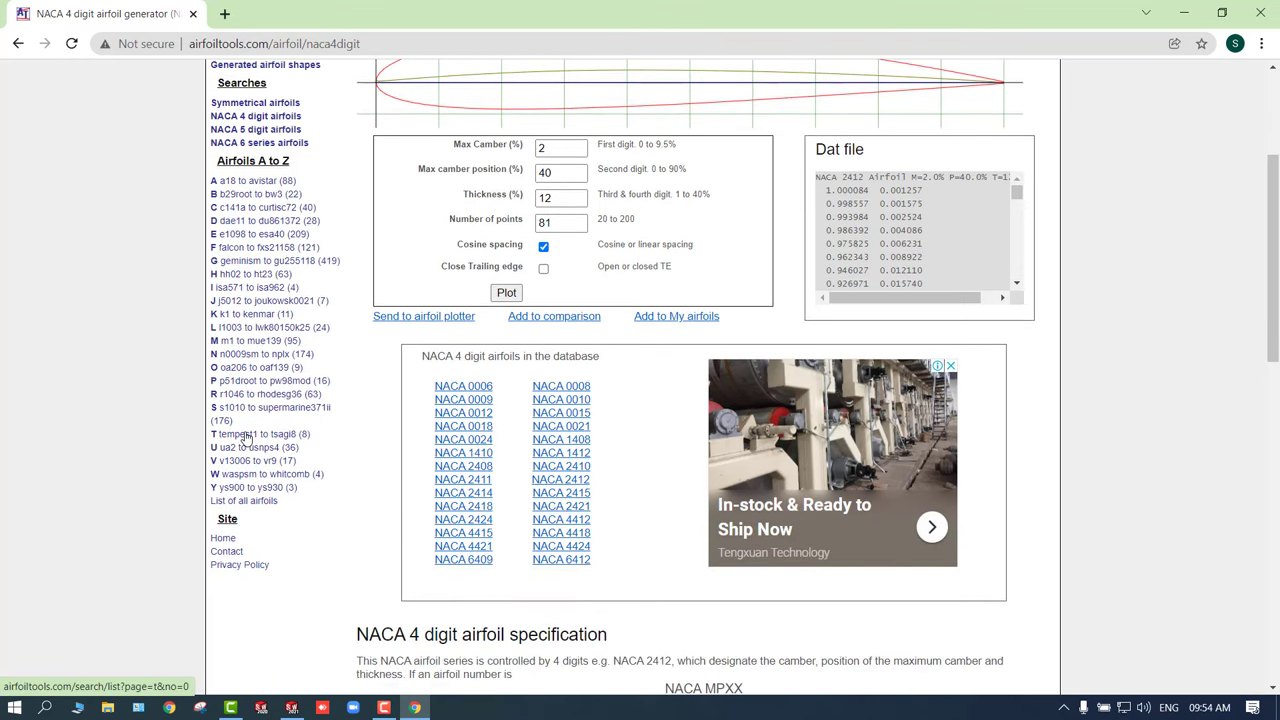
scroll(245, 437, up, 2)
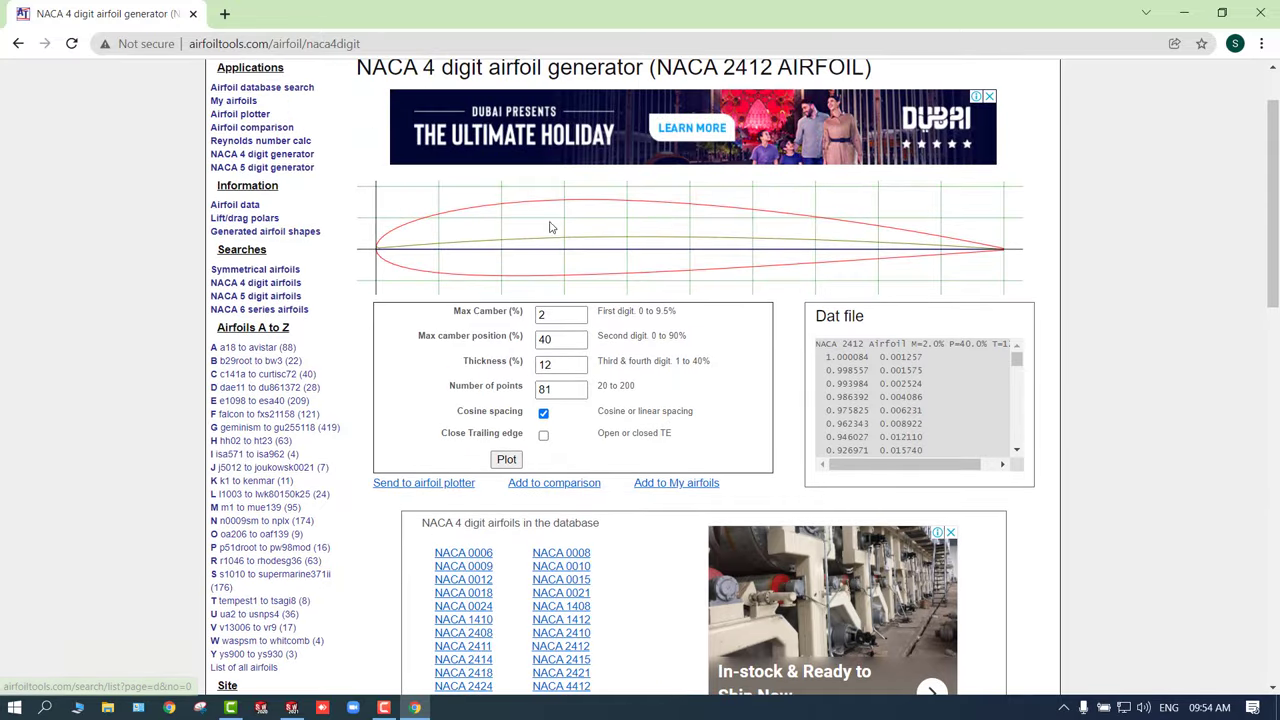
scroll(464, 395, down, 1)
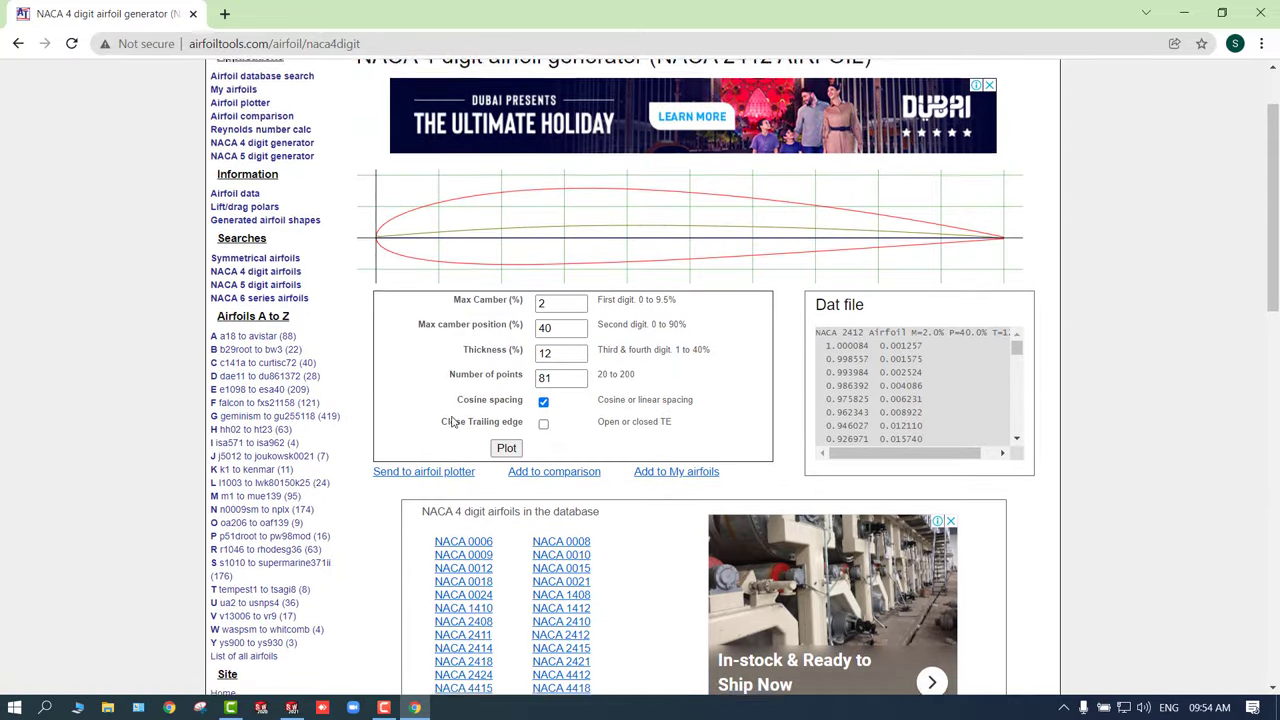
scroll(478, 404, up, 2)
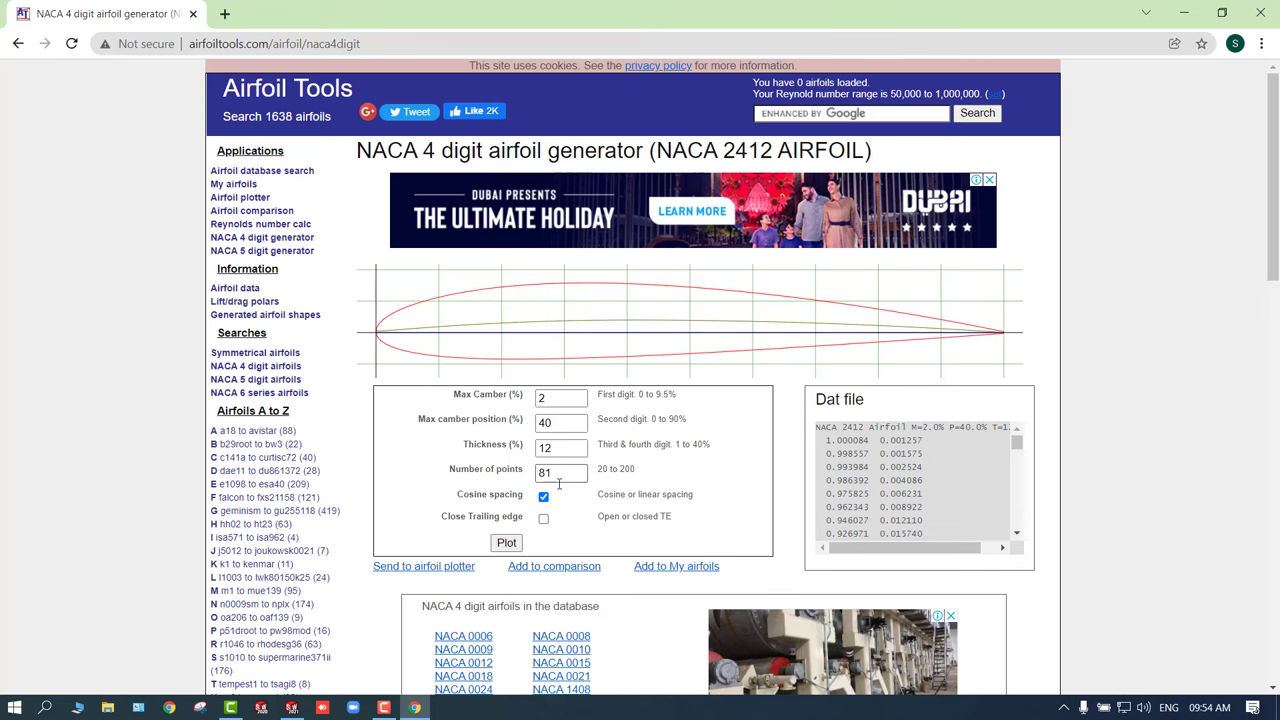
scroll(559, 468, down, 2)
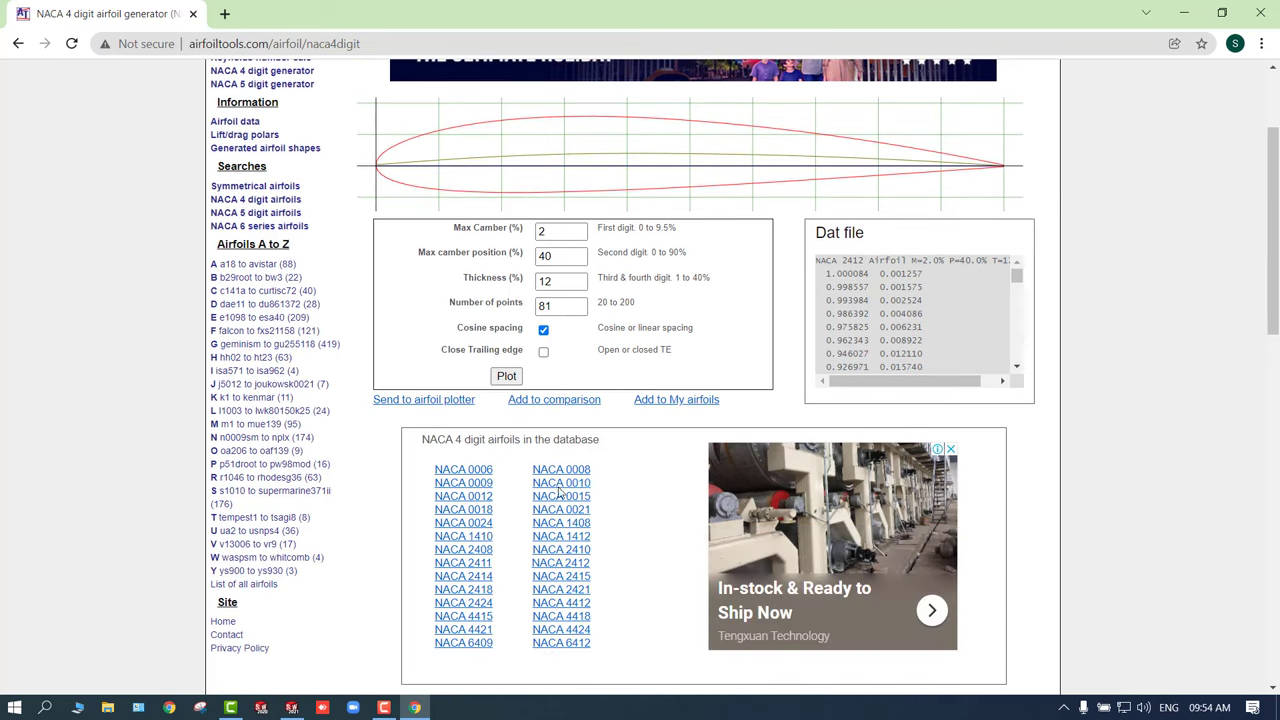
click(507, 381)
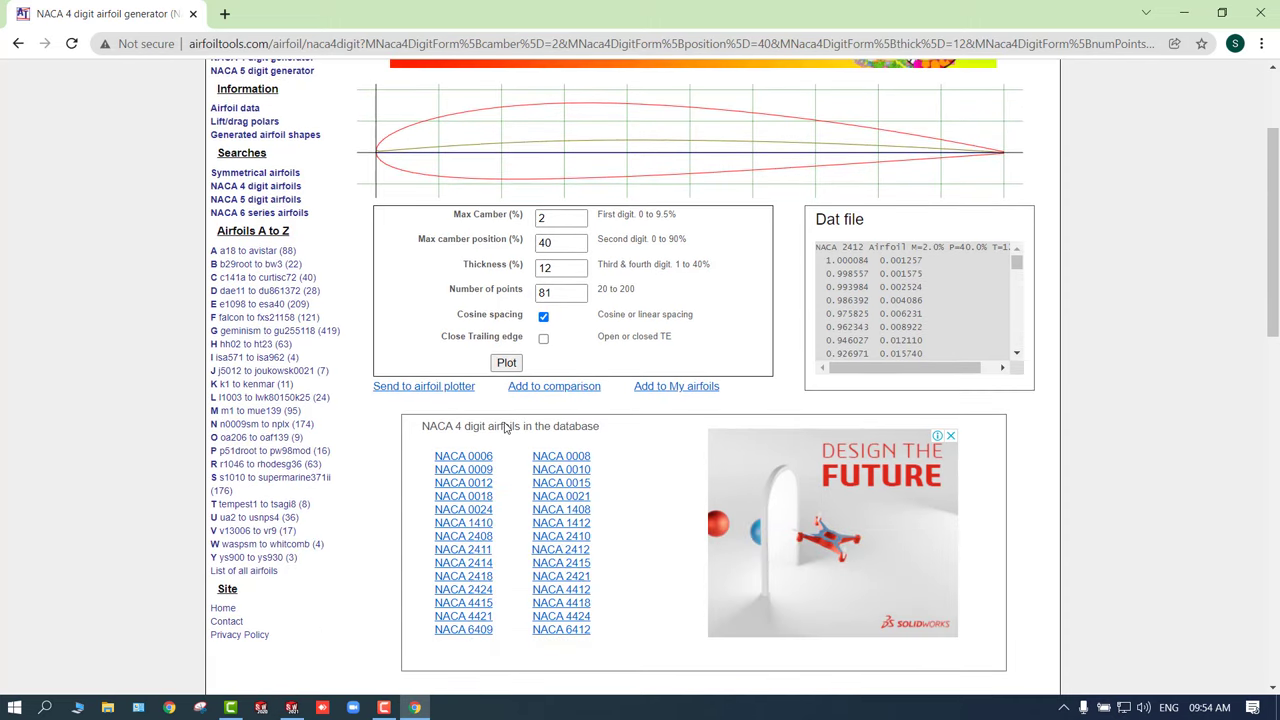
- Send NACA 2412 to the Airfoil plotter and replot it at 100 mm chord
click(419, 389)
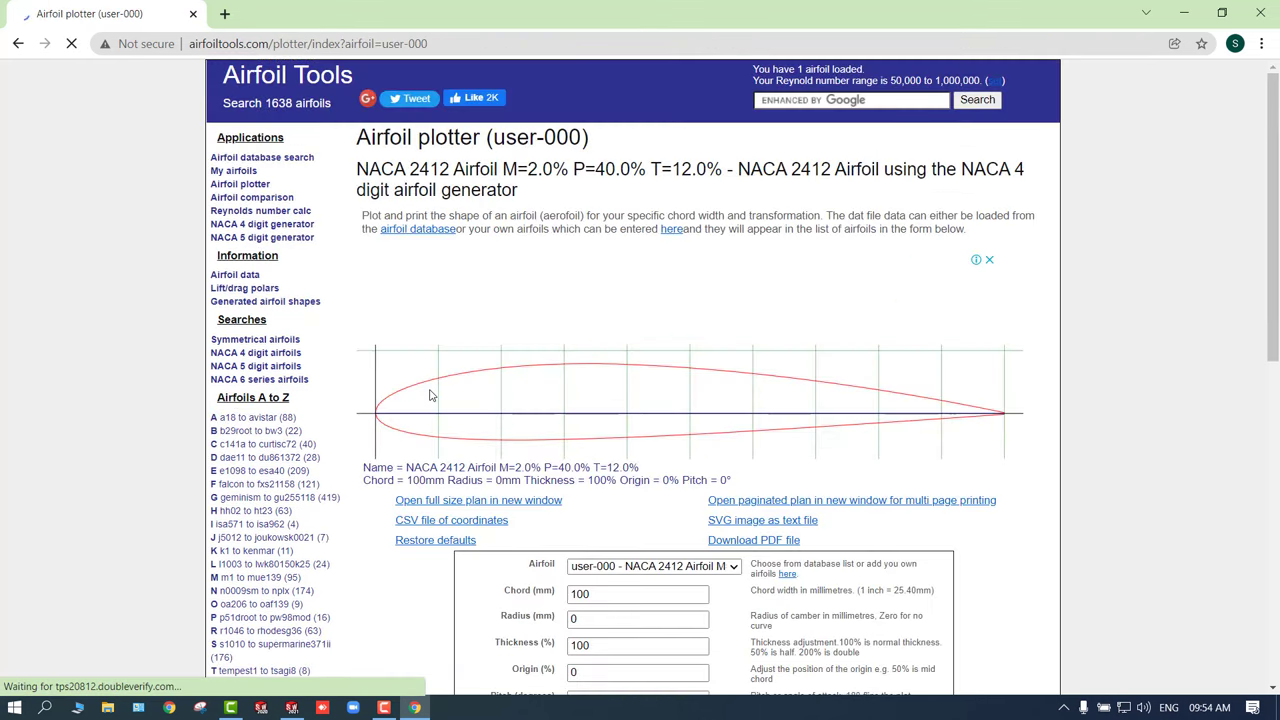
scroll(430, 395, down, 3)
scroll(484, 424, up, 2)
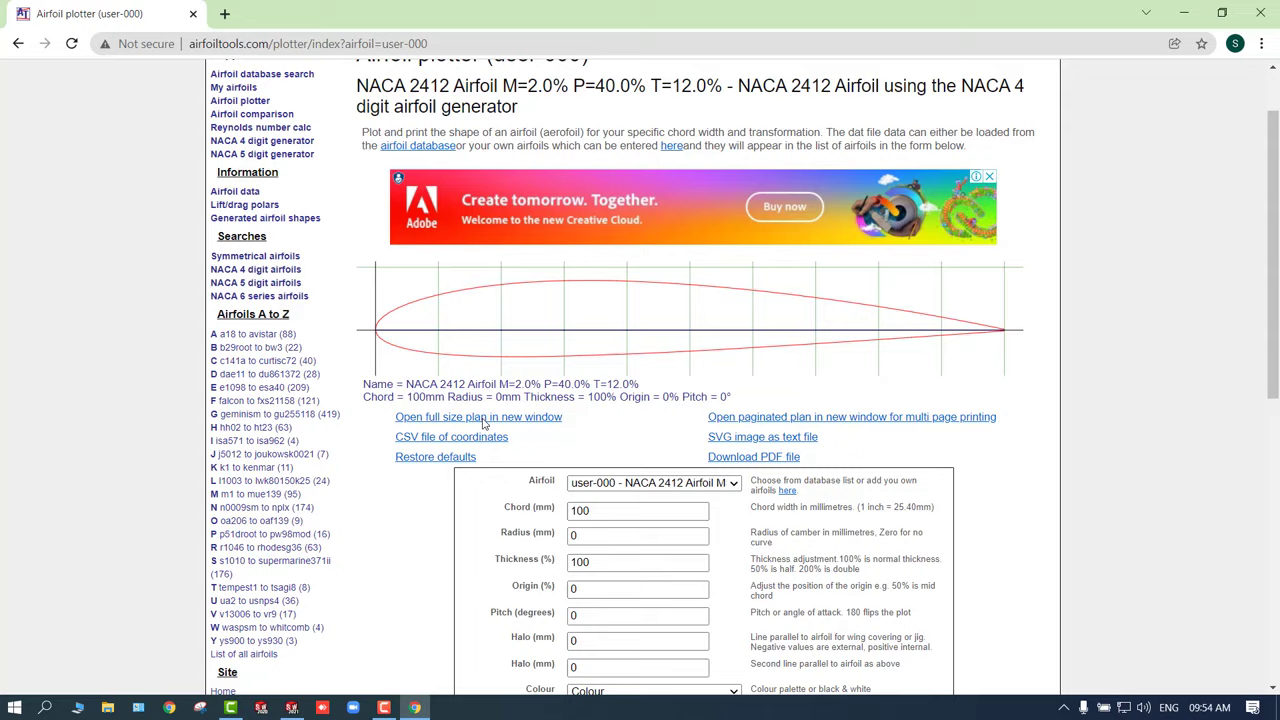
scroll(484, 424, down, 1)
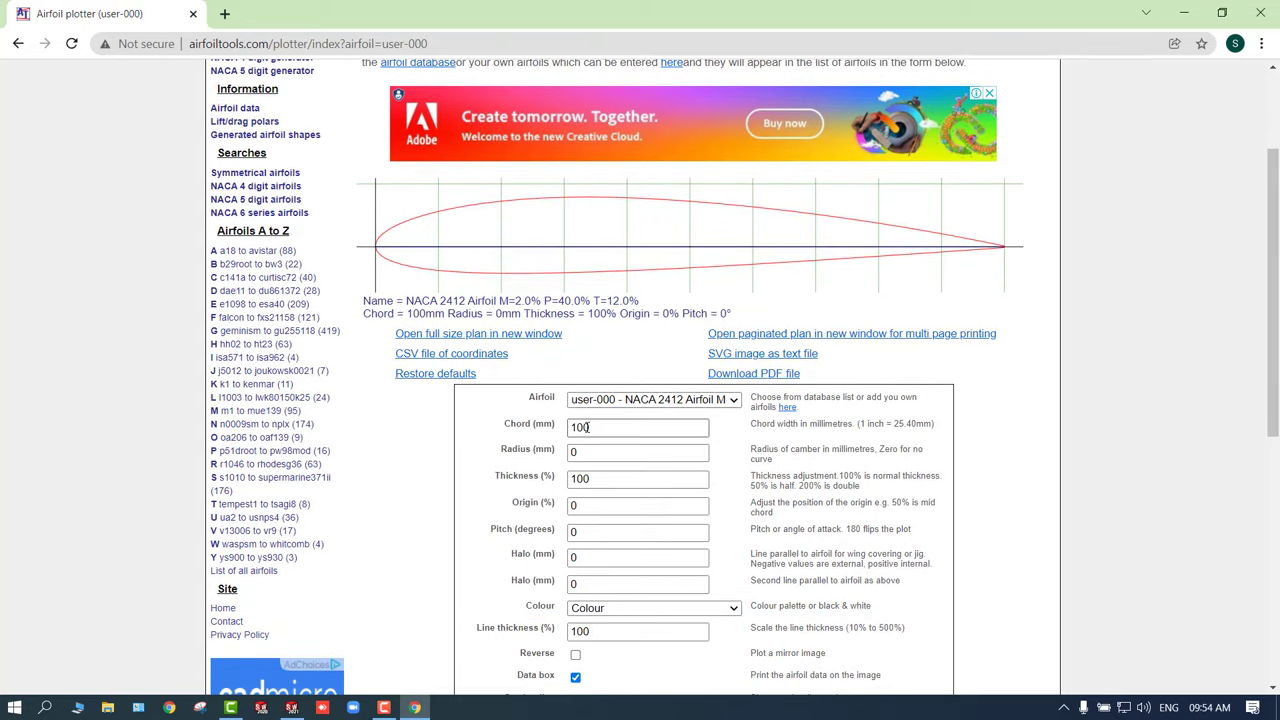
scroll(590, 432, down, 2)
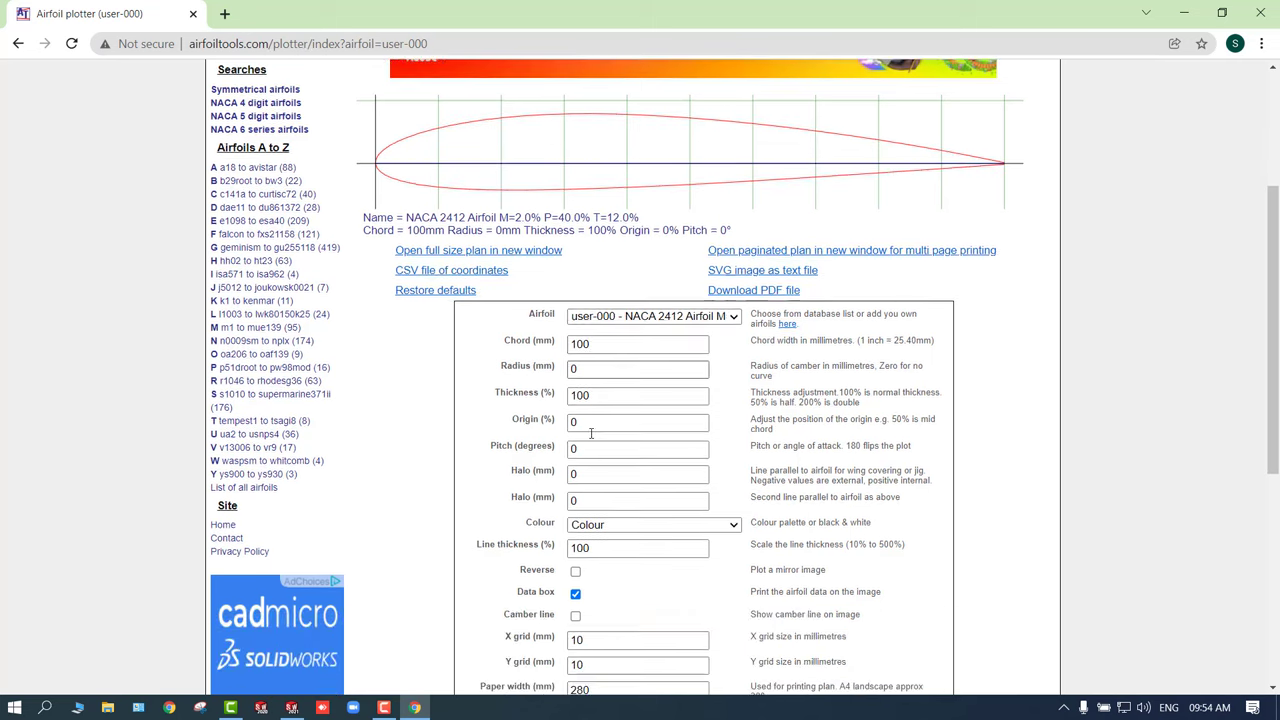
scroll(590, 437, down, 1)
scroll(580, 412, up, 4)
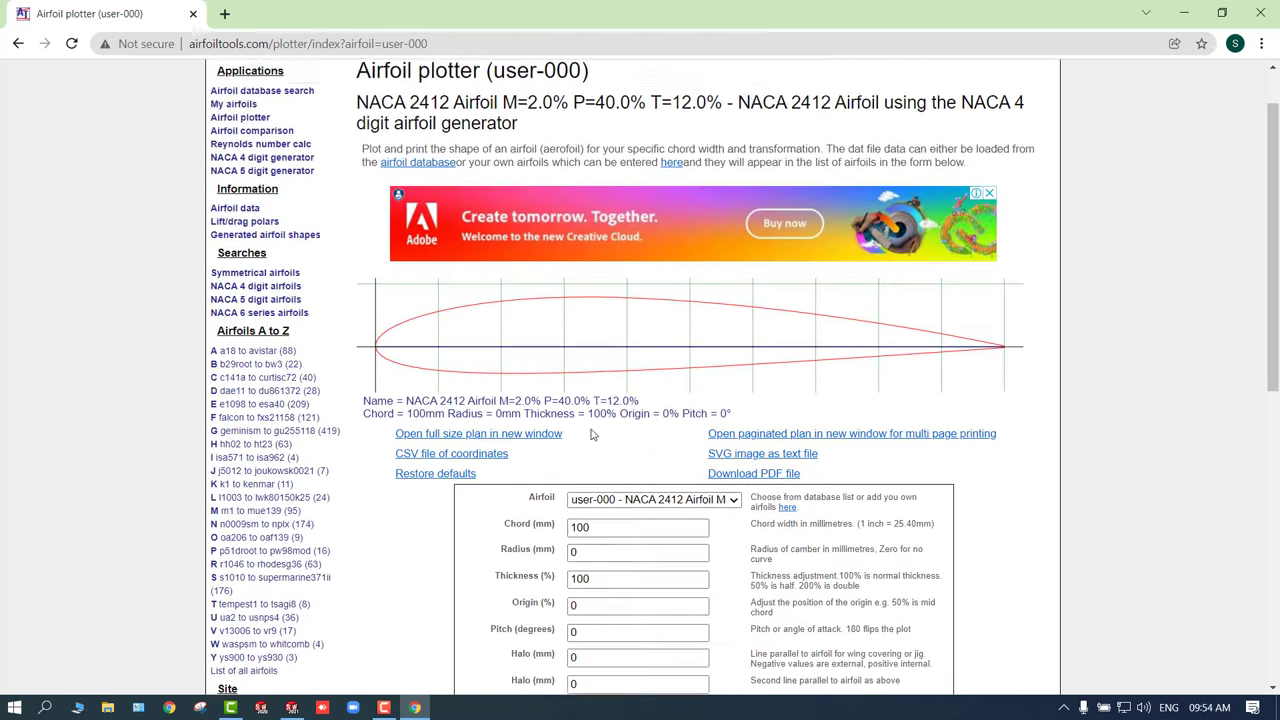
scroll(580, 412, down, 1)
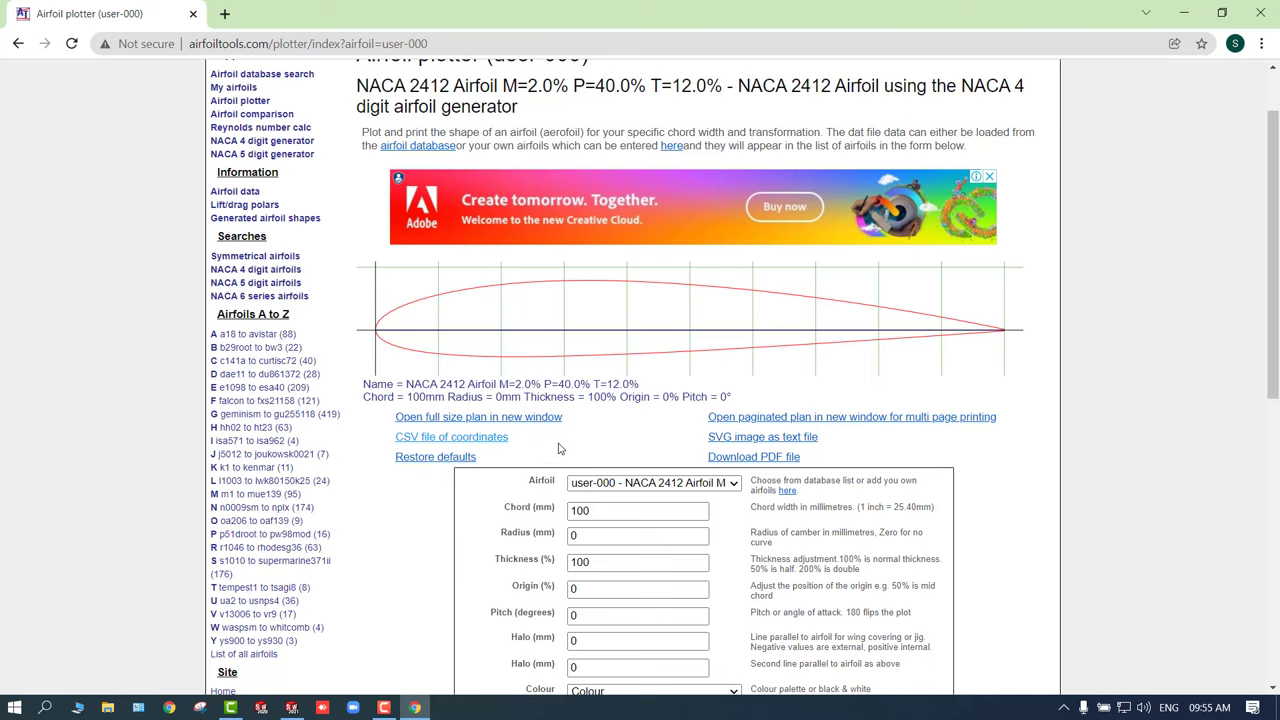
scroll(560, 449, down, 6)
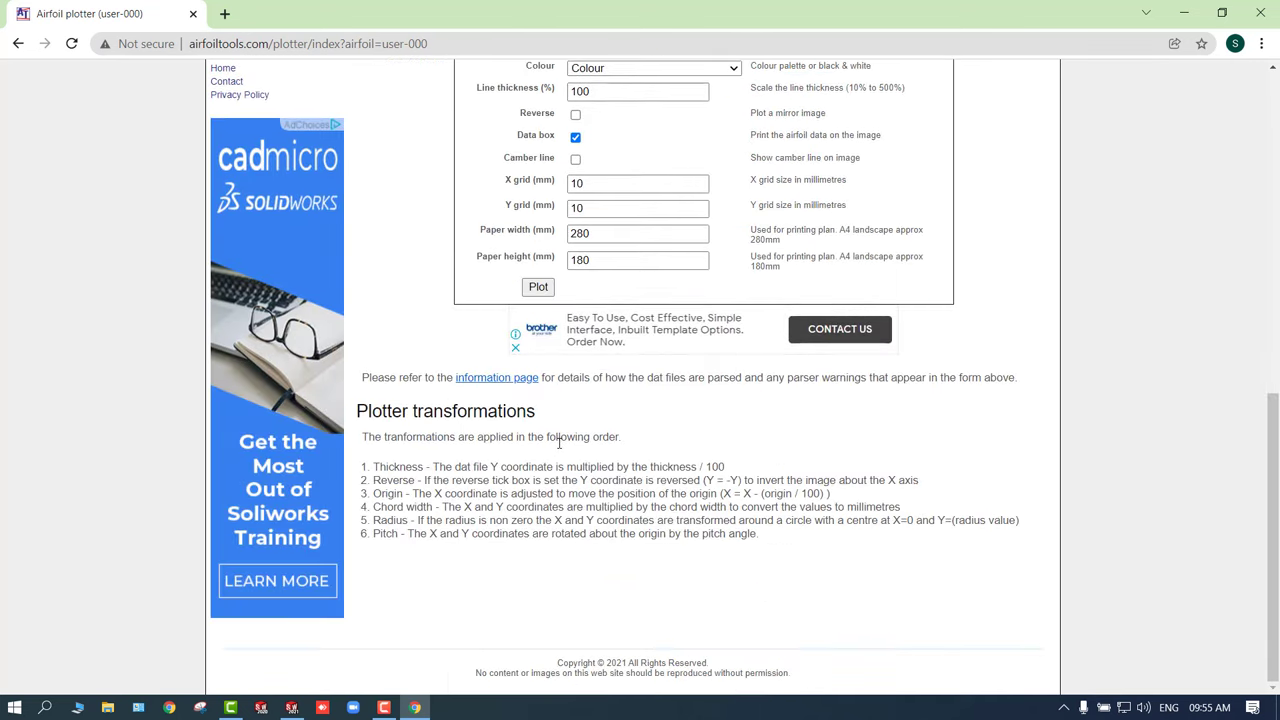
scroll(558, 444, up, 6)
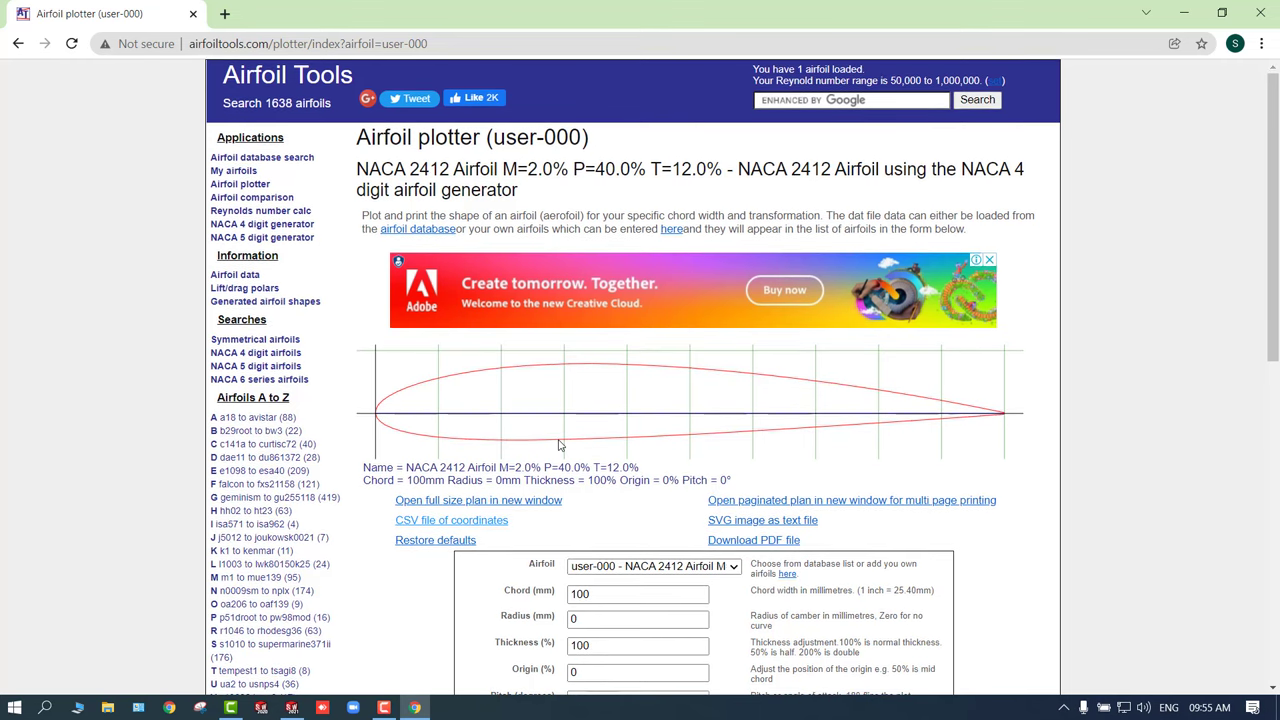
scroll(559, 445, down, 6)
click(540, 412)
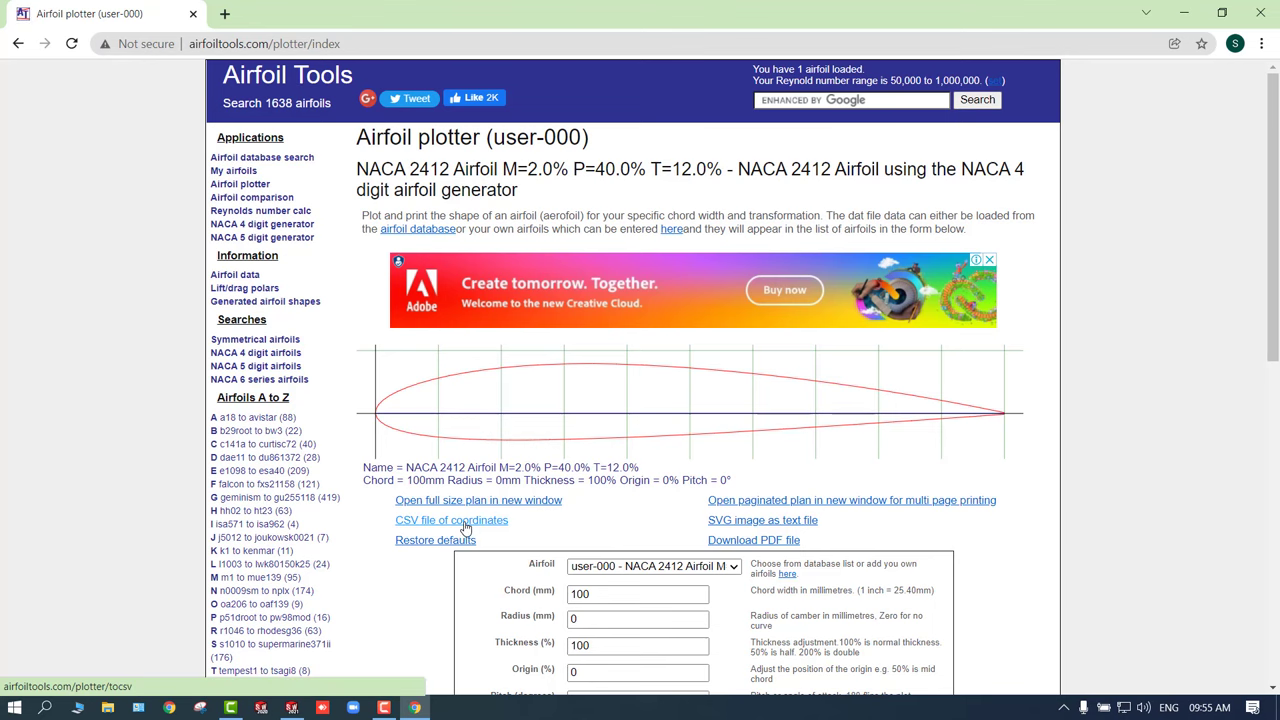
- Download the coordinates CSV and open user-000.csv maximized in Excel
click(465, 524)
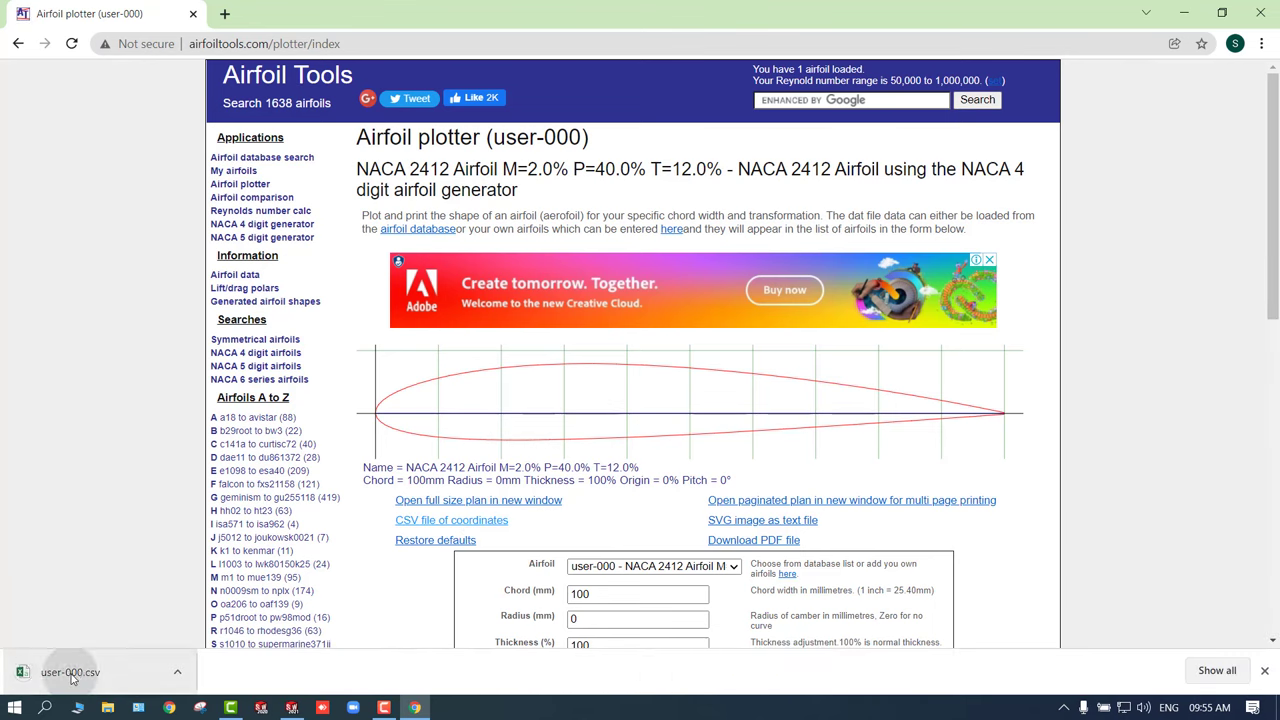
click(70, 672)
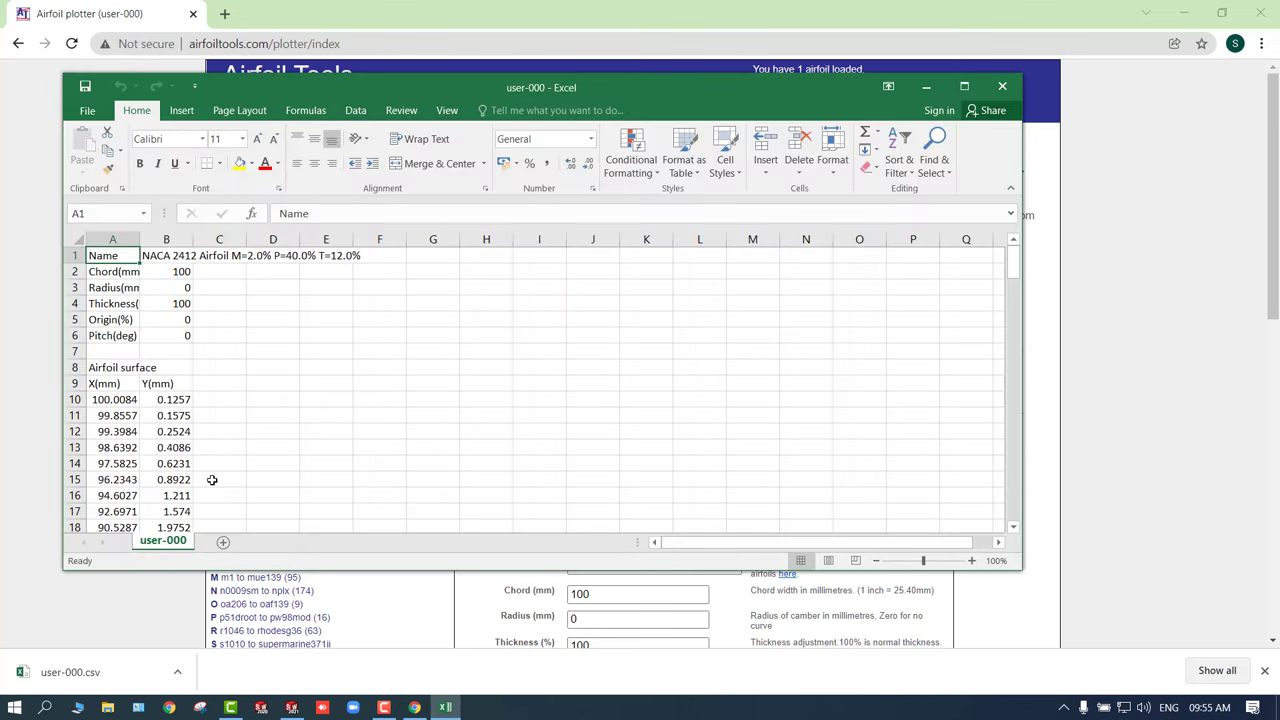
click(964, 87)
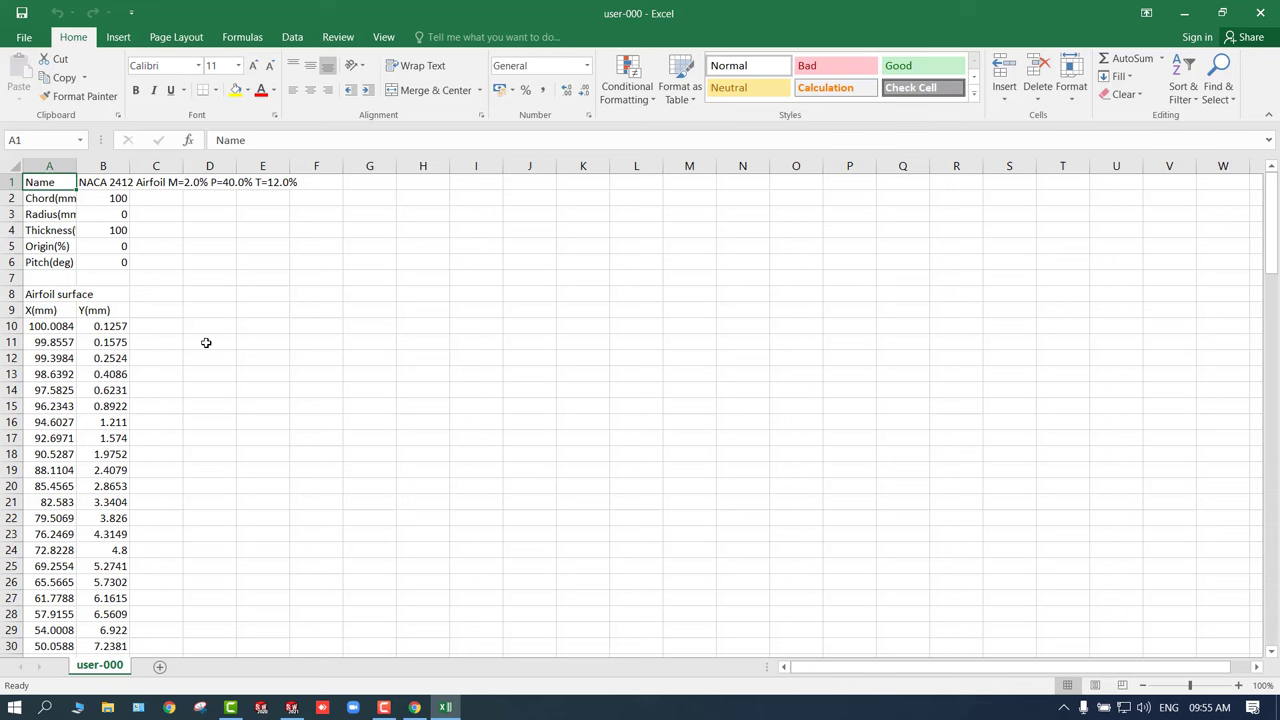
scroll(180, 325, down, 4)
scroll(180, 325, up, 4)
- Create a blank Book1 workbook, then copy A10:B90 from user-000
key(ctrl+n)
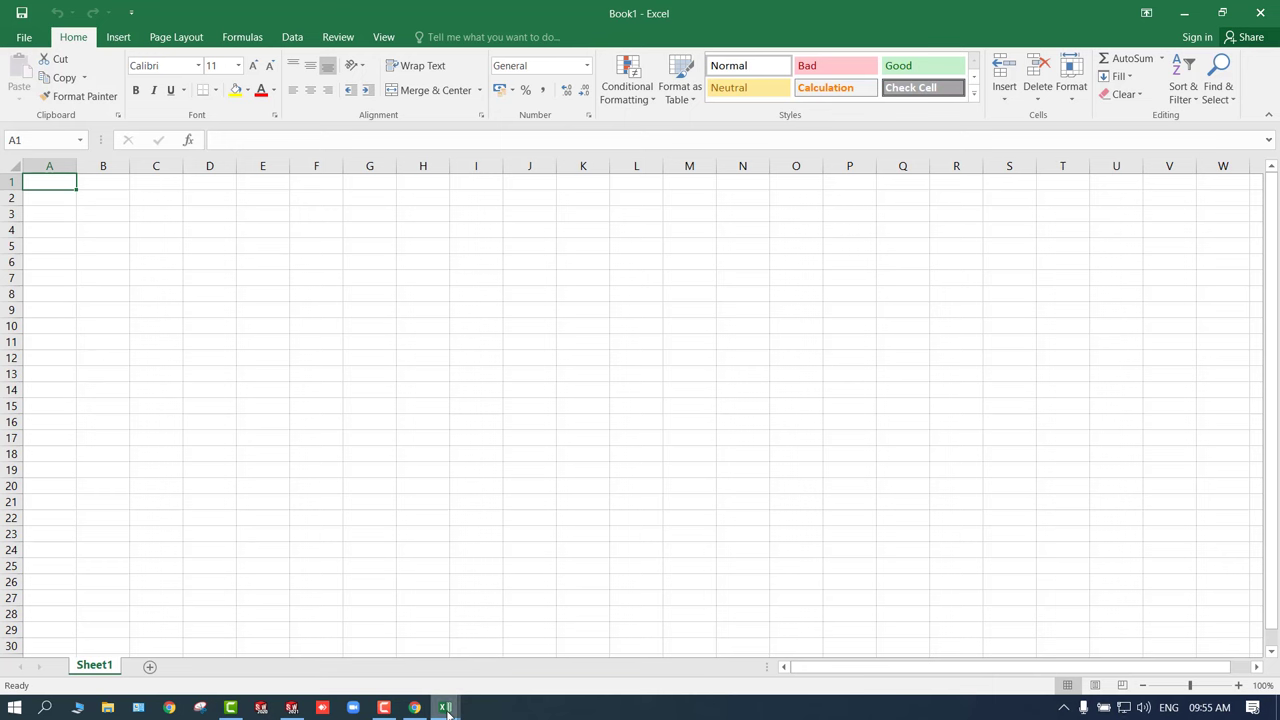
mouse_move(447, 712)
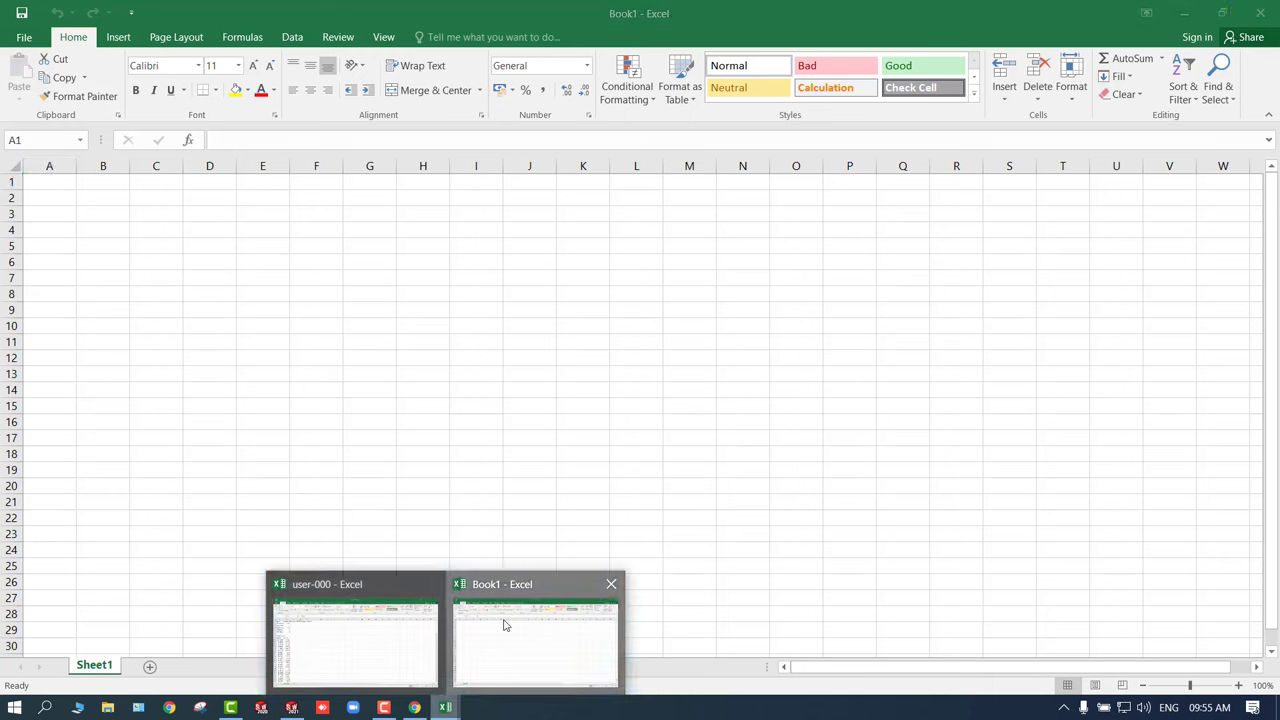
click(503, 623)
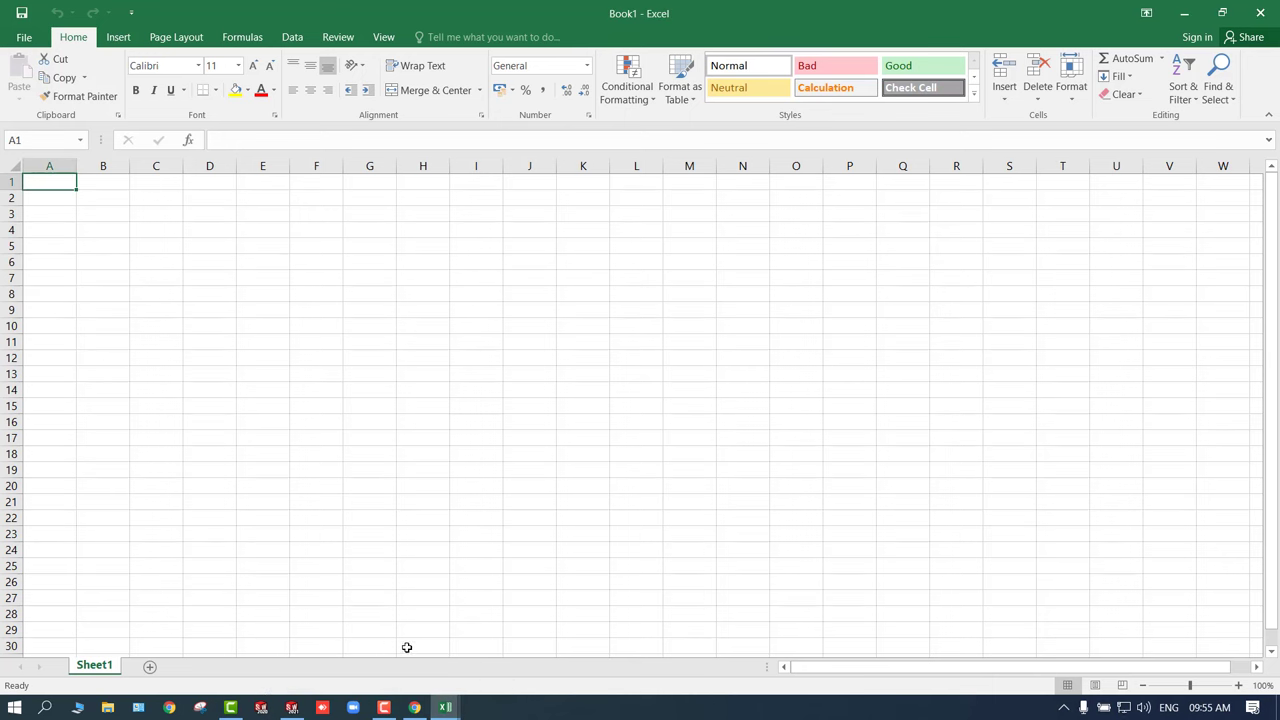
click(340, 628)
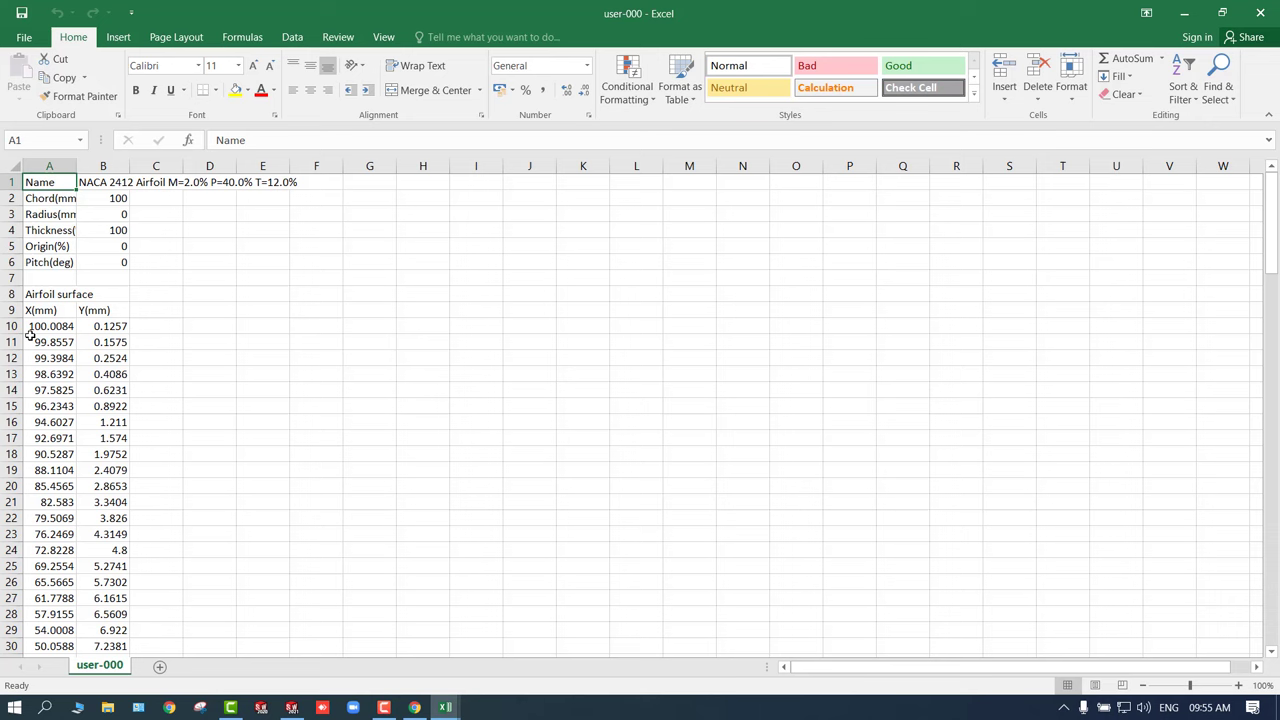
drag(30, 326, 98, 613)
key(ctrl+c)
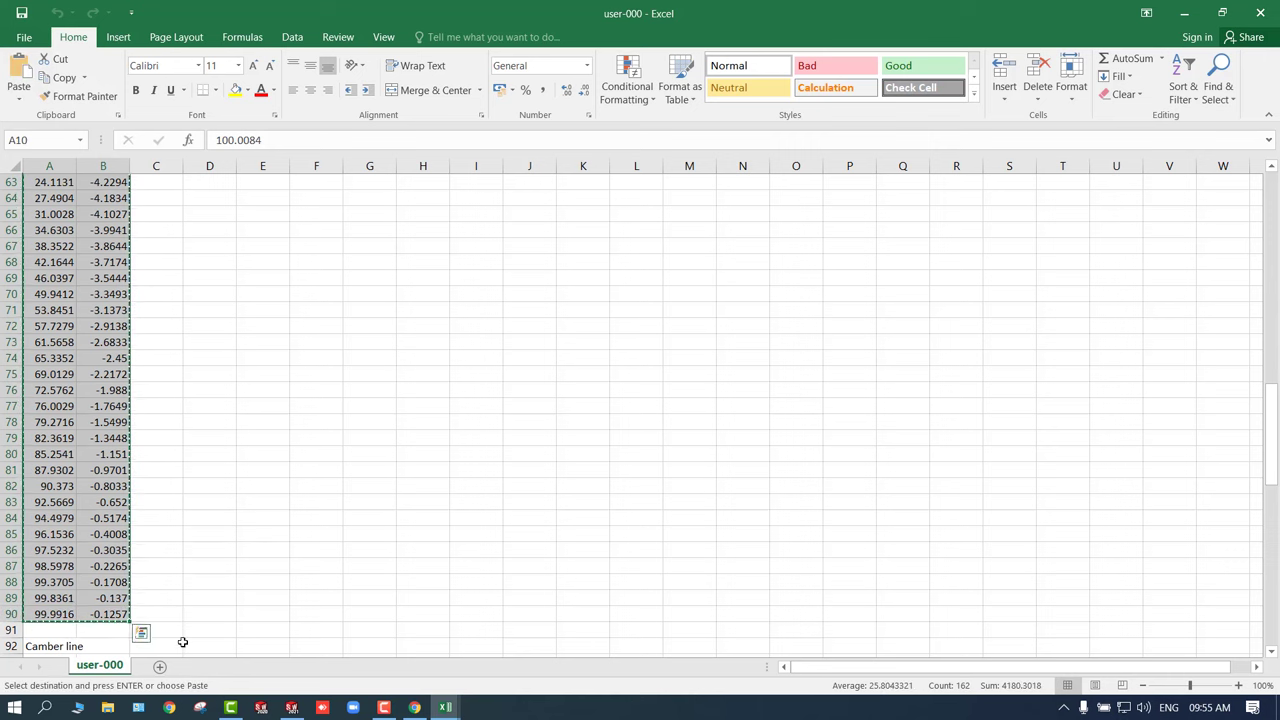
- Paste the copied X/Y coordinates into Book1 starting at A1
click(445, 707)
click(497, 646)
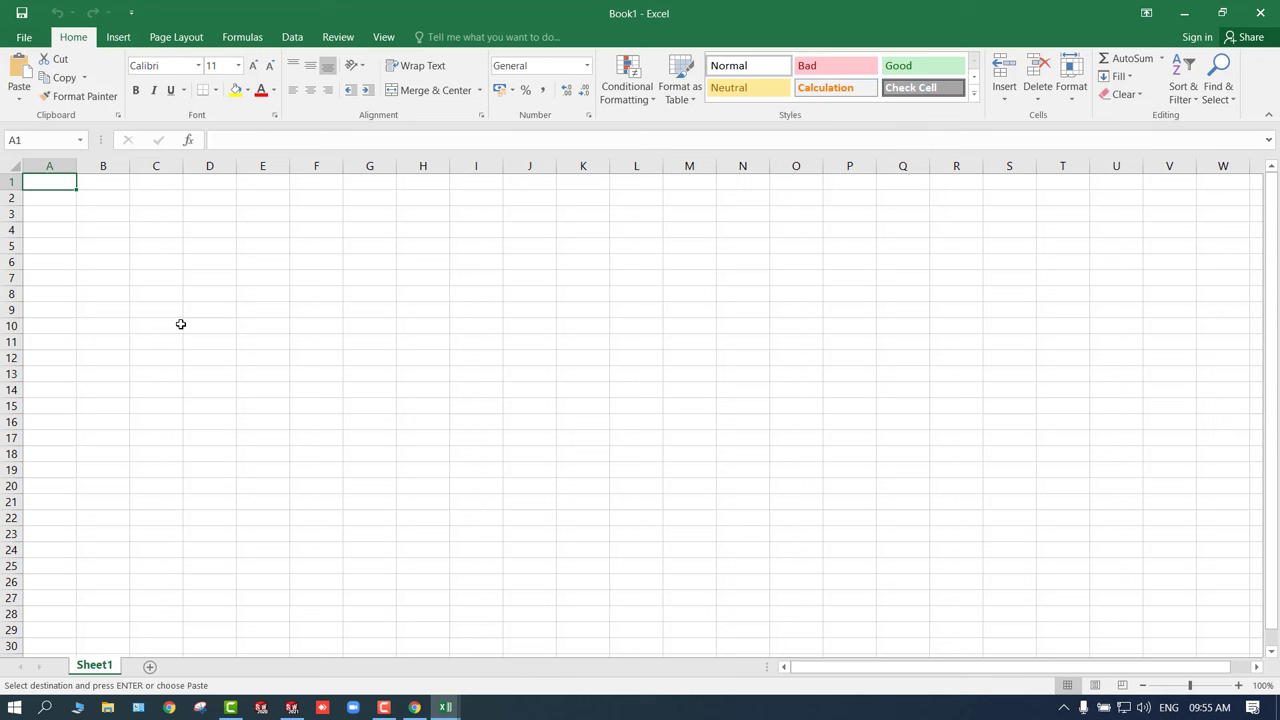
key(ctrl+v)
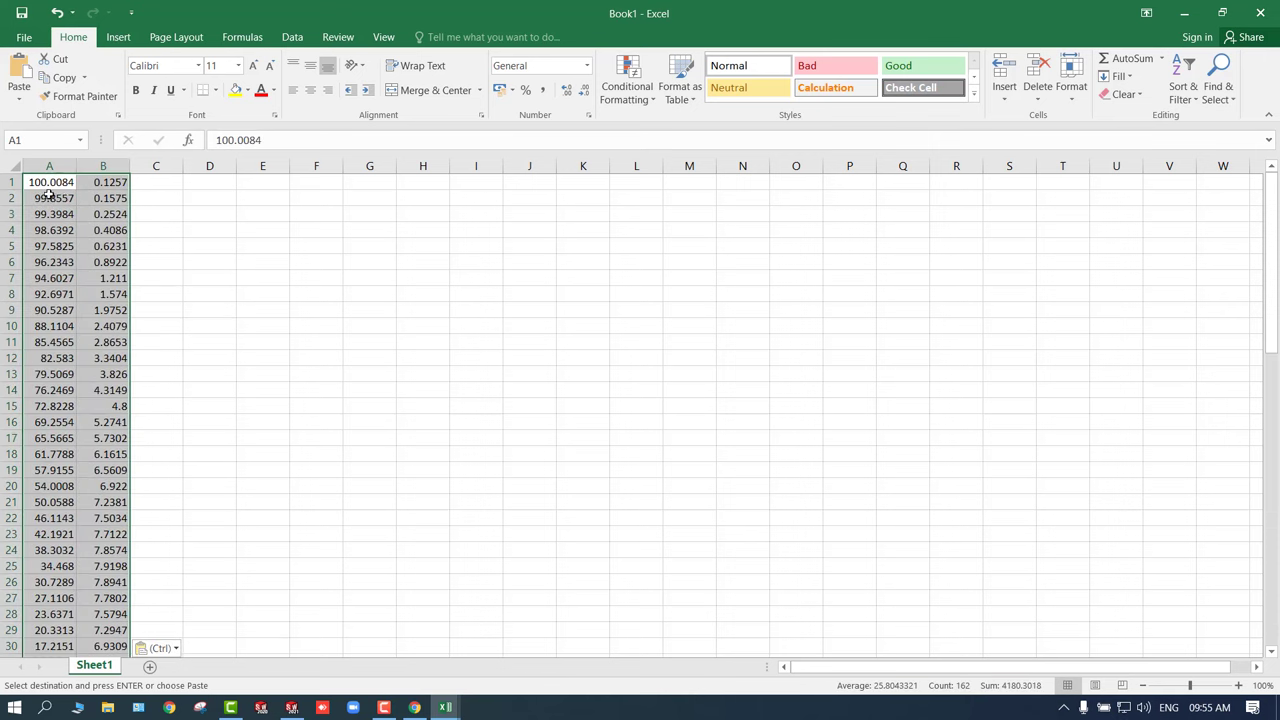
- Fill column C with 0 from C1 down to row 81
click(146, 182)
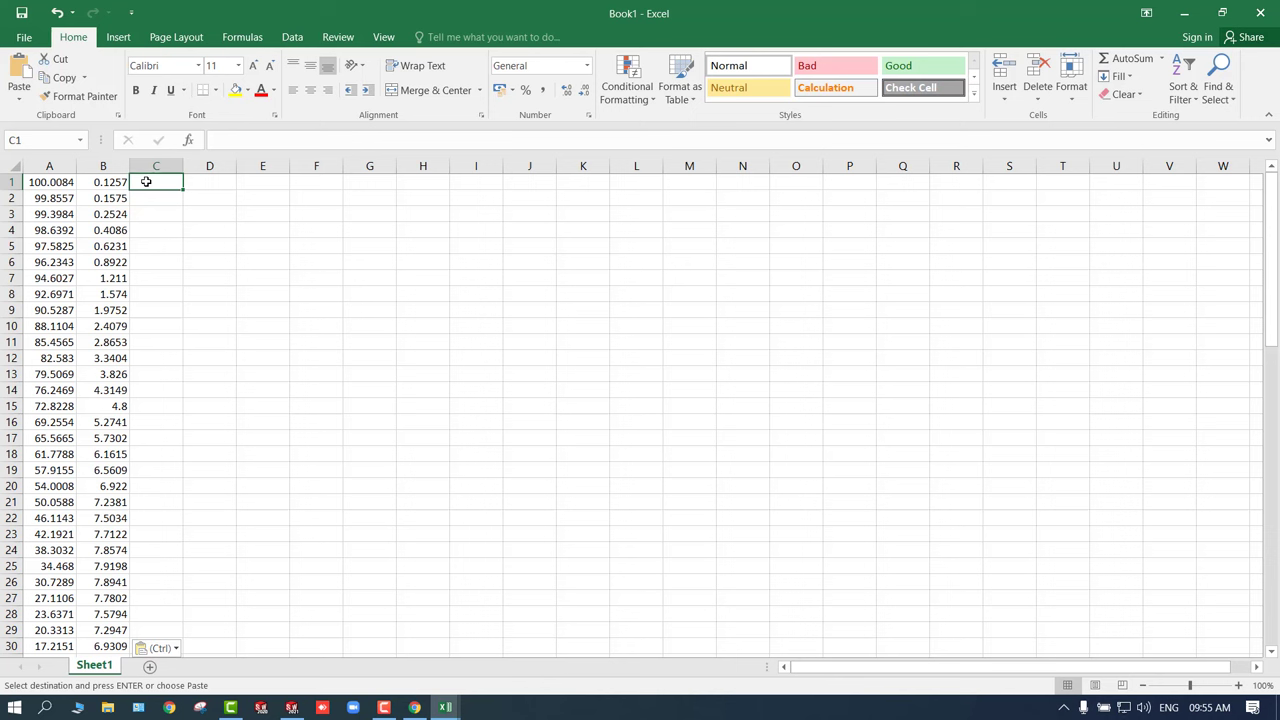
text(0)
key(Return)
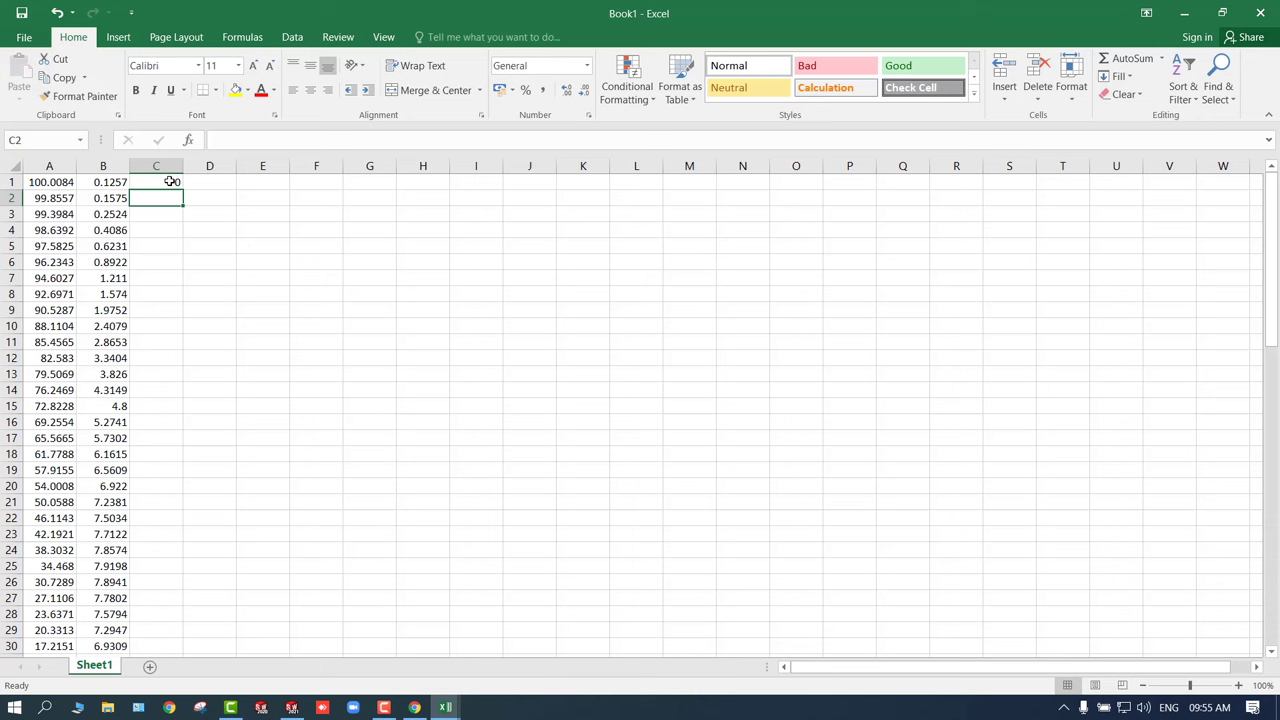
click(171, 181)
drag(182, 189, 180, 605)
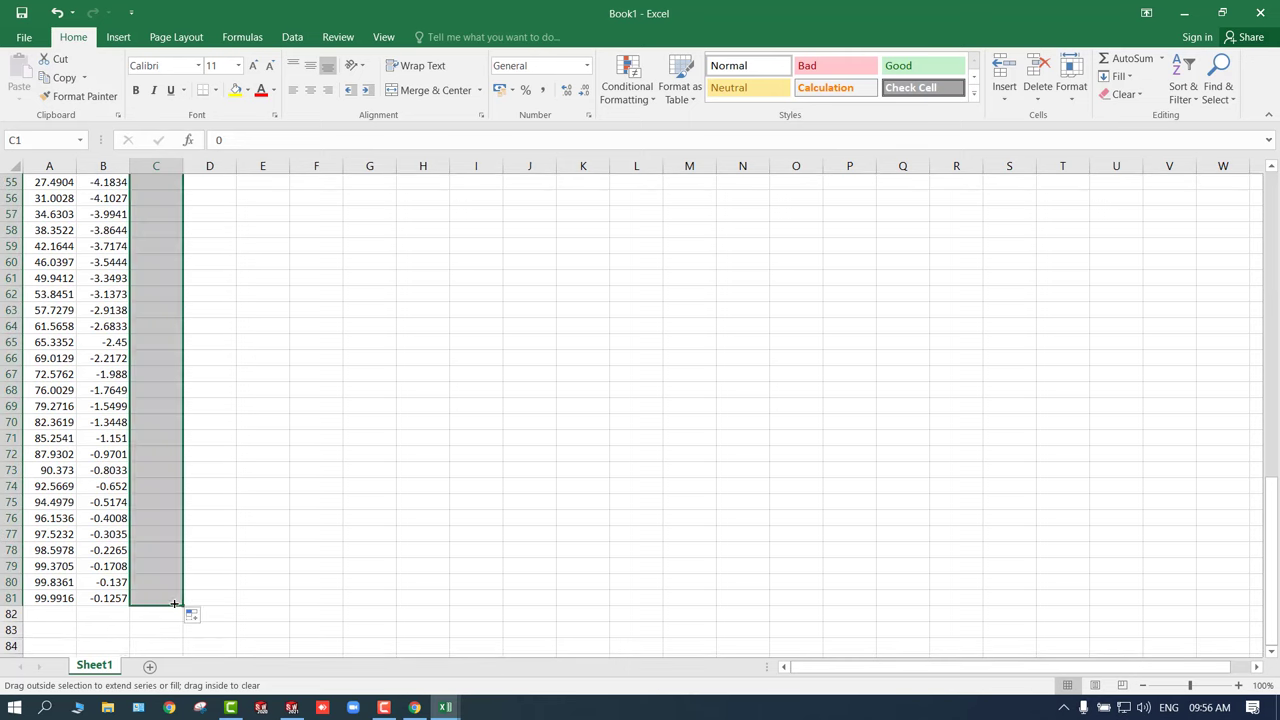
scroll(213, 577, up, 18)
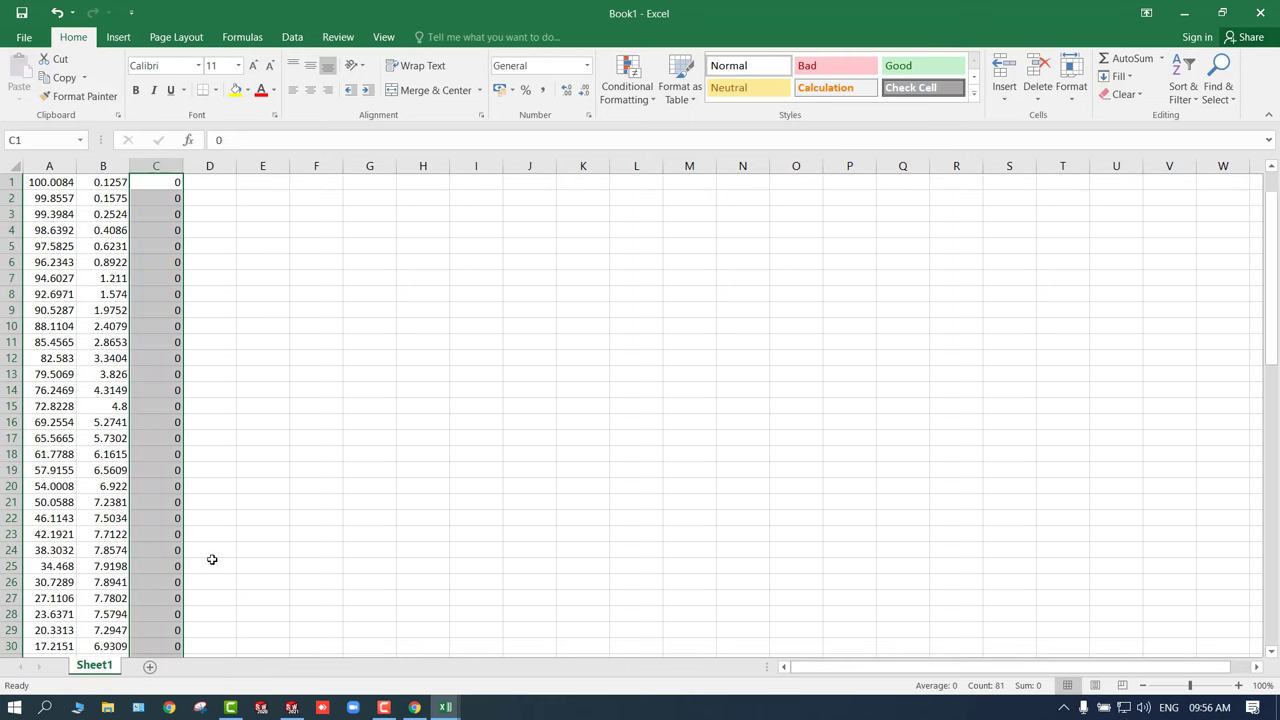
click(206, 423)
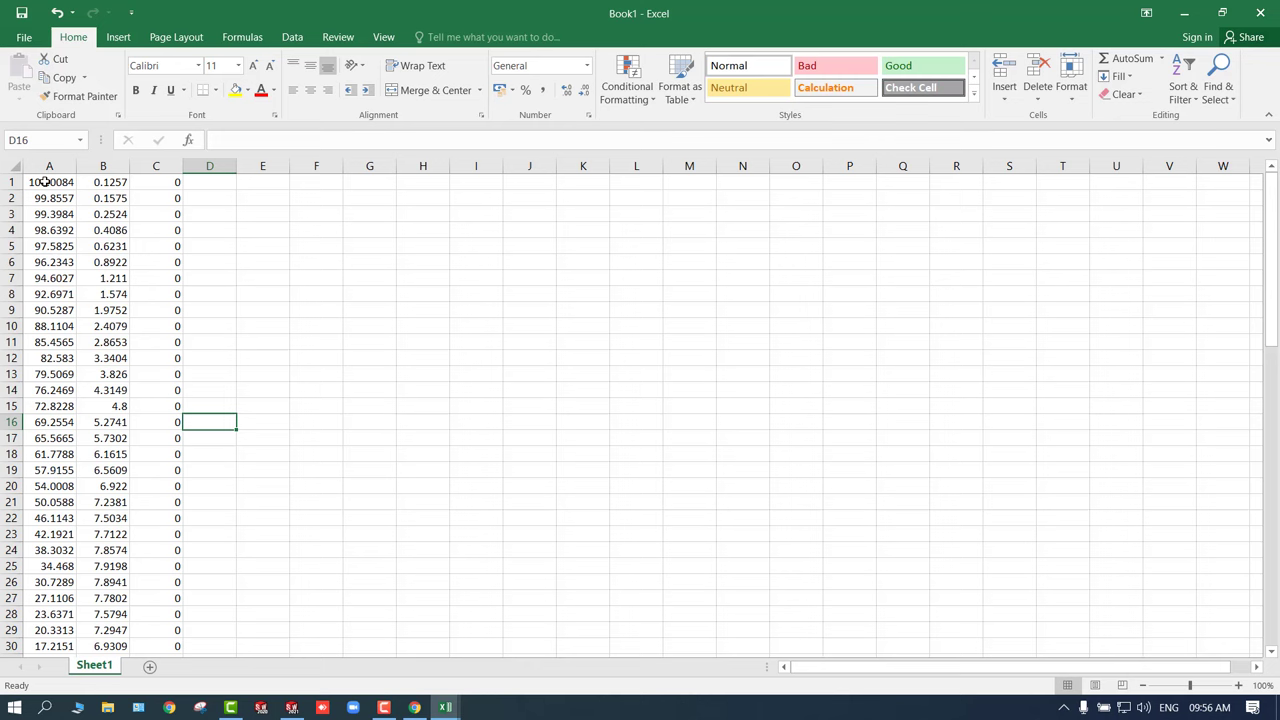
click(209, 231)
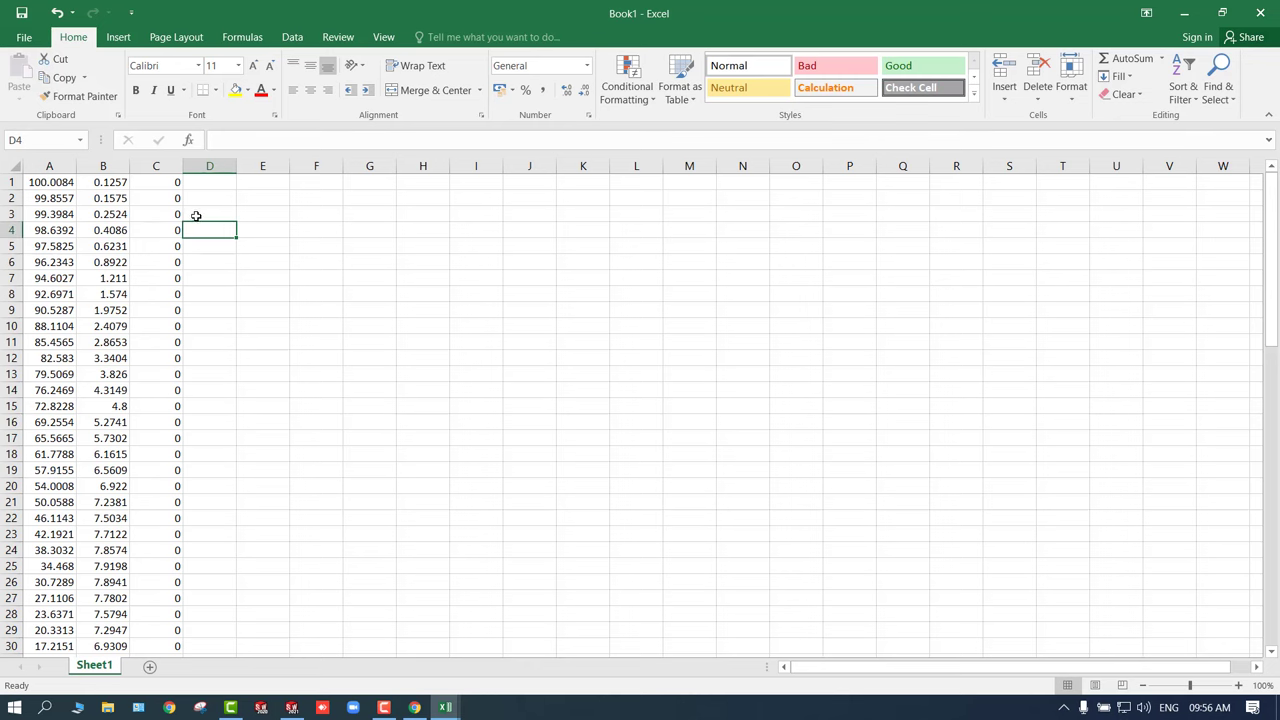
- Save the sheet on the Desktop as 123 in Text (Tab delimited) format
click(14, 40)
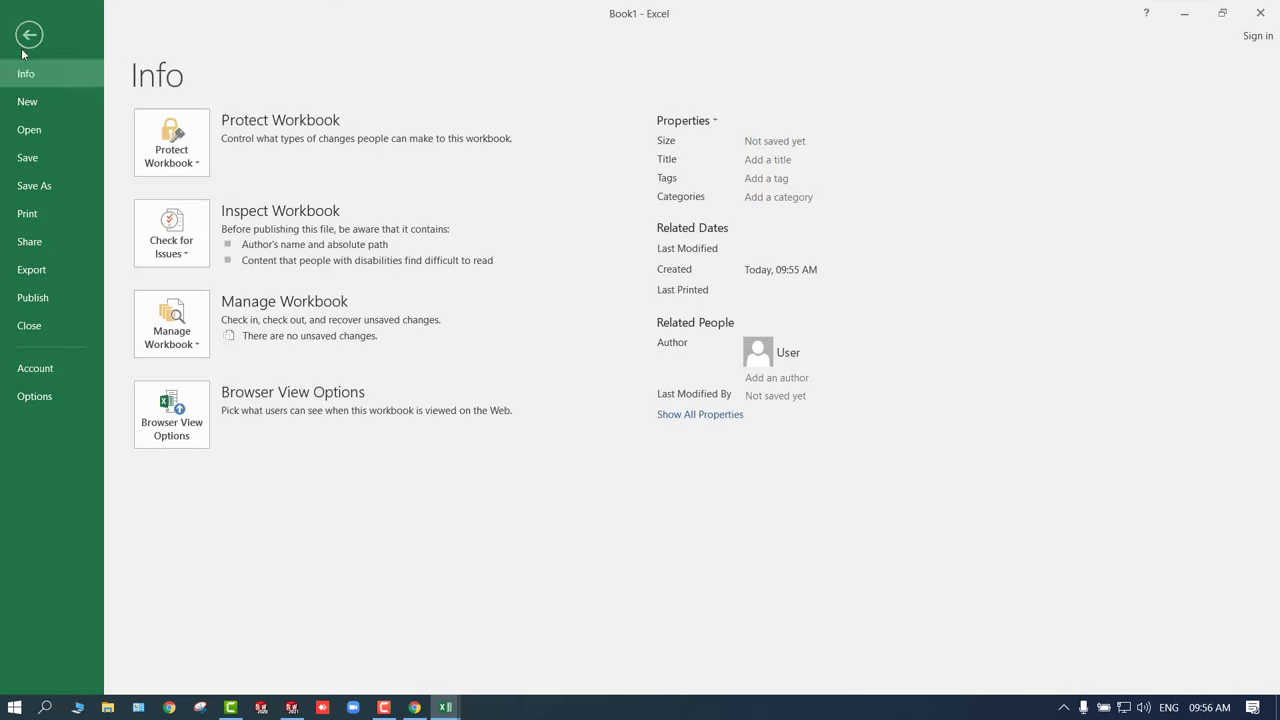
click(44, 182)
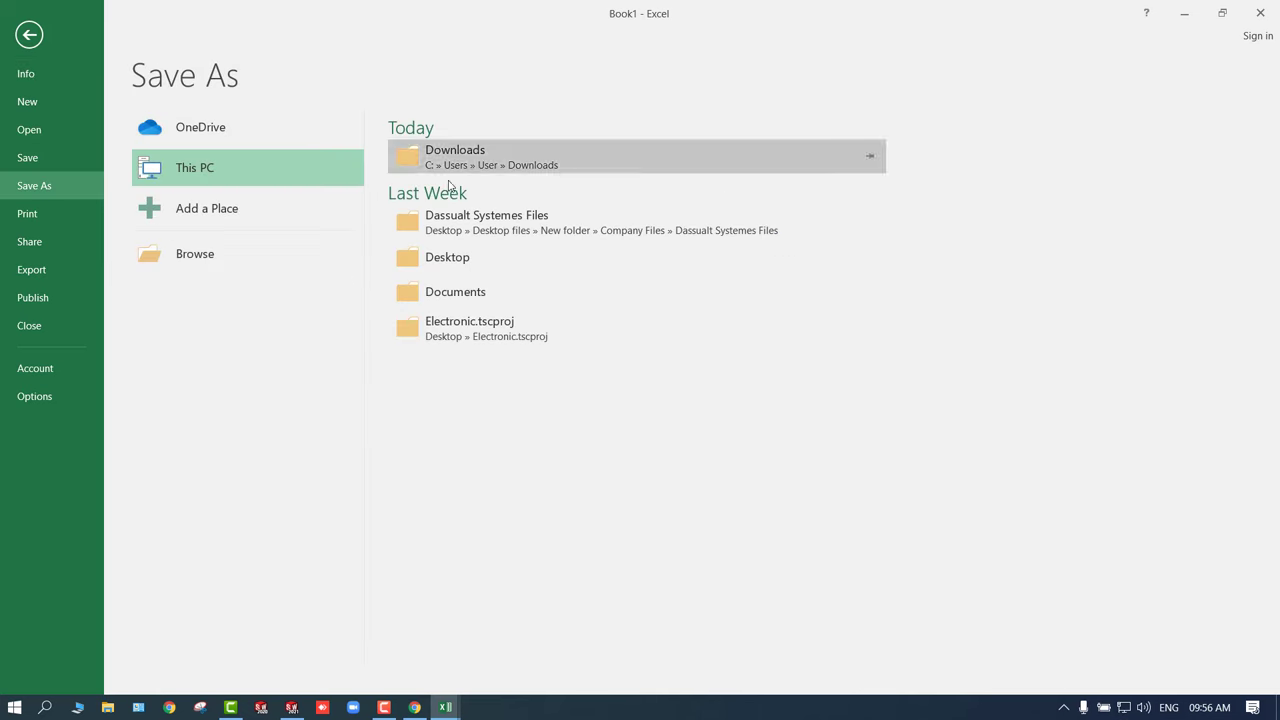
click(455, 258)
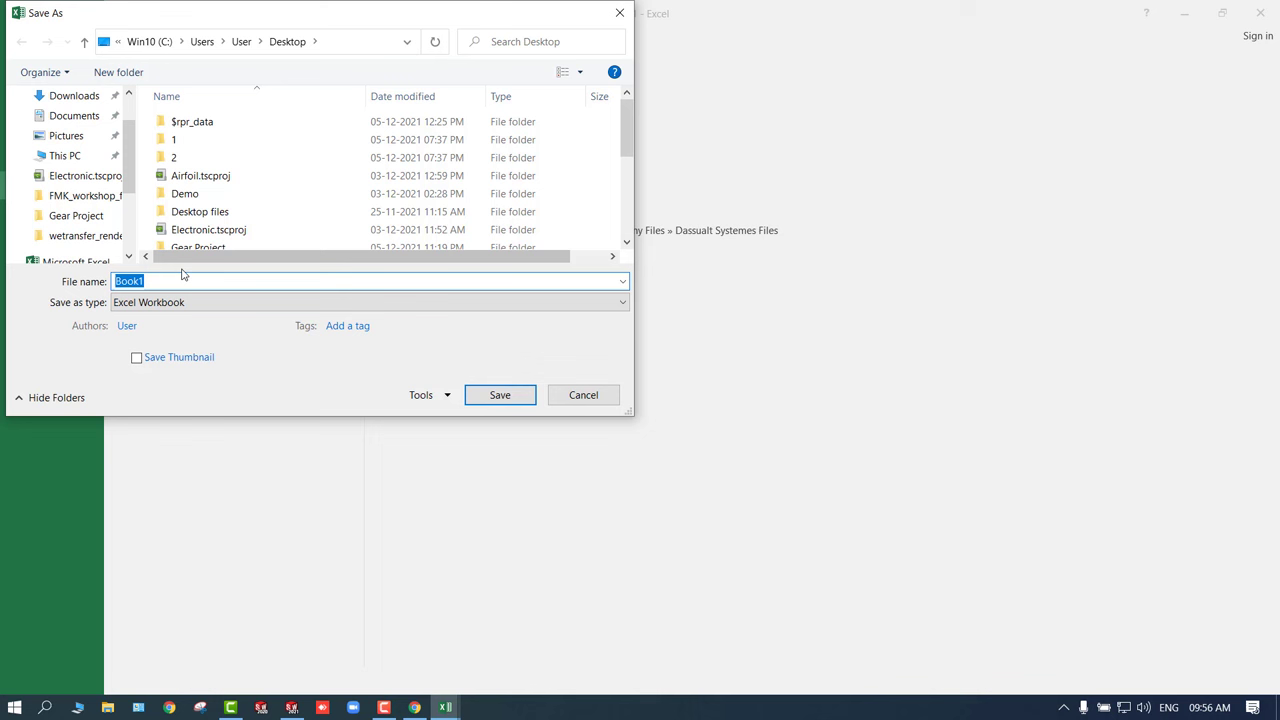
text(123)
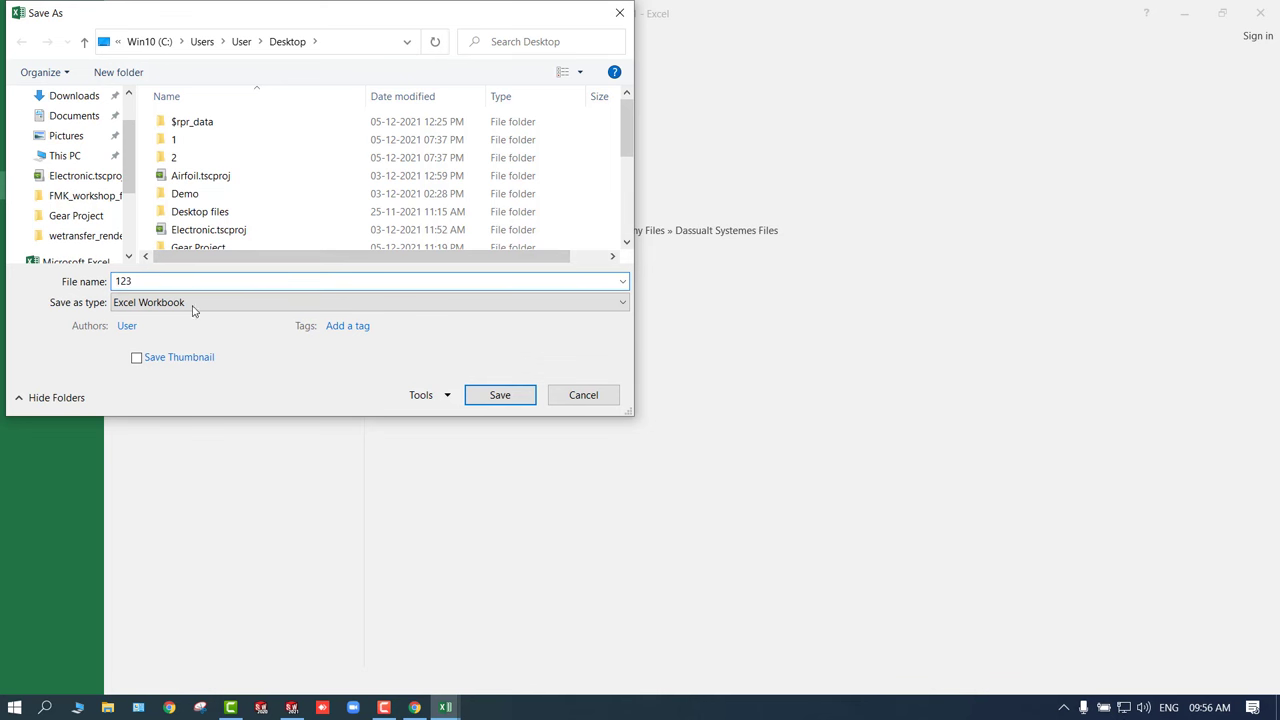
click(195, 303)
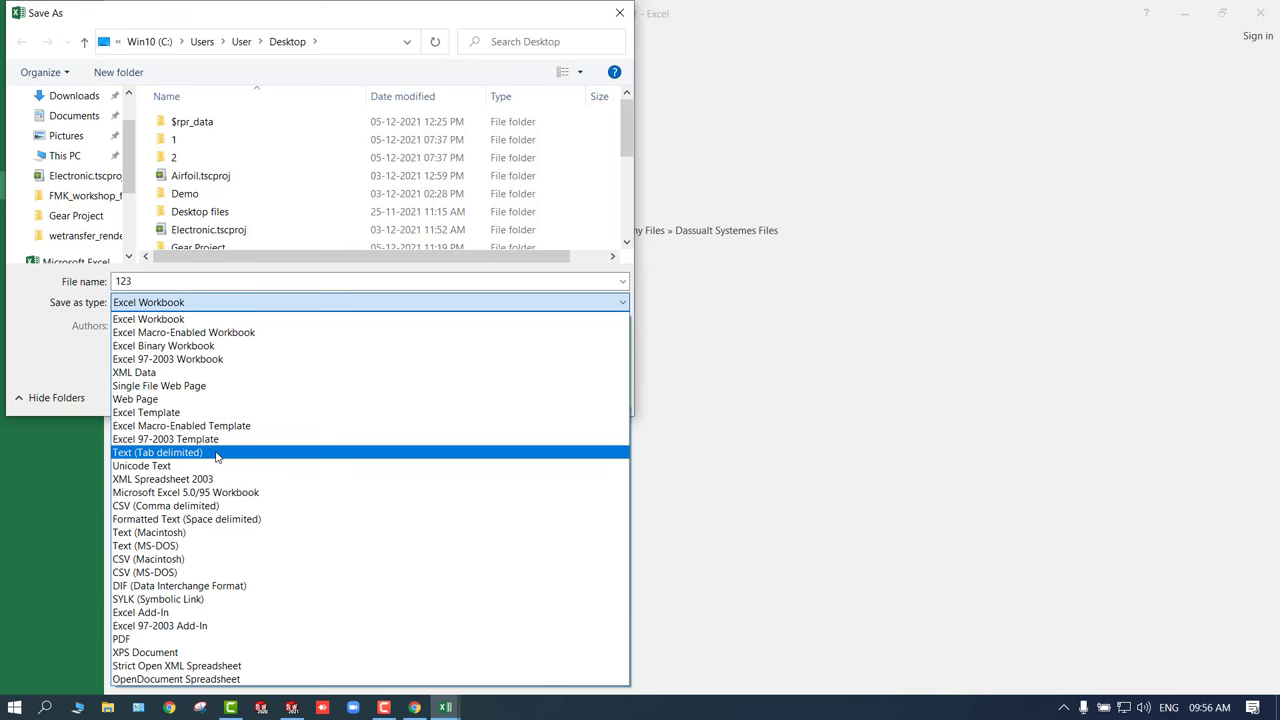
click(216, 456)
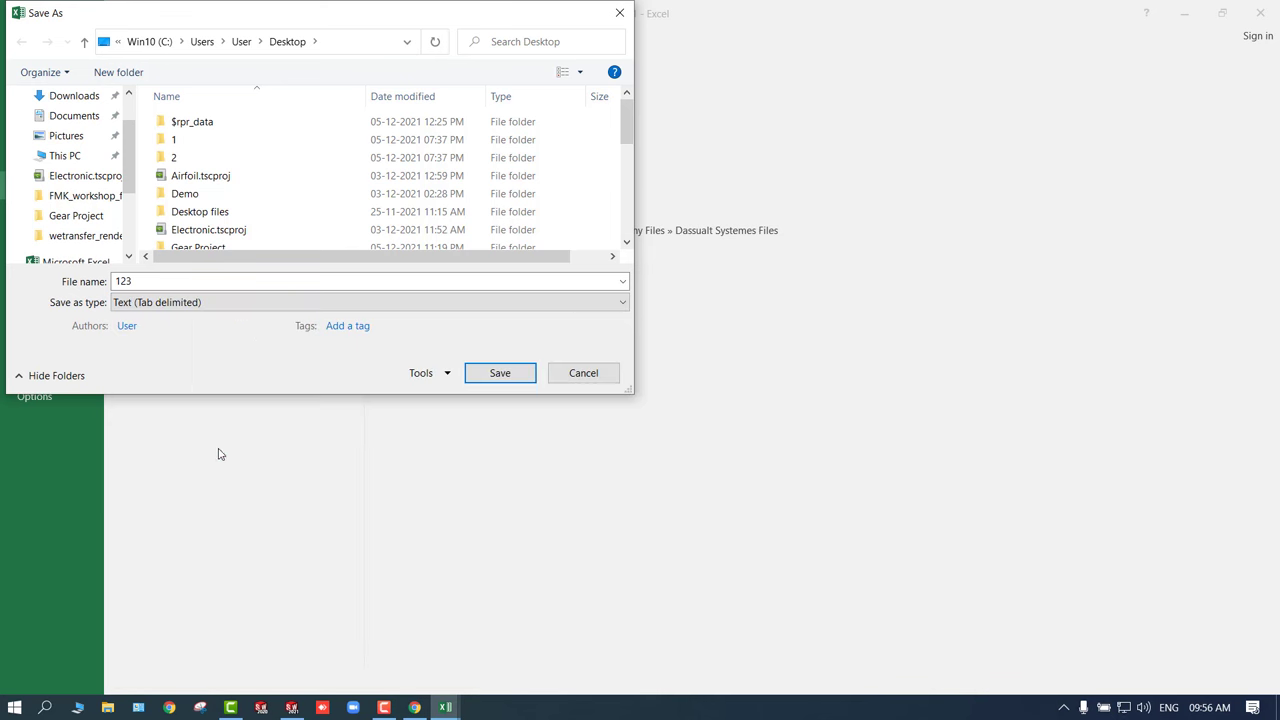
click(494, 375)
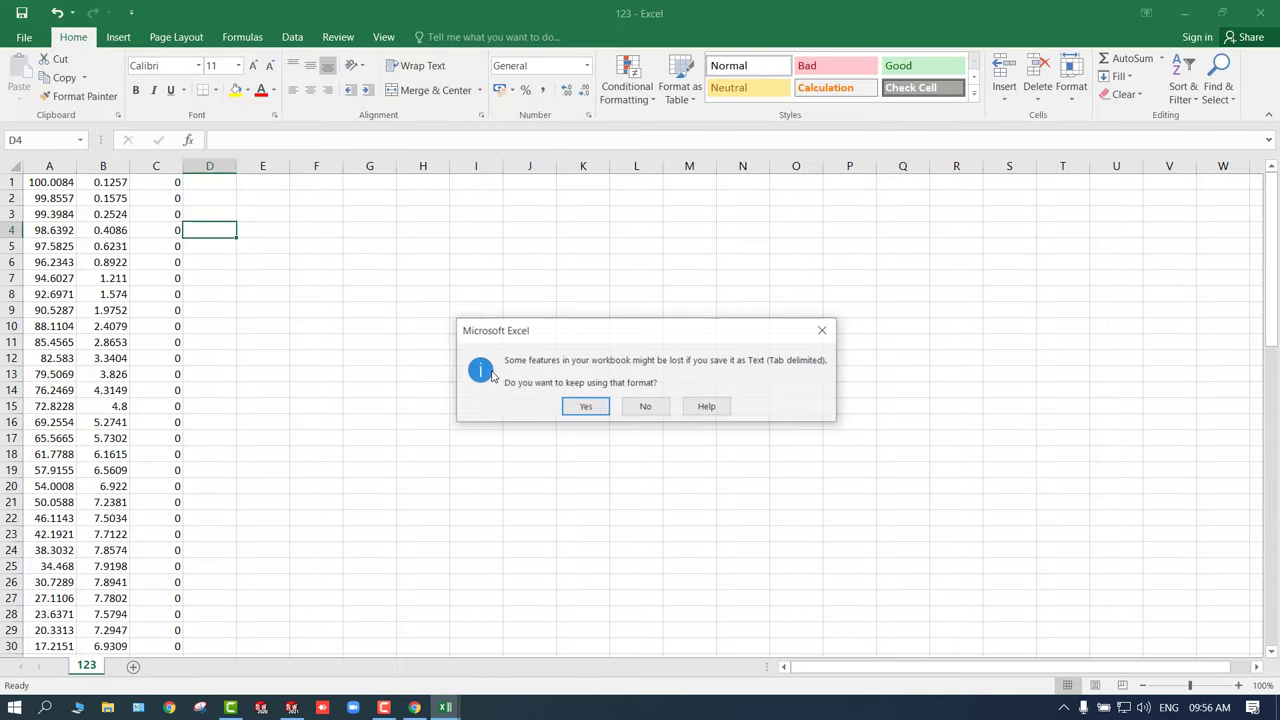
click(585, 407)
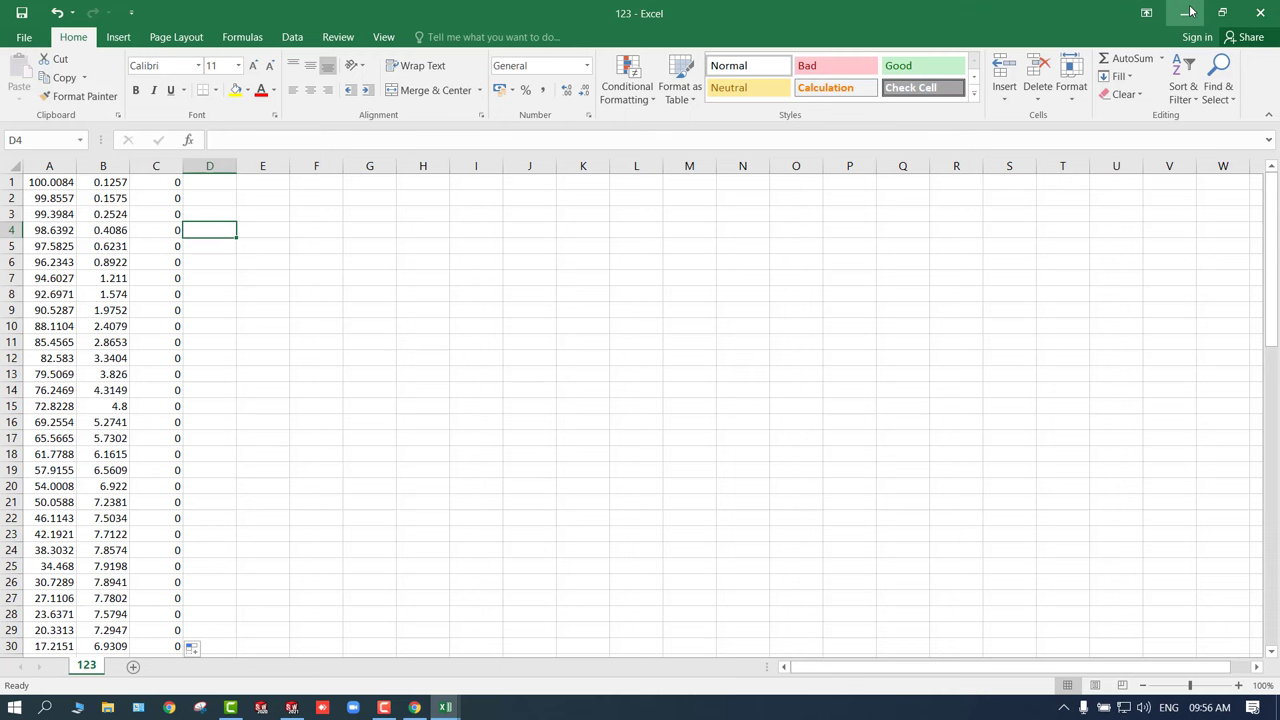
- Switch to SOLIDWORKS and create a new part document, Part1
click(293, 708)
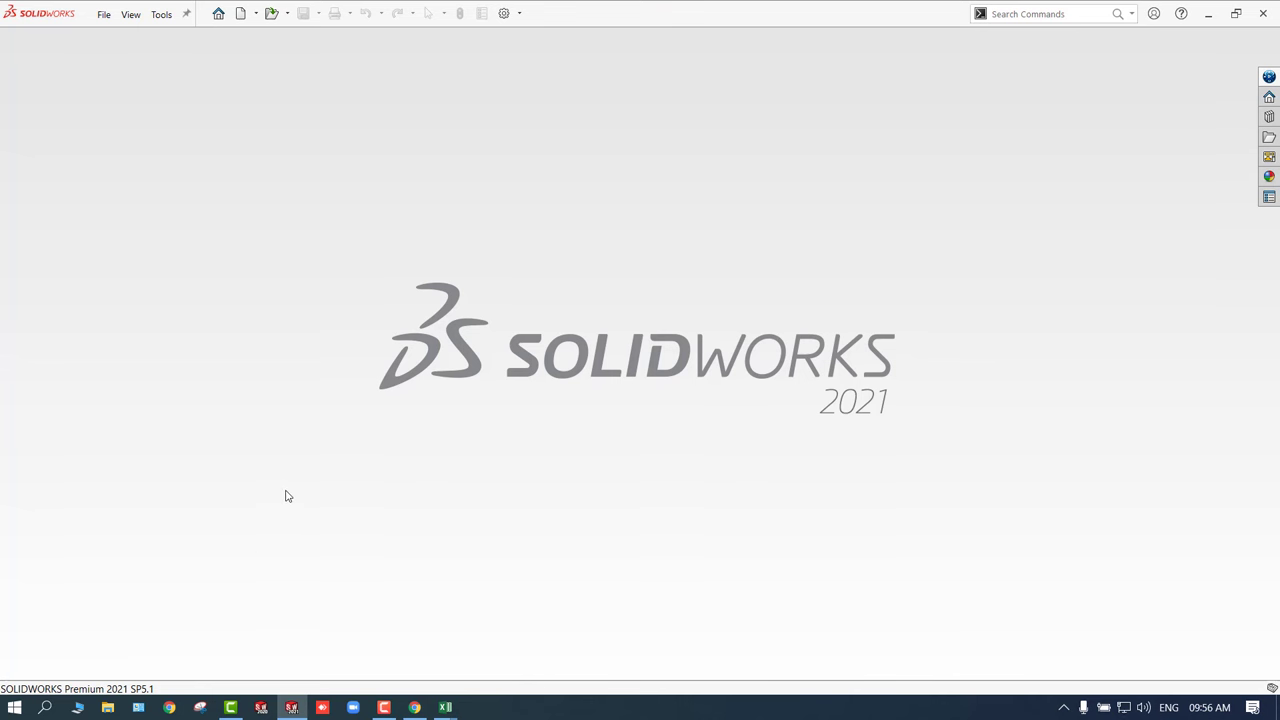
key(ctrl+n)
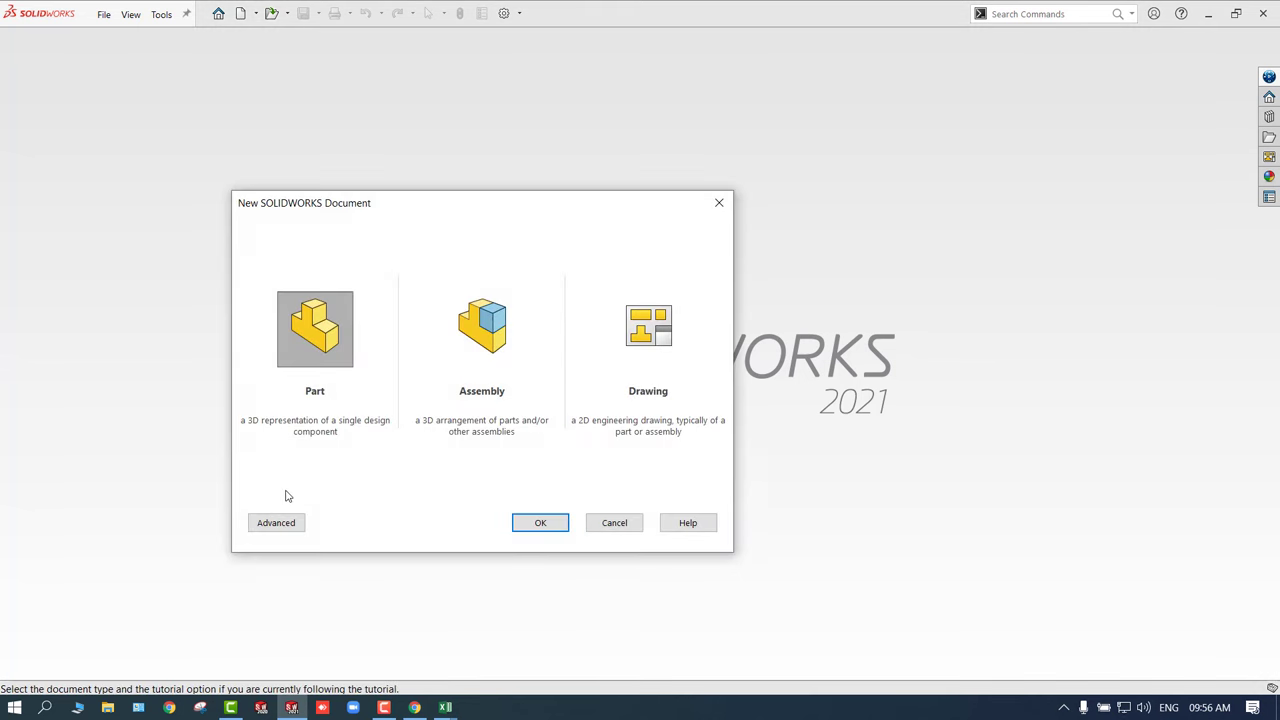
click(540, 521)
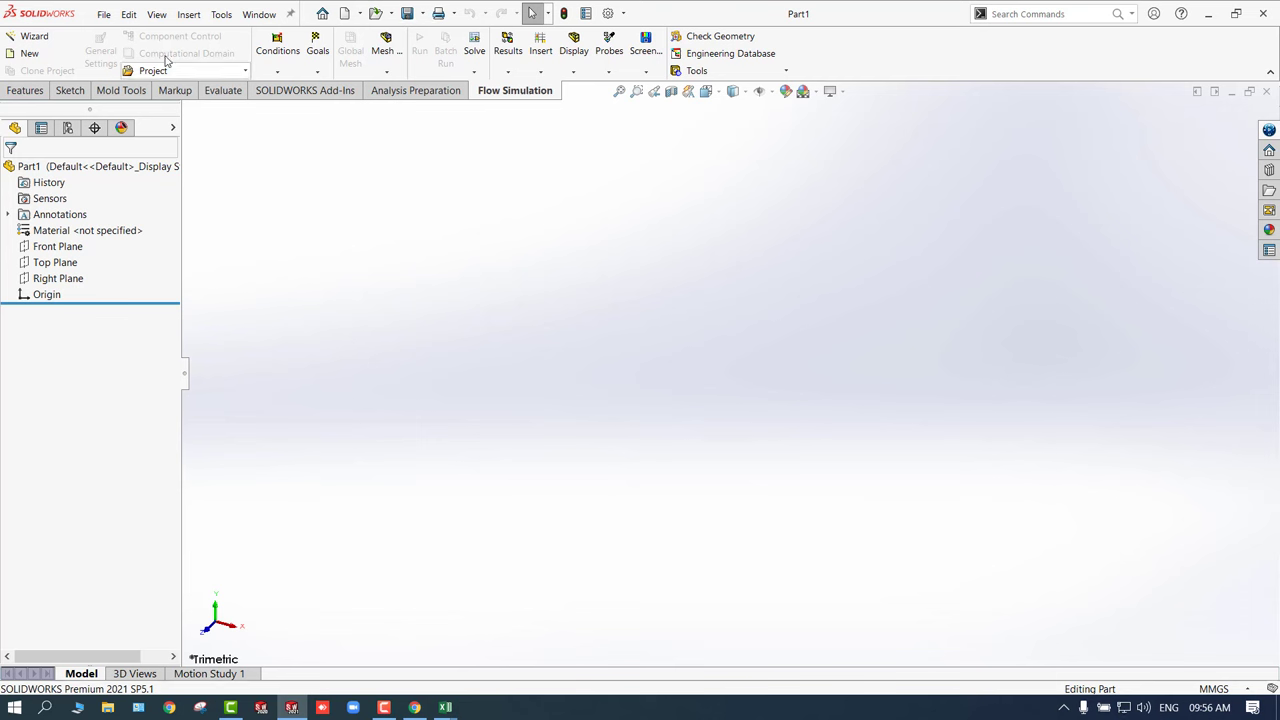
click(186, 14)
mouse_move(230, 181)
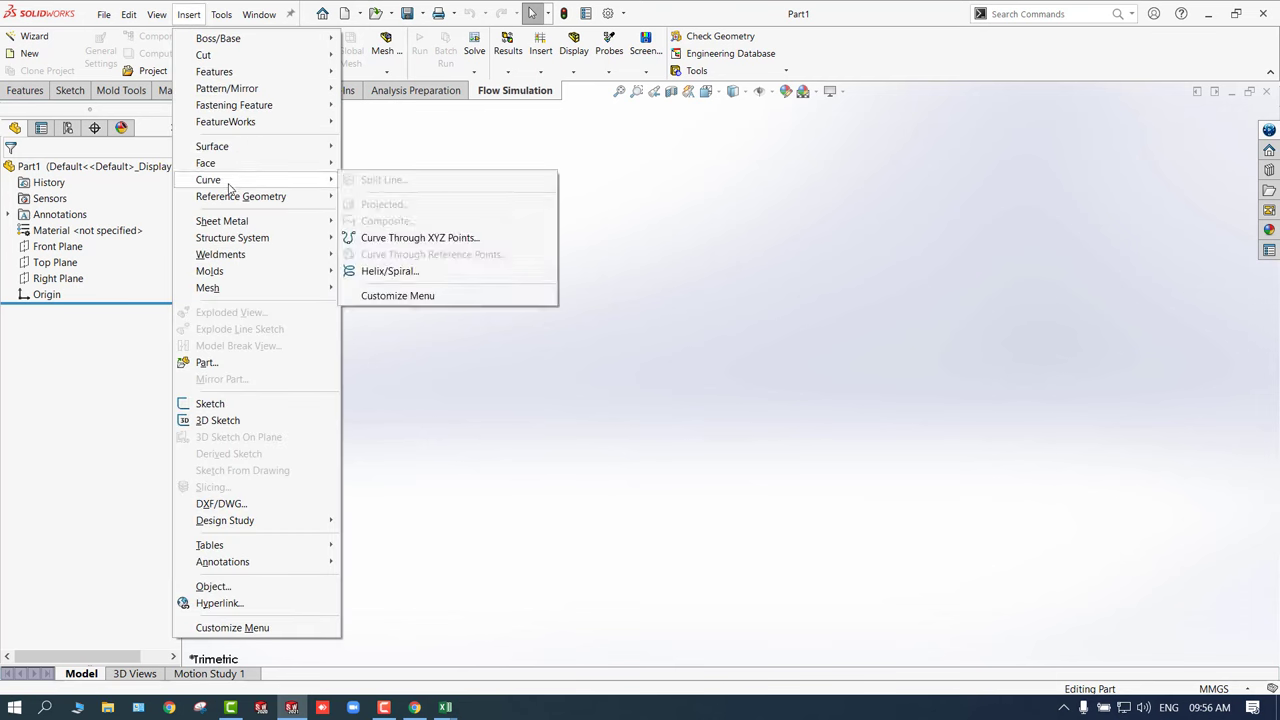
- Start Curve Through XYZ Points and try loading Desktop\123.txt, which is rejected as invalid
click(393, 243)
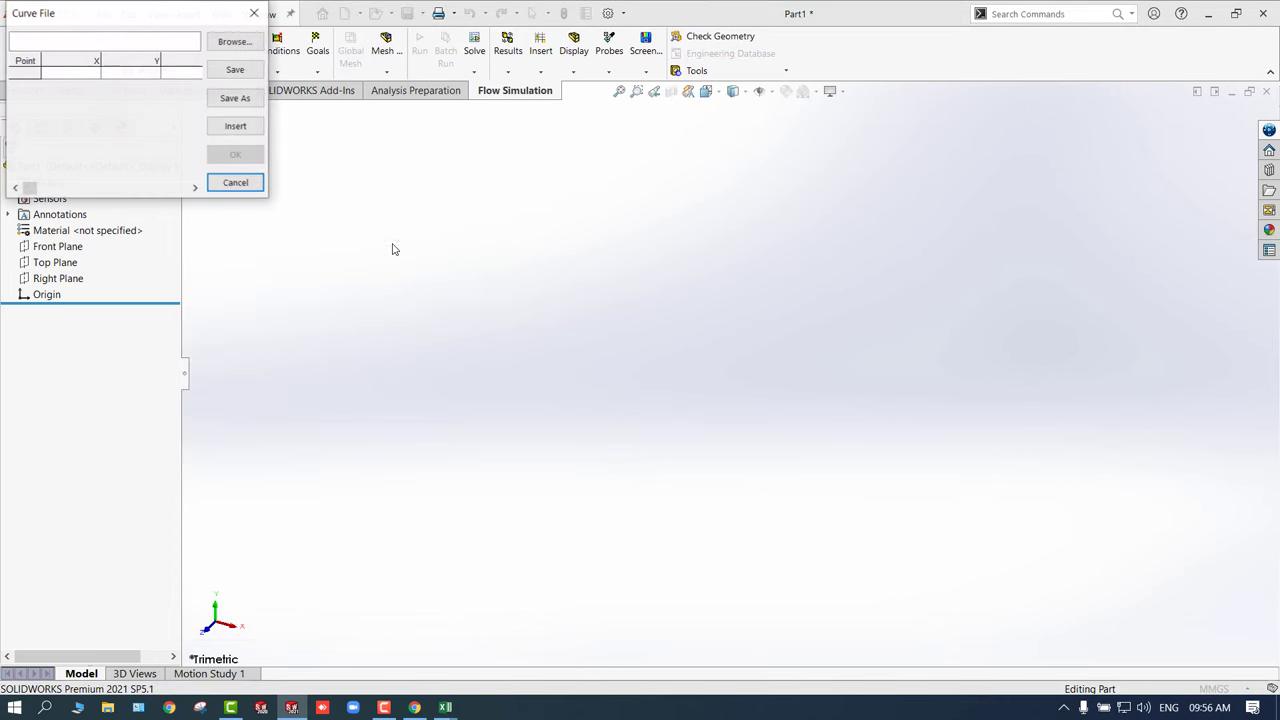
click(232, 42)
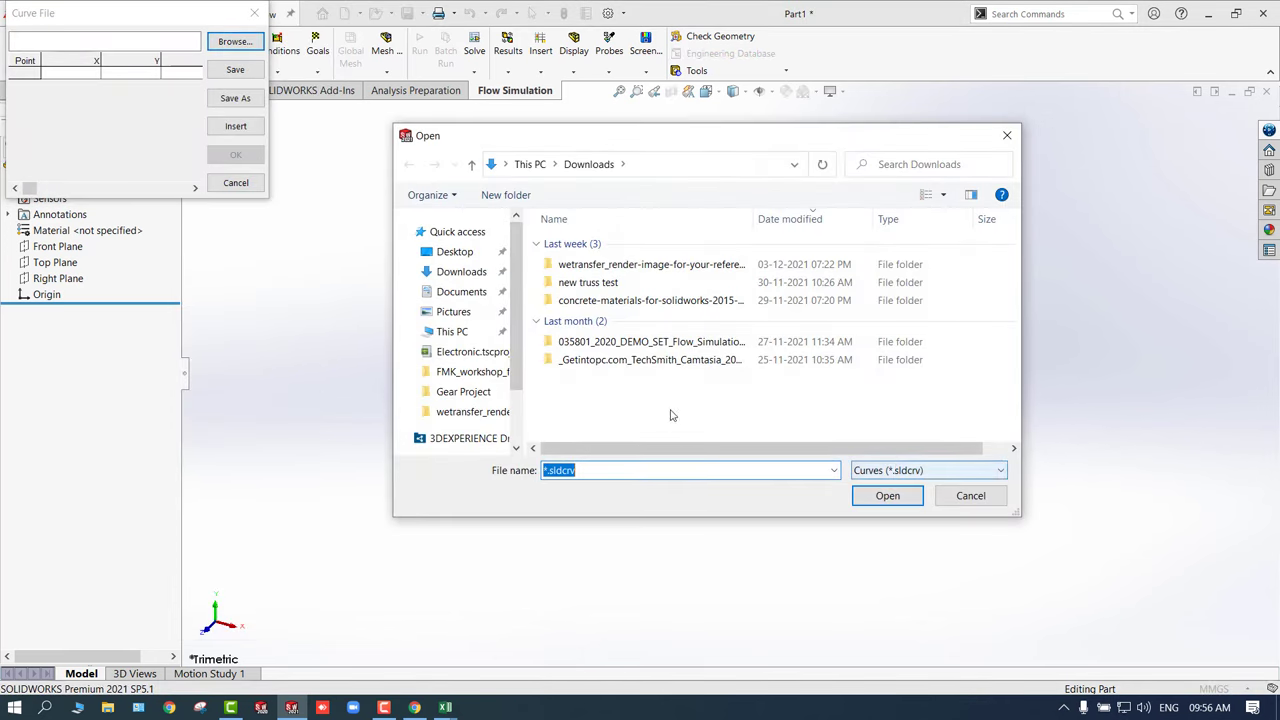
click(476, 256)
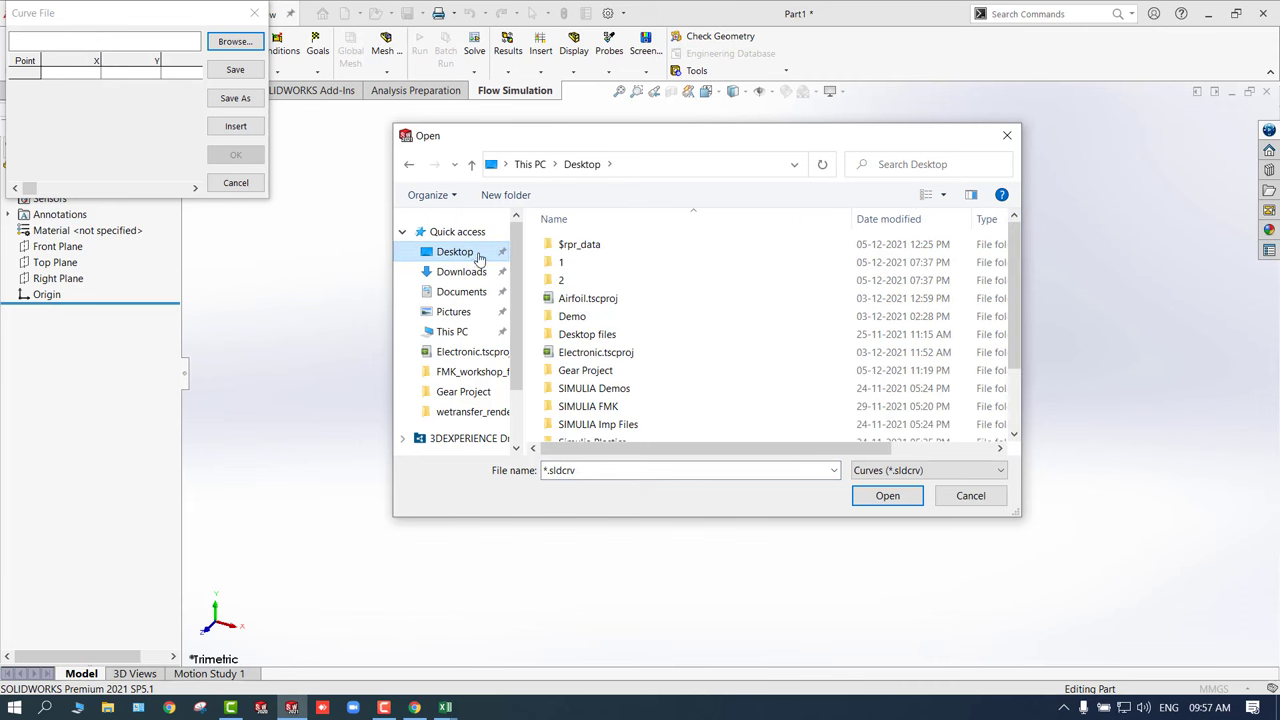
click(888, 470)
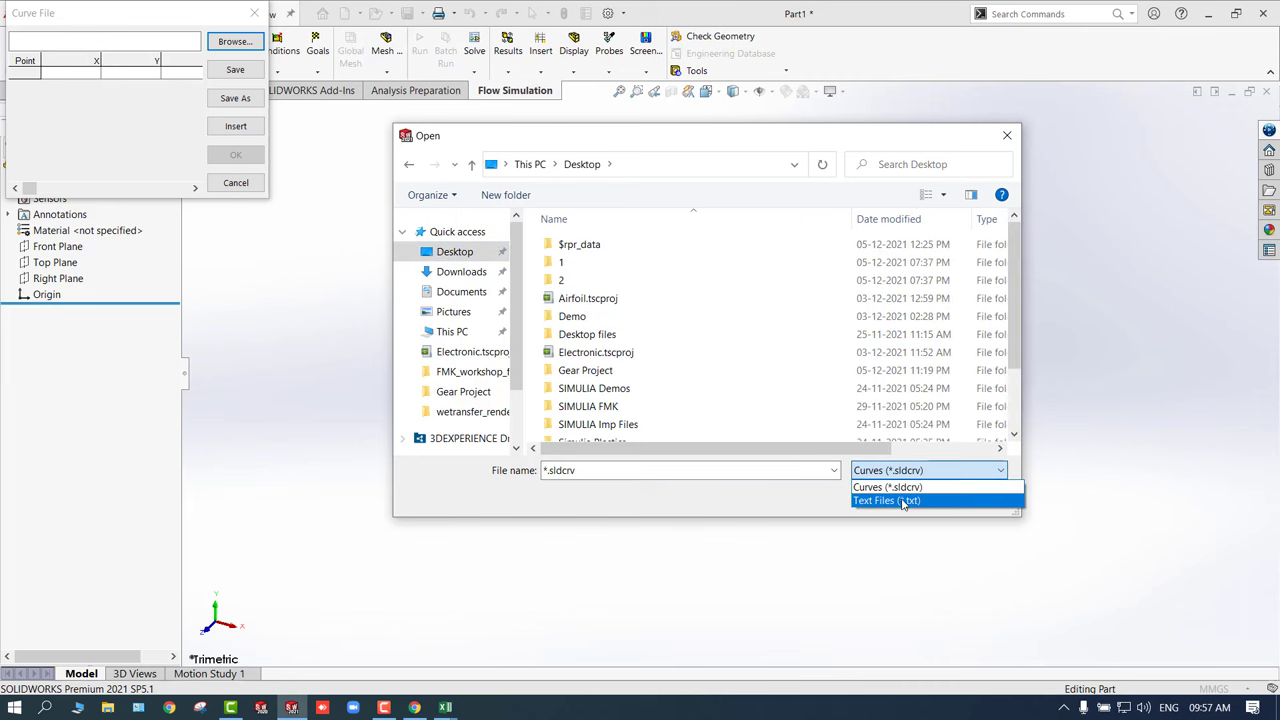
click(894, 501)
scroll(771, 383, down, 5)
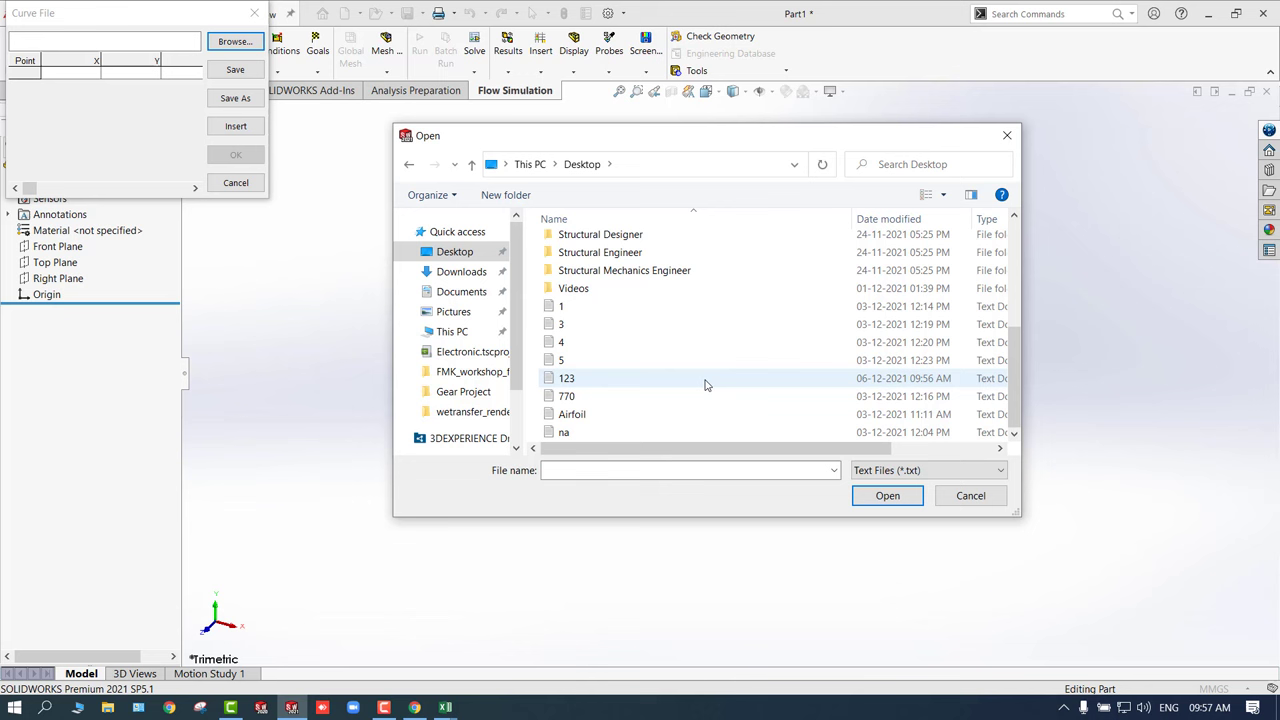
click(704, 382)
click(887, 495)
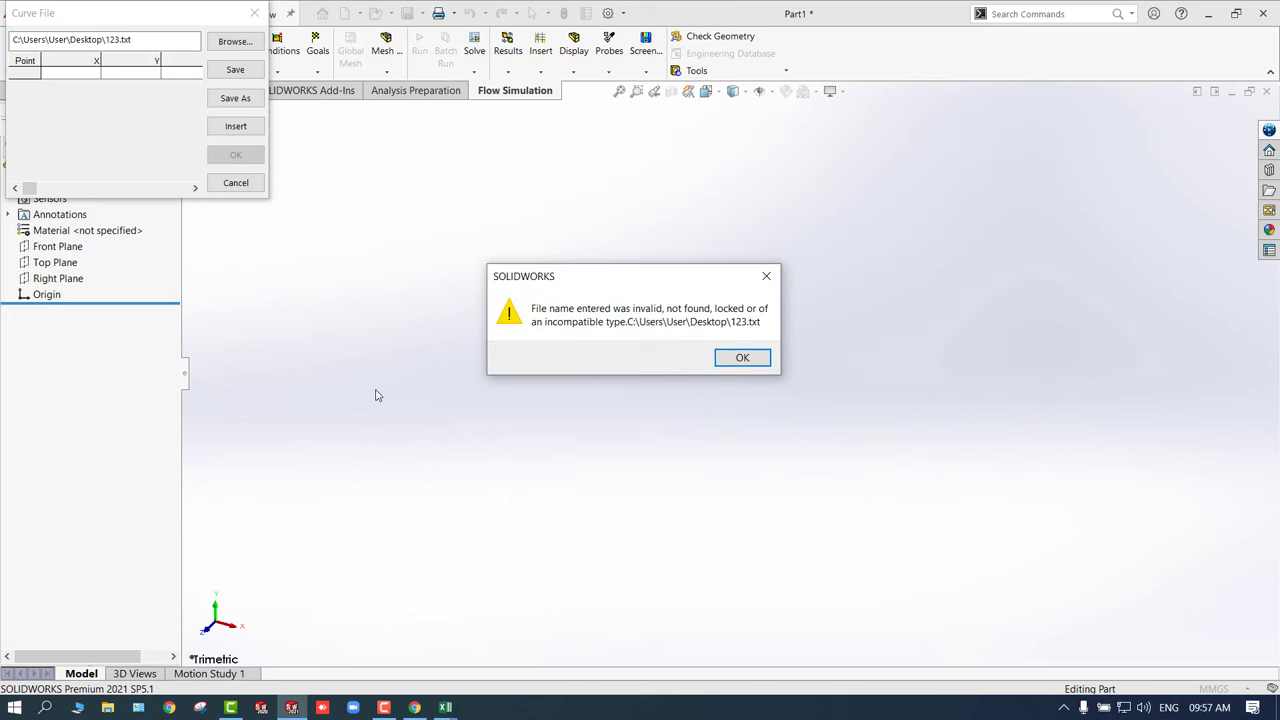
- Dismiss the error and close the 123 workbook in Excel without saving
click(741, 358)
mouse_move(446, 707)
click(477, 663)
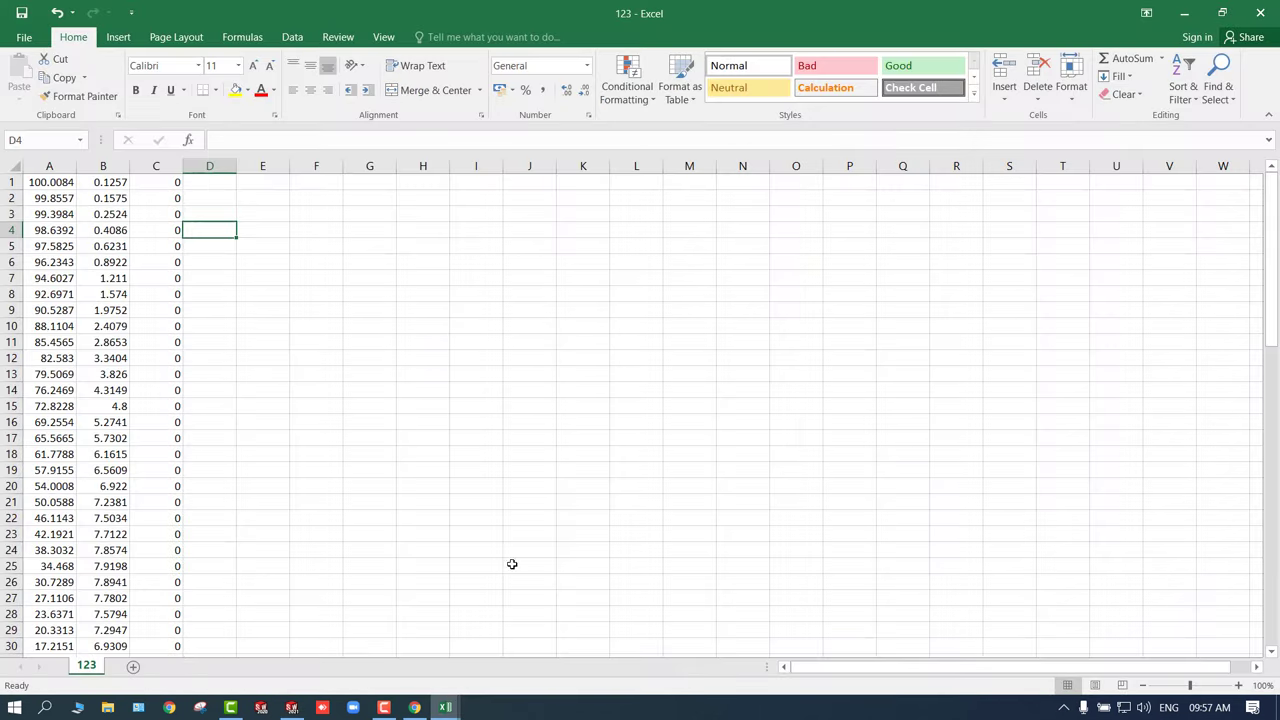
click(1247, 18)
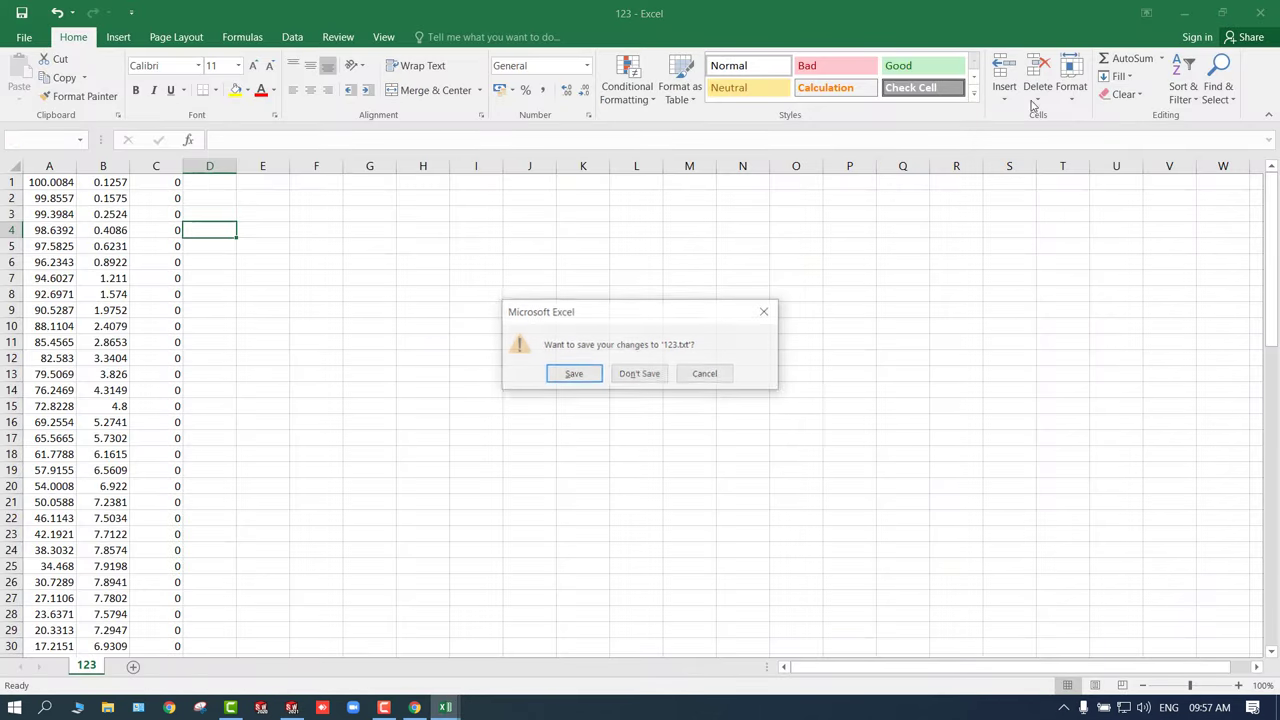
click(634, 377)
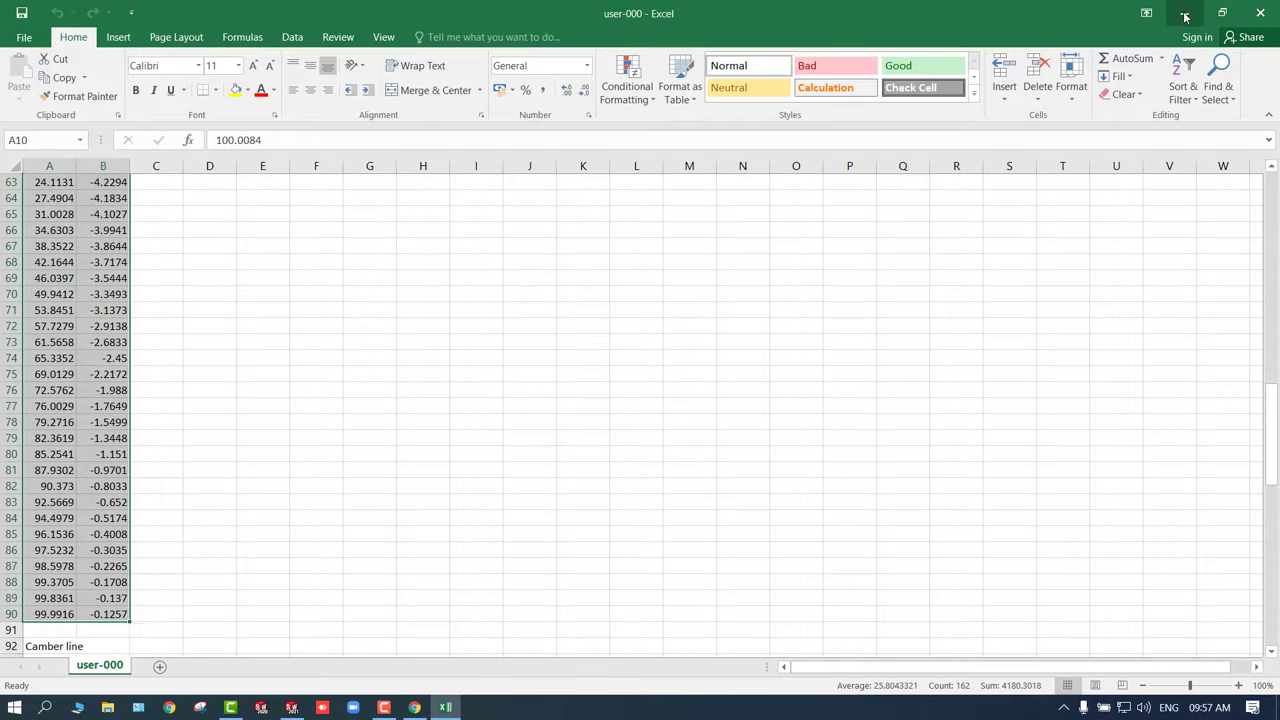
click(1184, 14)
- Load the points from Desktop\123.txt (Text Files) into the Curve File list
click(236, 41)
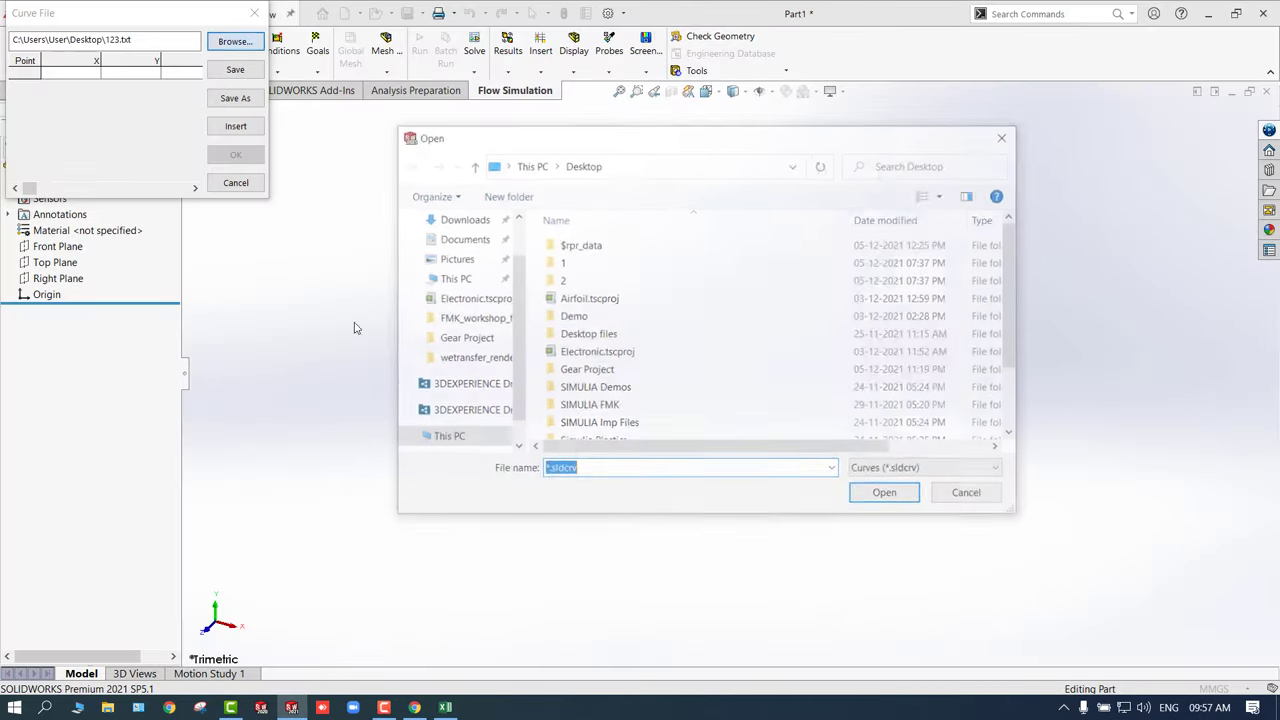
scroll(648, 378, down, 3)
click(920, 470)
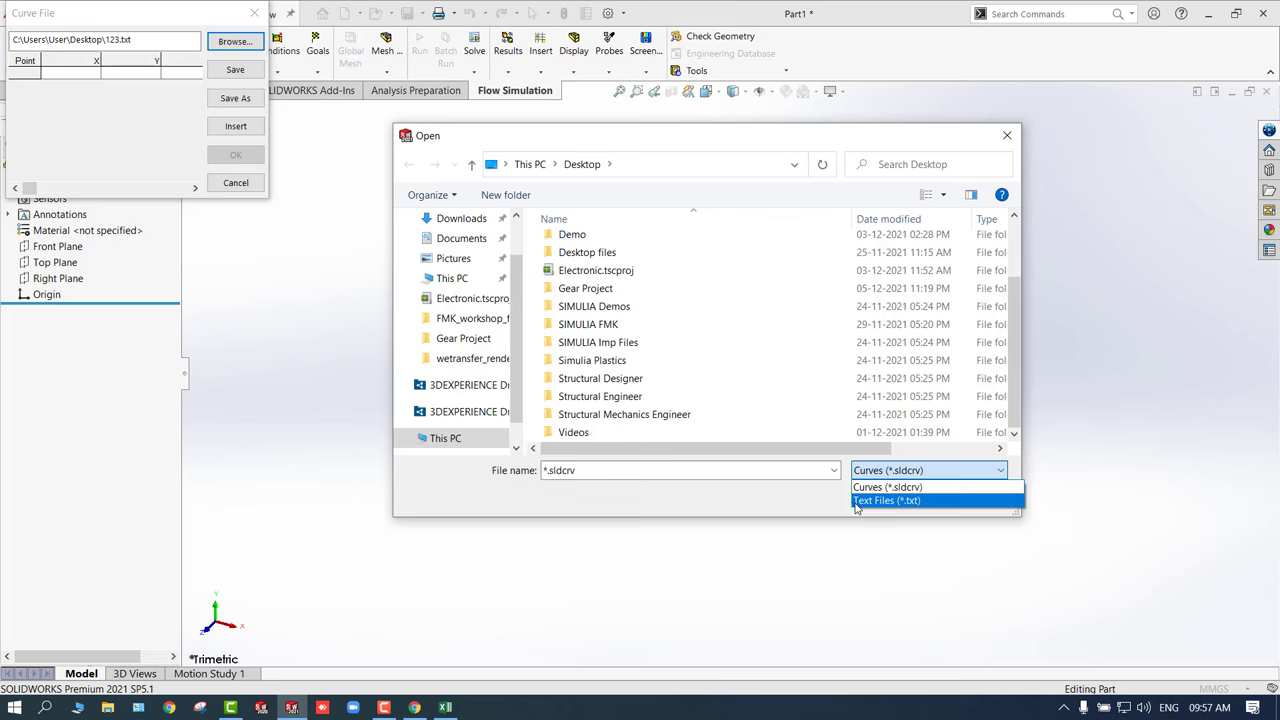
click(905, 493)
scroll(651, 411, down, 3)
click(628, 380)
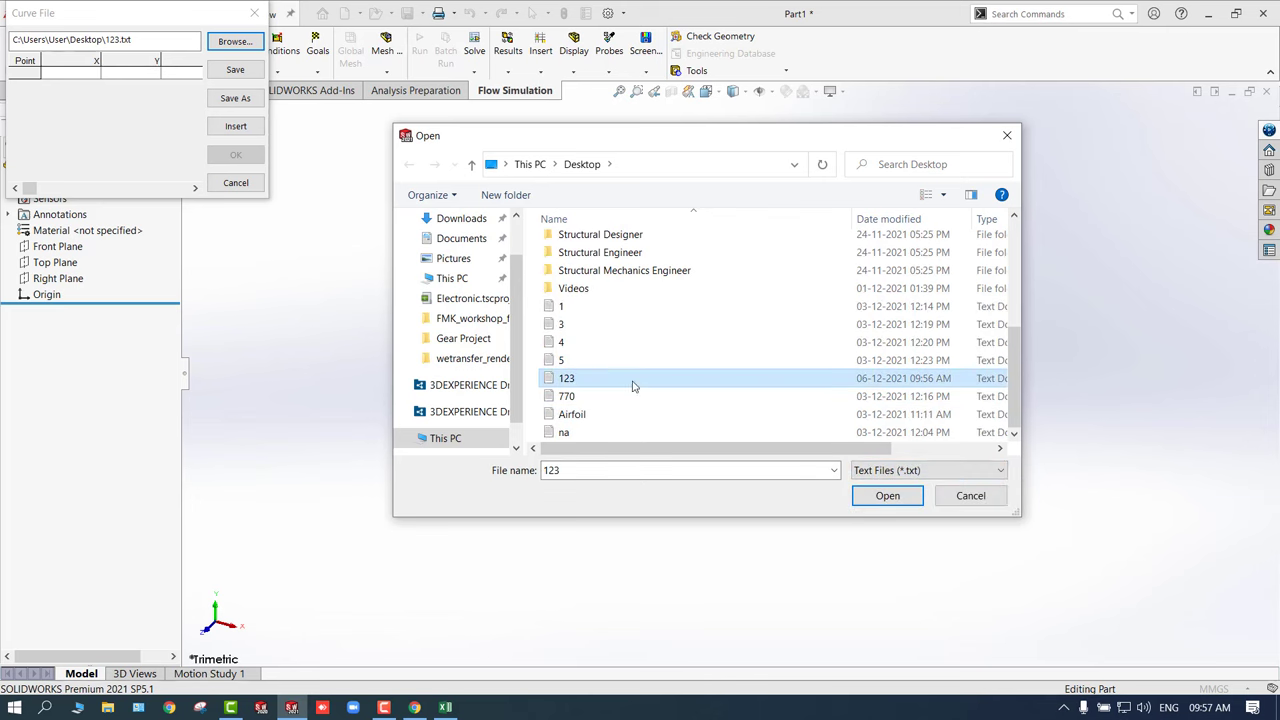
click(887, 495)
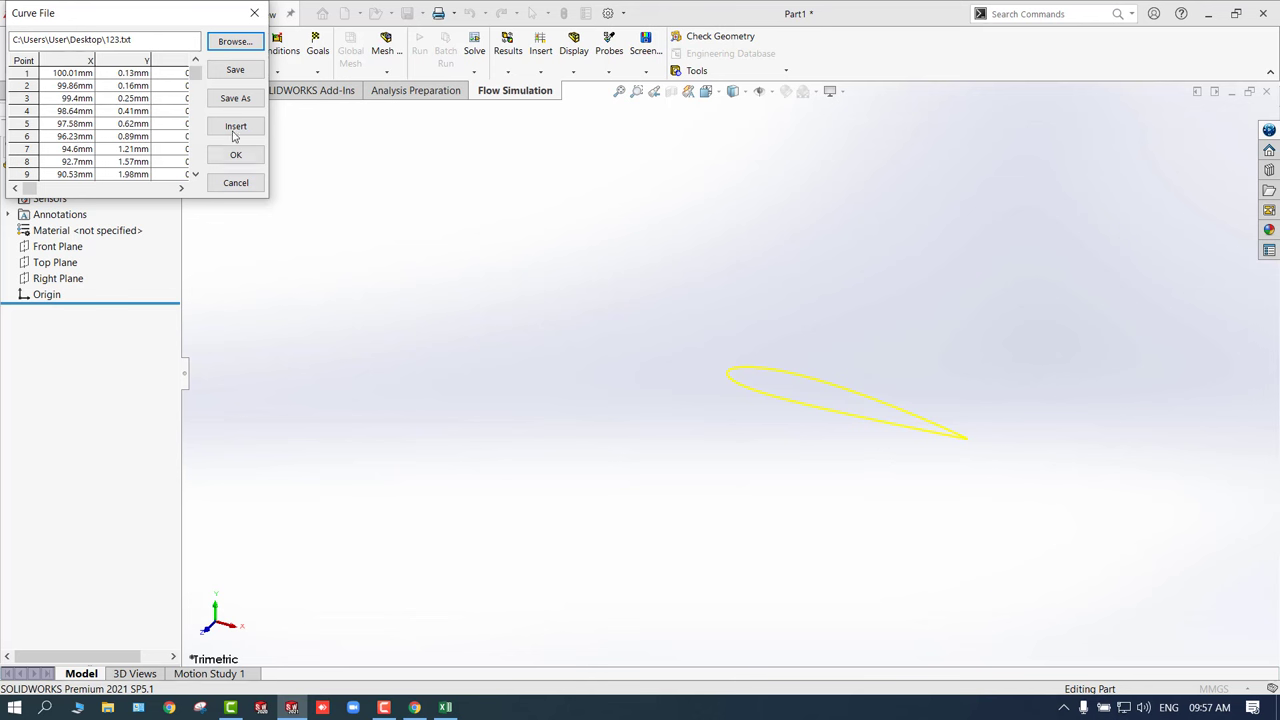
- Accept the imported airfoil points as Curve1
click(235, 155)
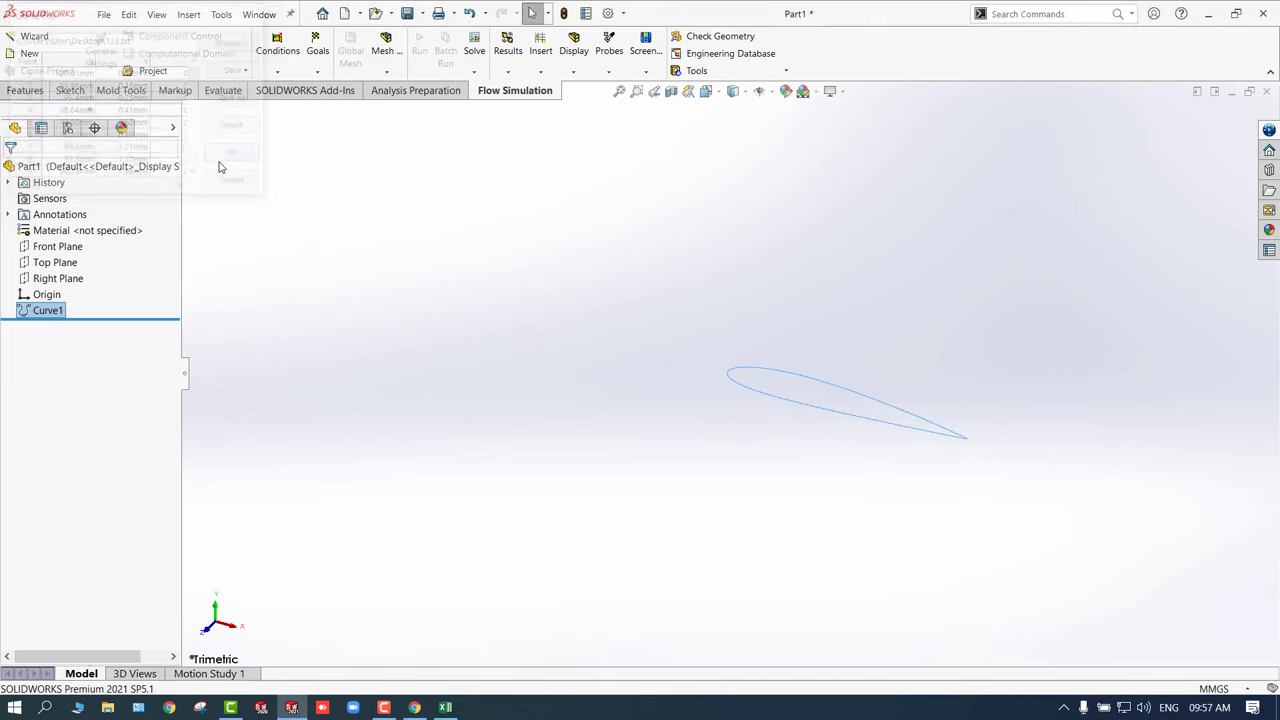
click(490, 384)
scroll(928, 436, down, 4)
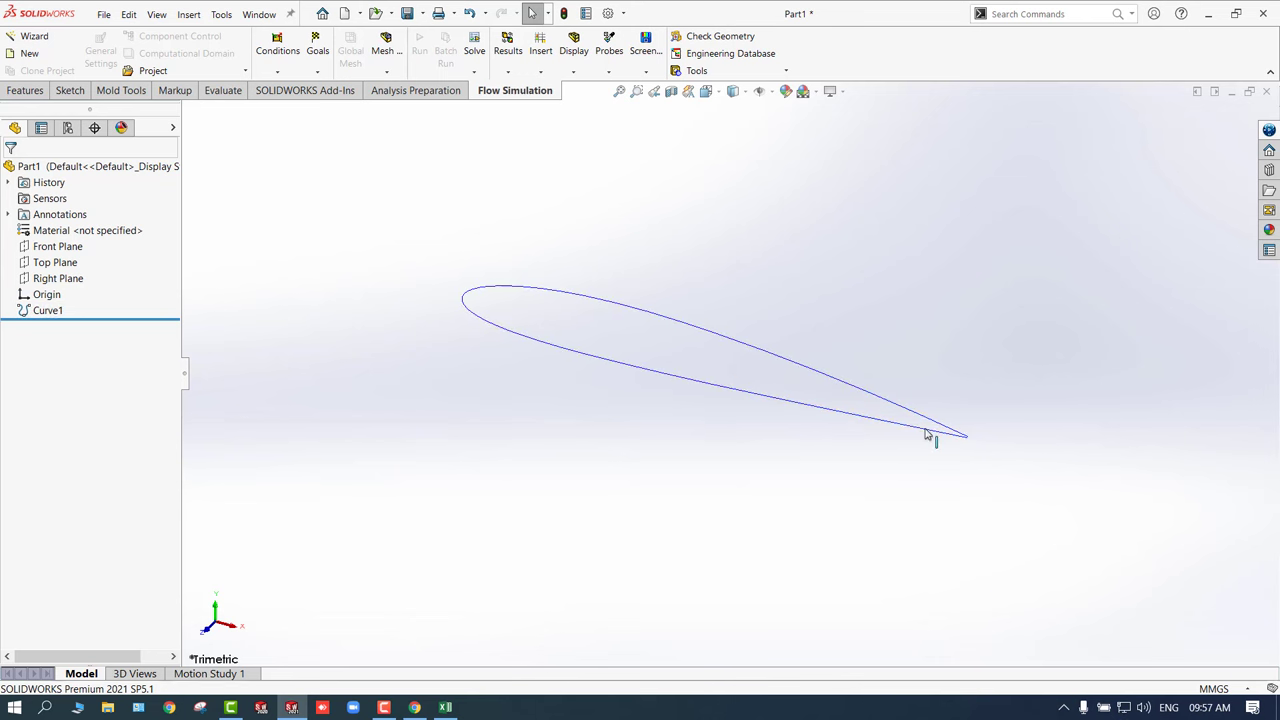
- Sketch on the Front Plane and convert Curve1 into the airfoil outline
click(57, 246)
click(88, 221)
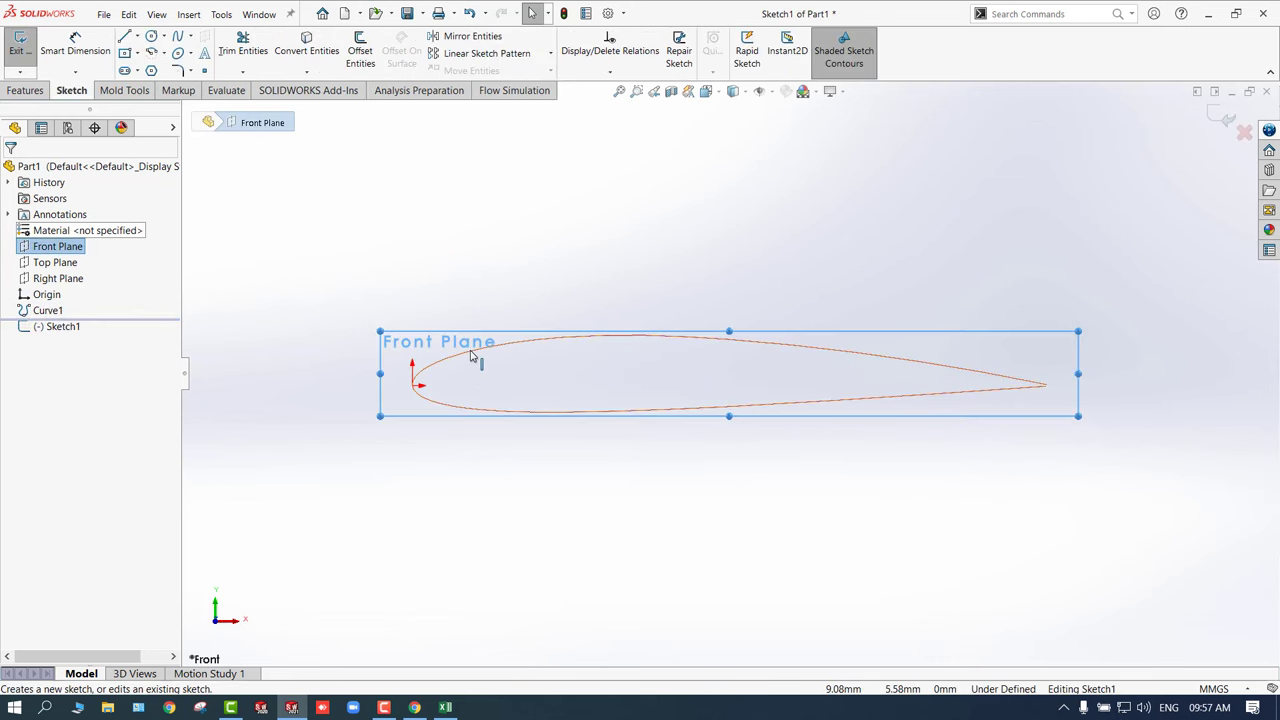
click(471, 355)
click(307, 45)
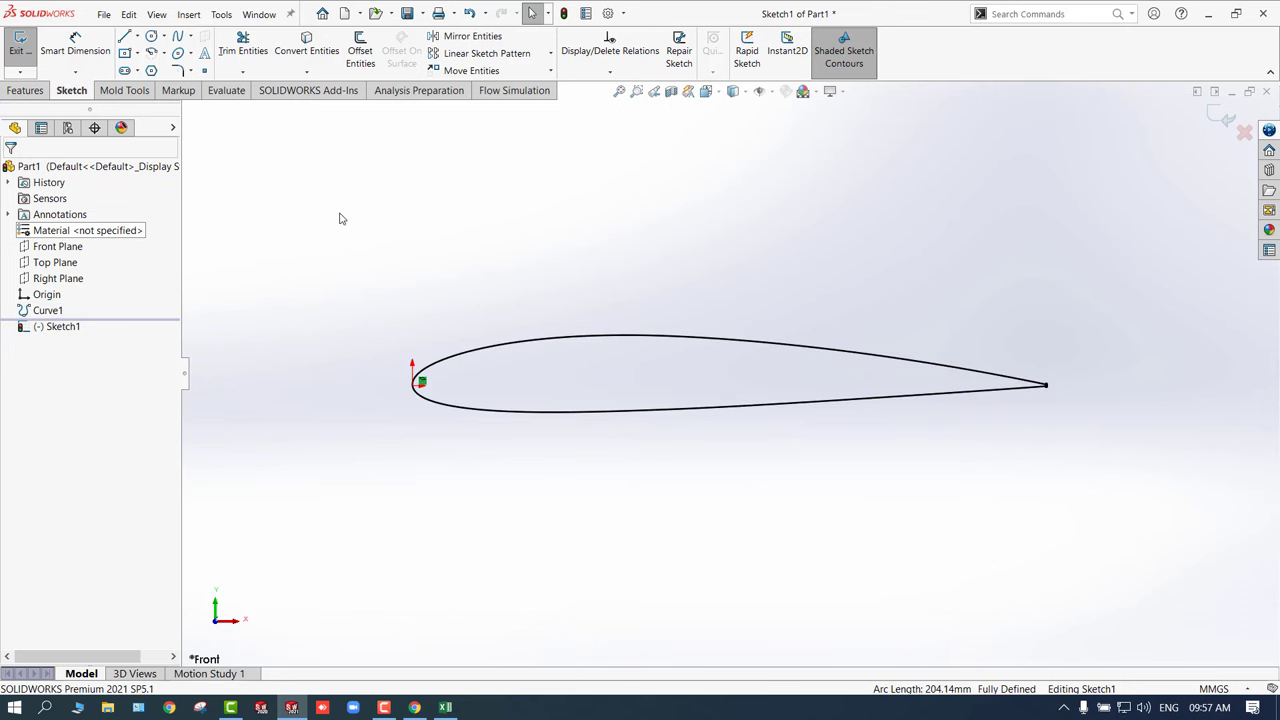
scroll(354, 226, up, 3)
middle_drag(354, 226, 323, 436)
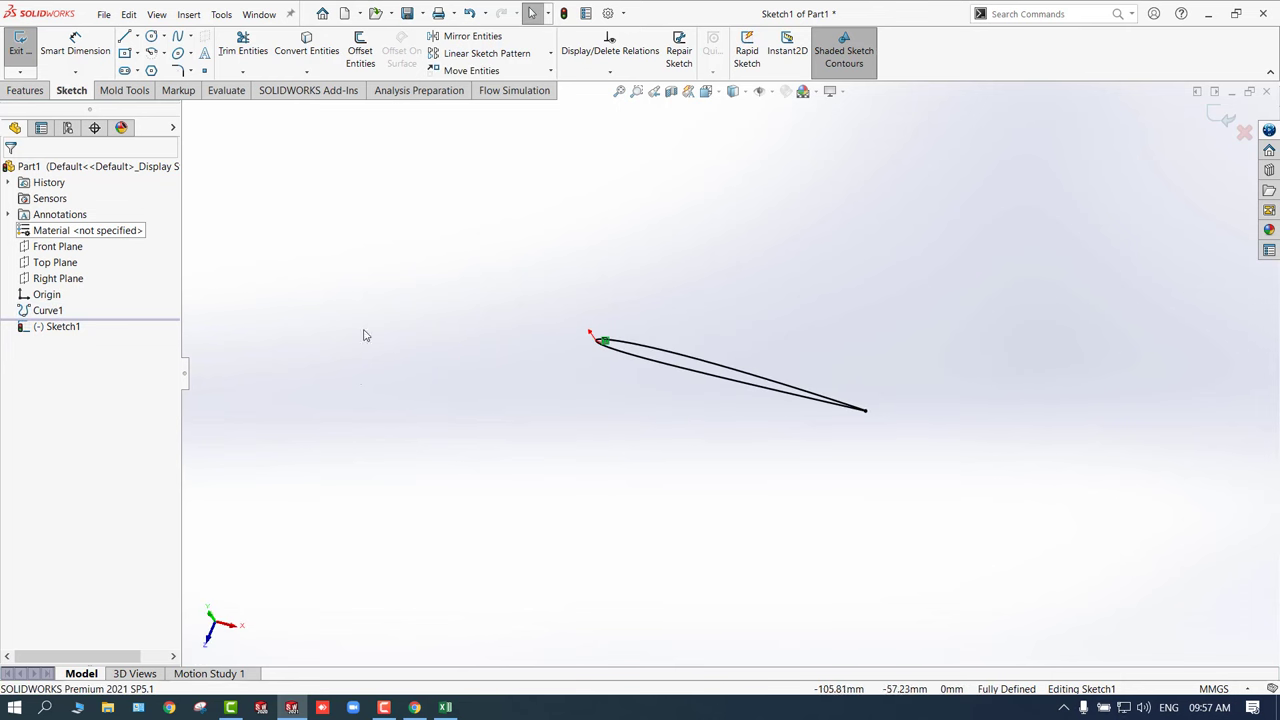
mouse_move(365, 335)
middle_down()
mouse_move(400, 240)
mouse_move(503, 151)
mouse_move(457, 191)
mouse_move(481, 222)
middle_up()
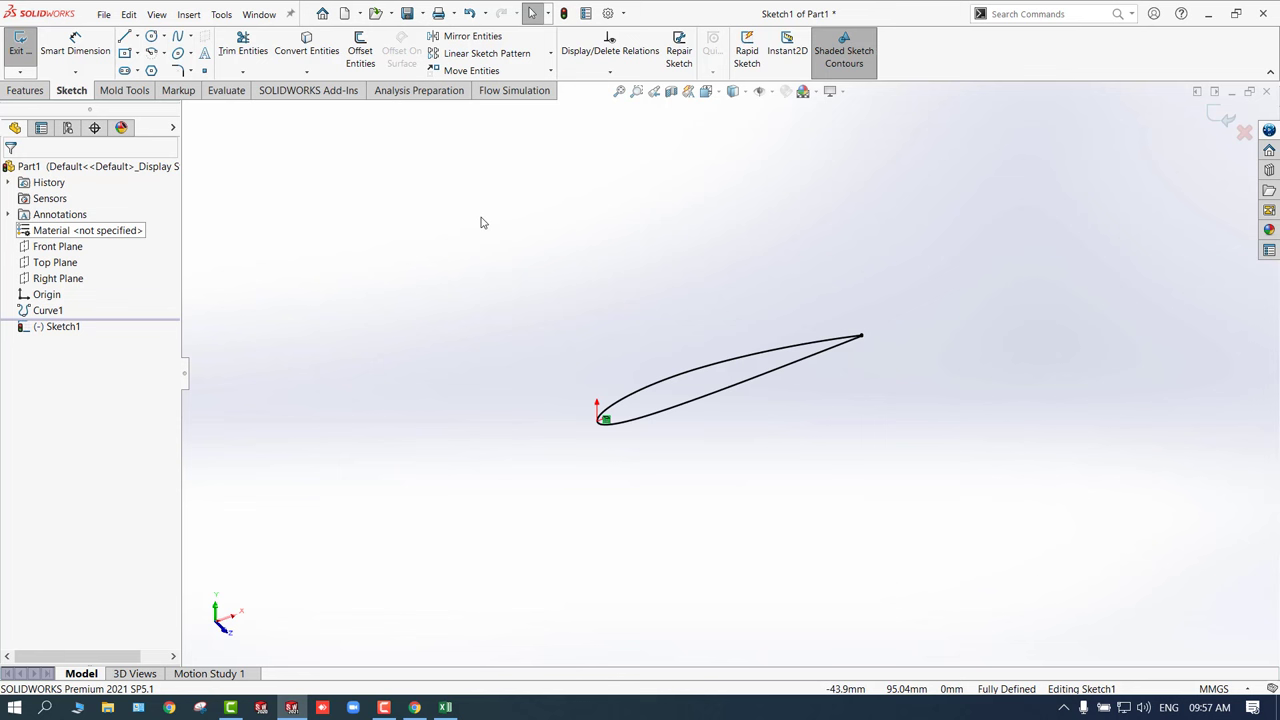
scroll(731, 414, up, 3)
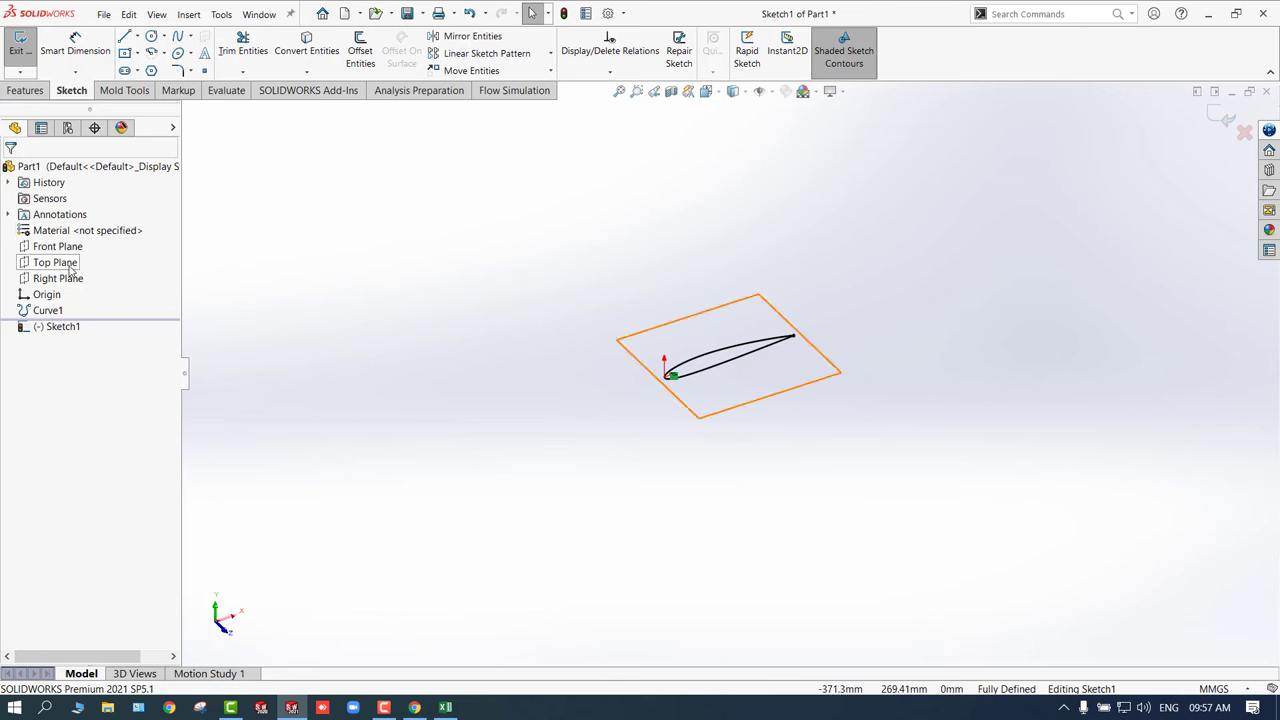
- Exit the airfoil sketch and add a plane 100 mm off the Front Plane
click(1222, 112)
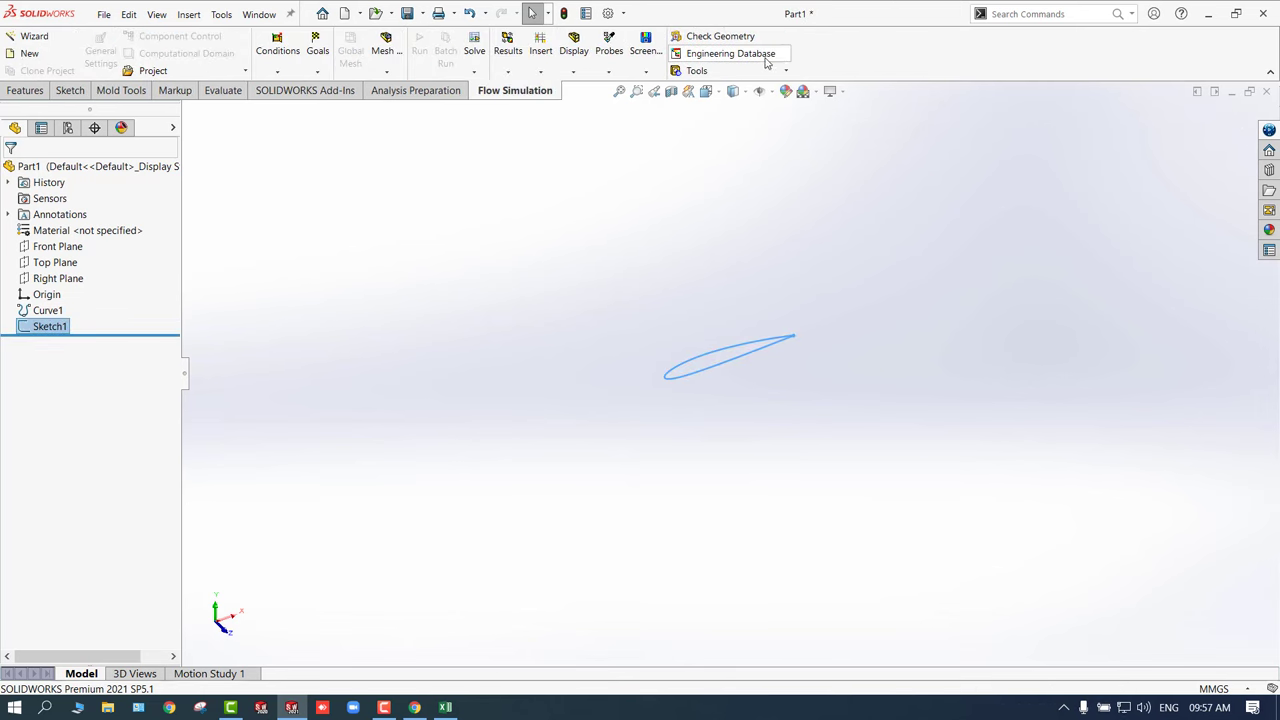
click(24, 91)
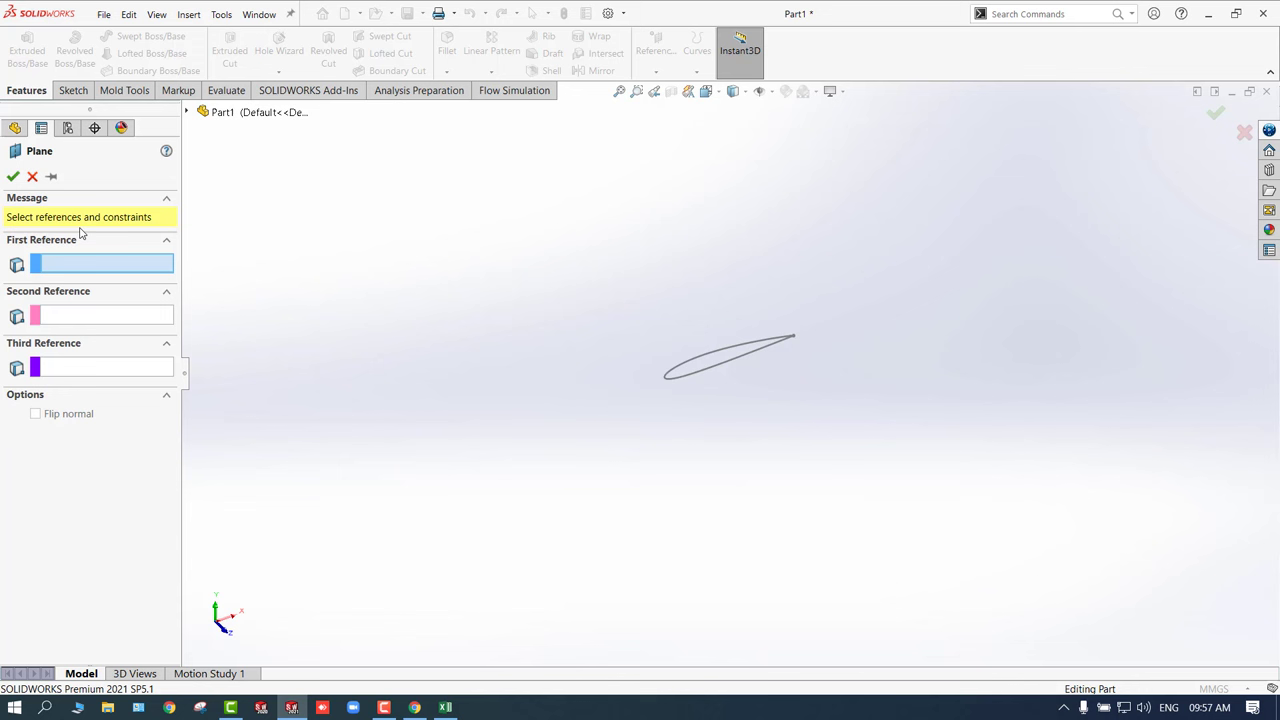
click(187, 112)
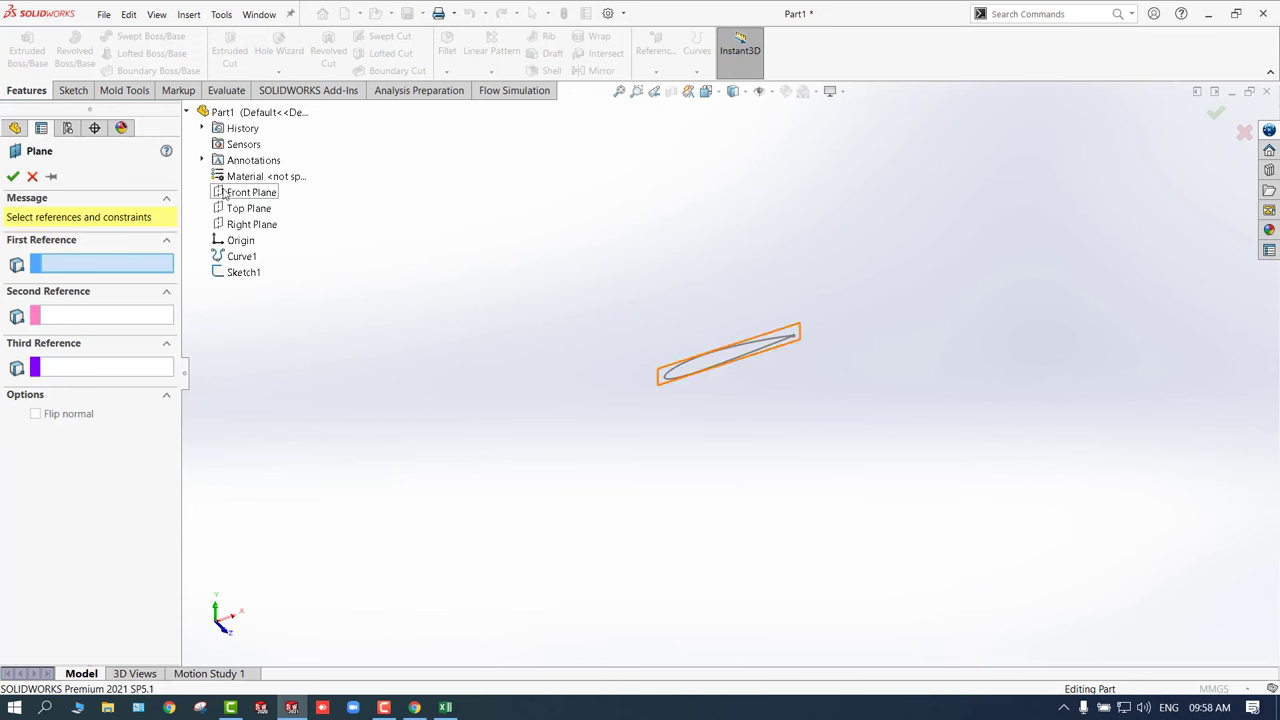
click(251, 192)
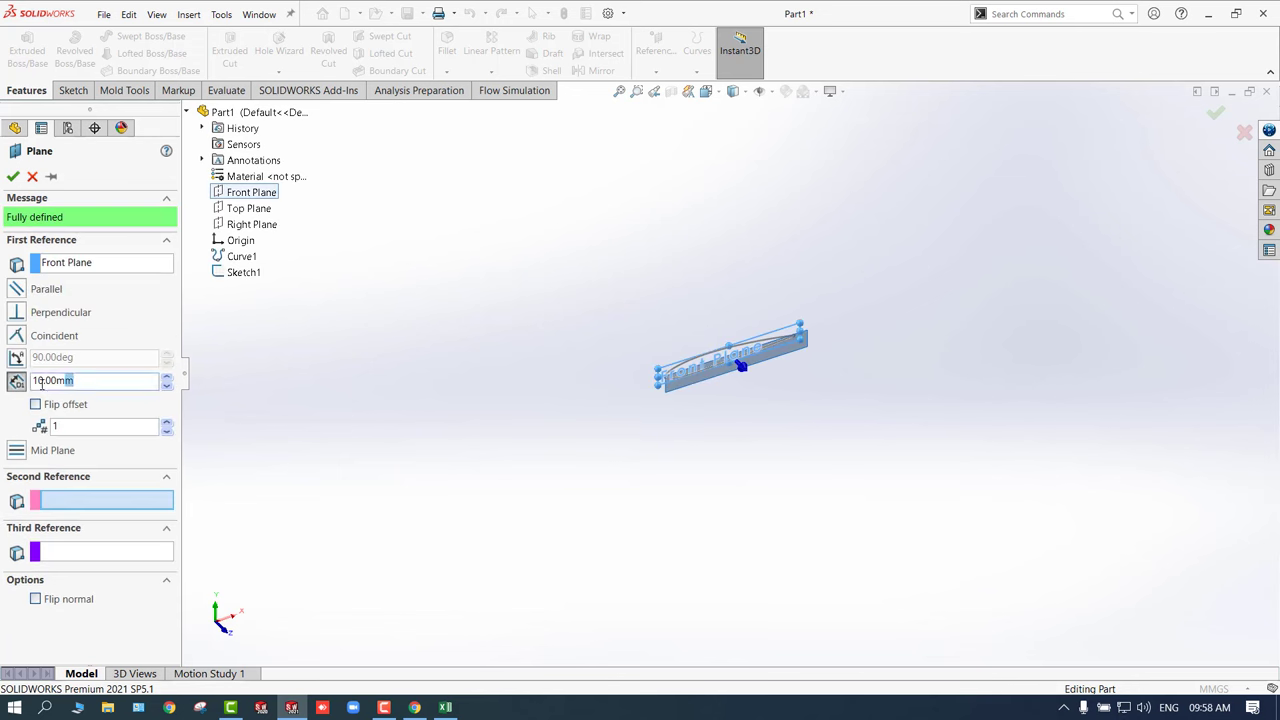
text(100)
key(Return)
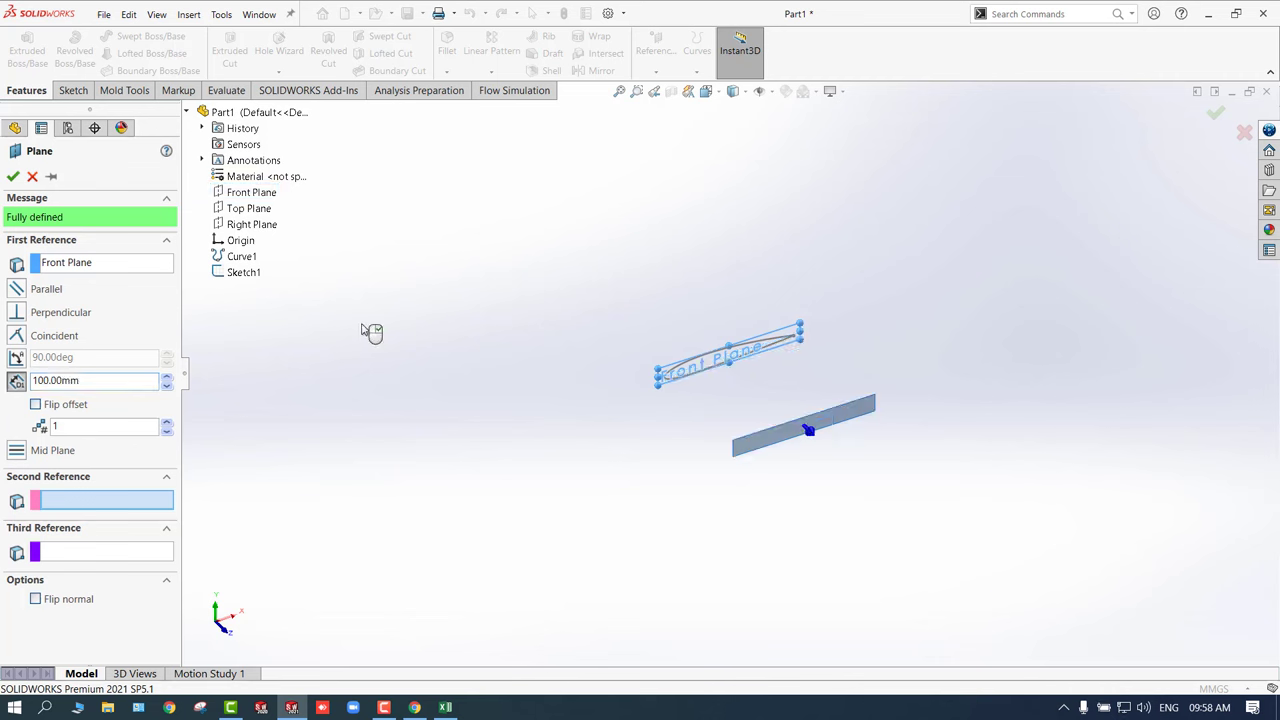
click(12, 177)
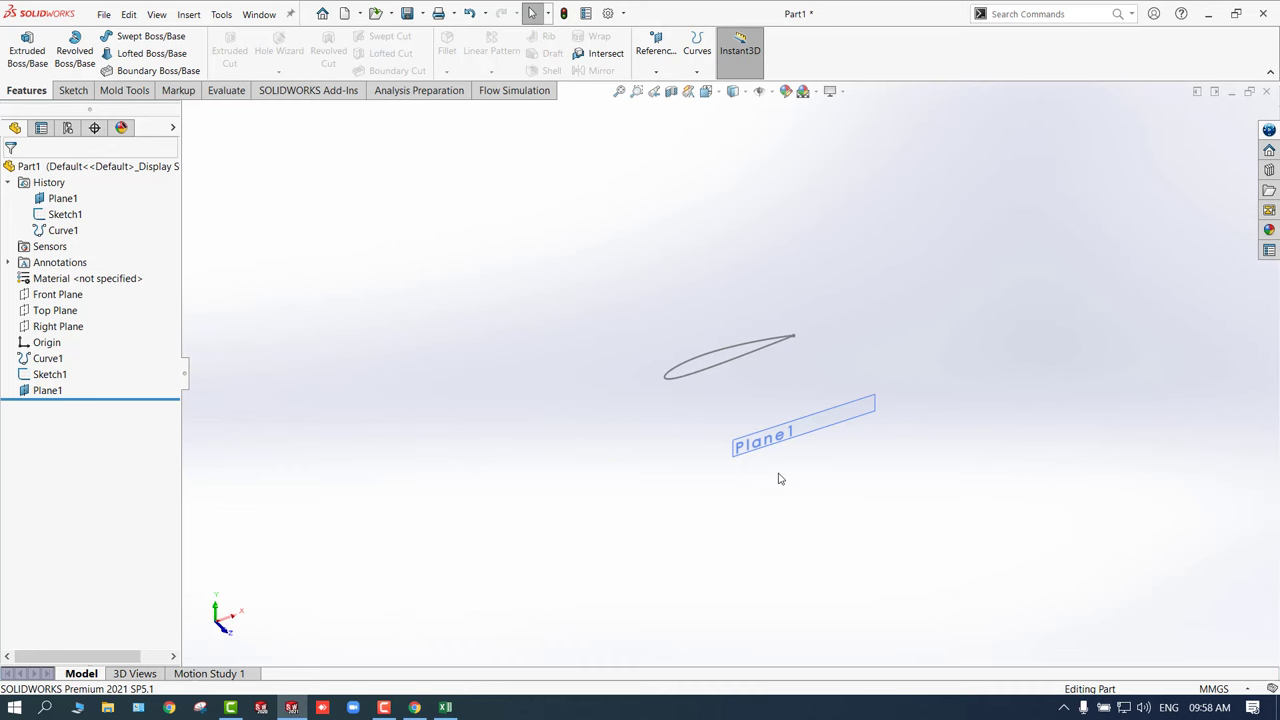
- Replot the NACA 2412 airfoil at a 50 mm chord and download its coordinates CSV
click(413, 708)
scroll(500, 400, down, 3)
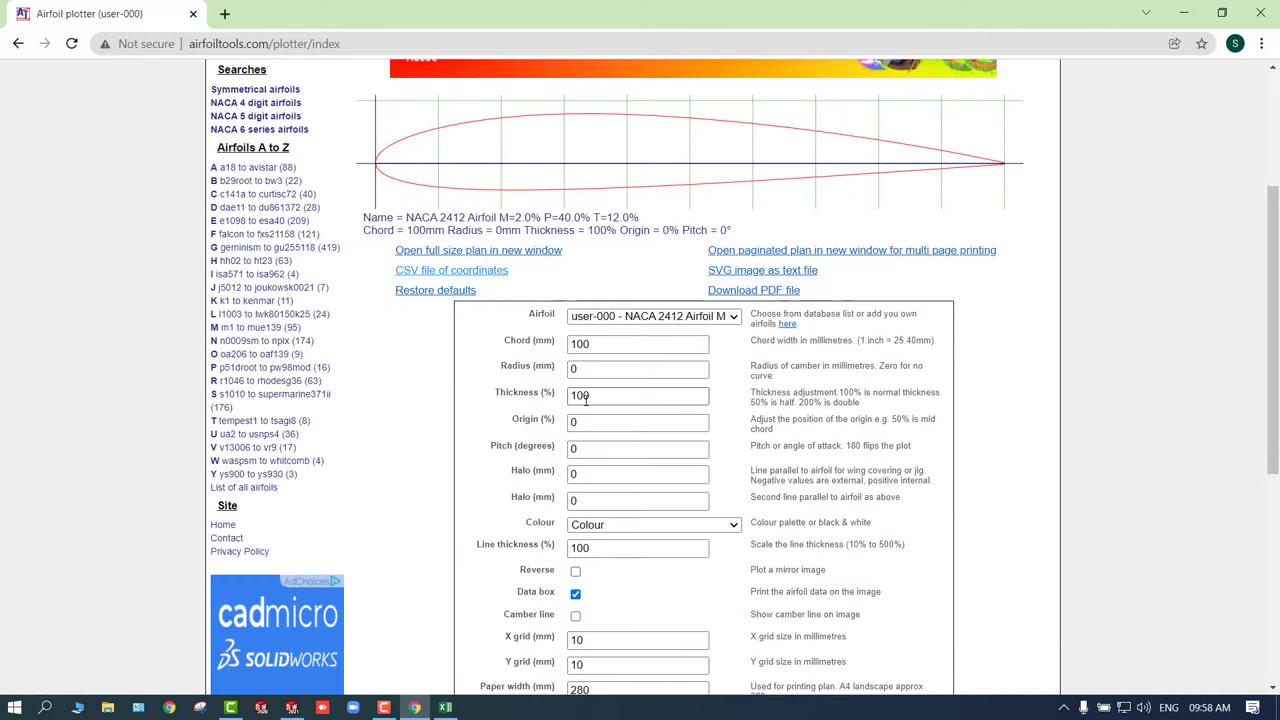
scroll(586, 398, up, 1)
drag(598, 428, 555, 433)
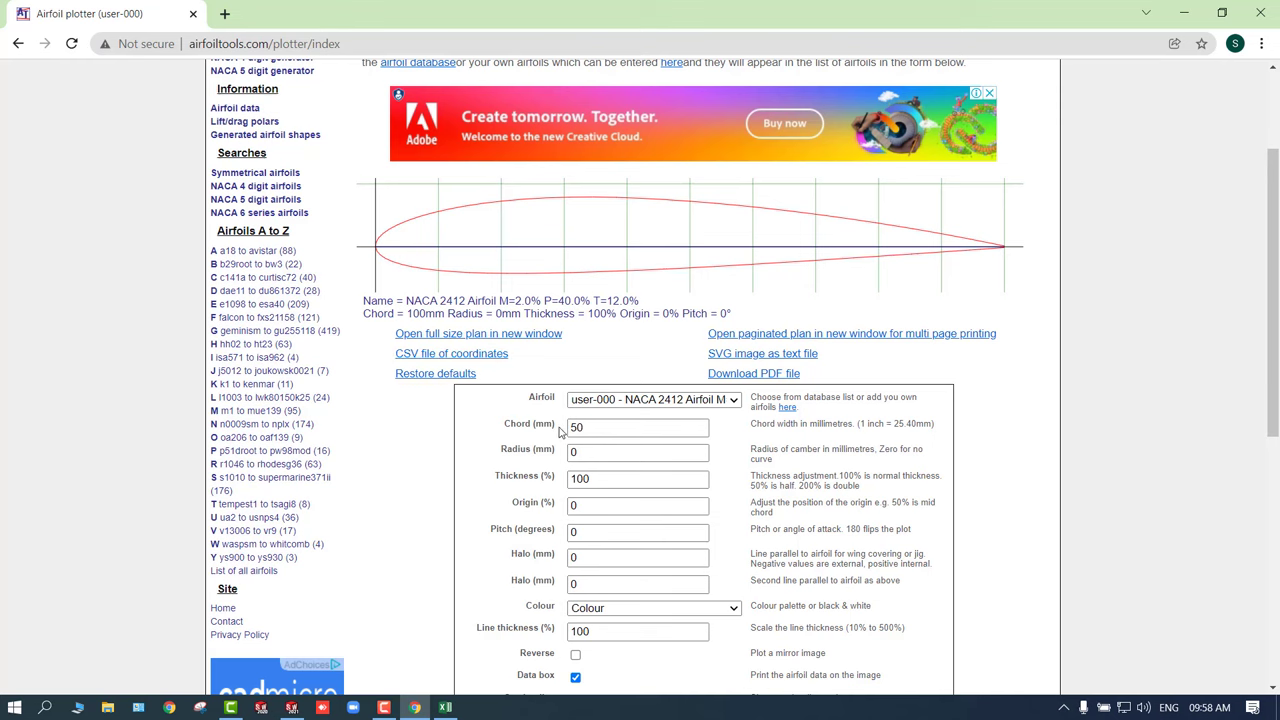
scroll(560, 430, down, 3)
click(538, 494)
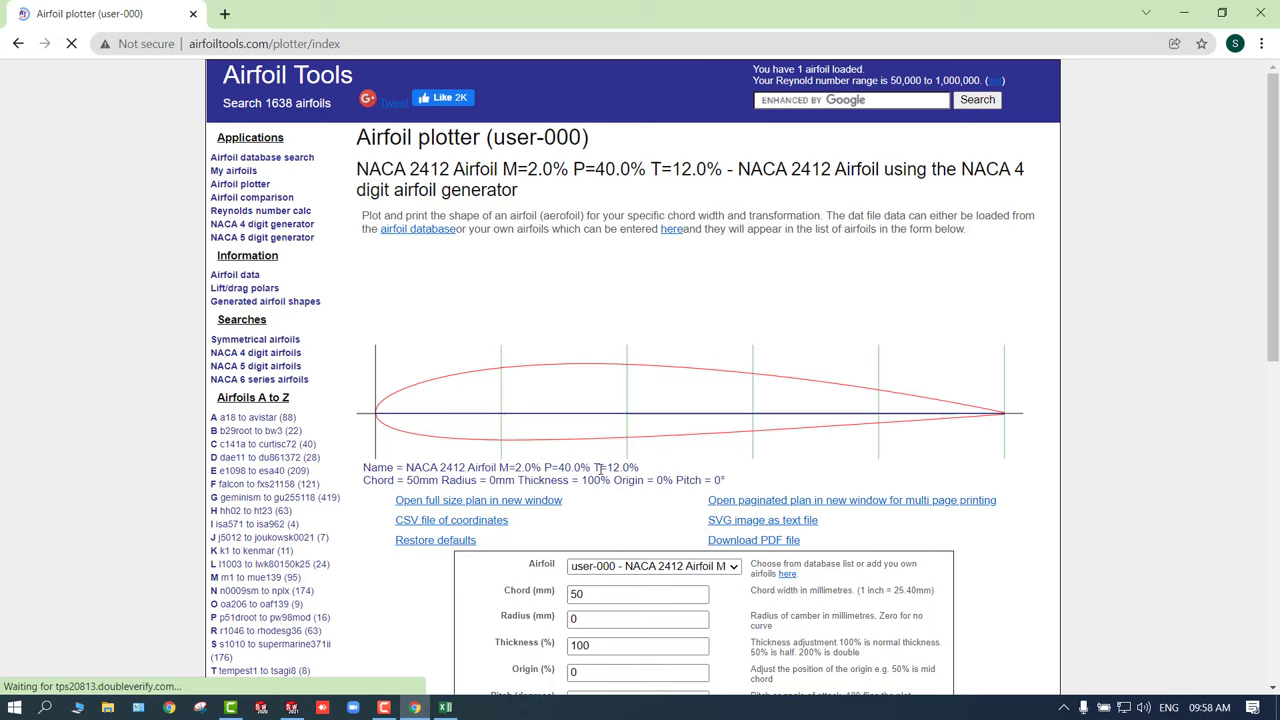
scroll(588, 548, down, 2)
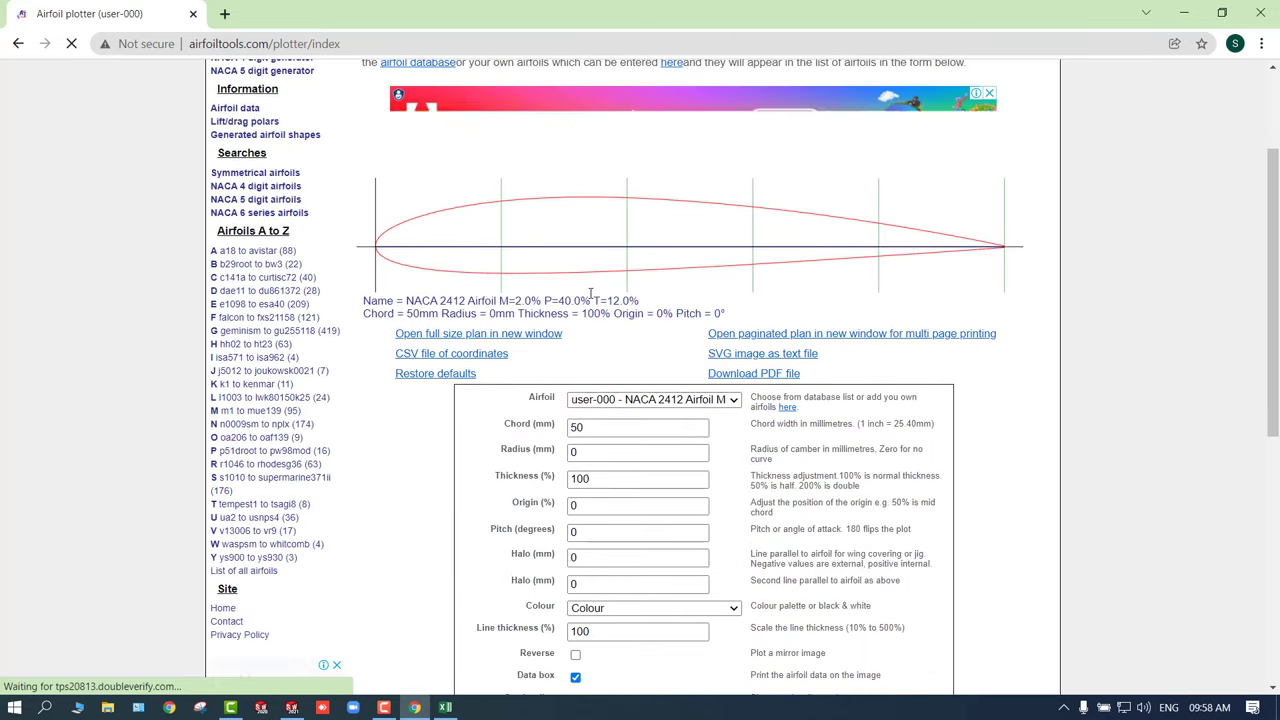
click(430, 360)
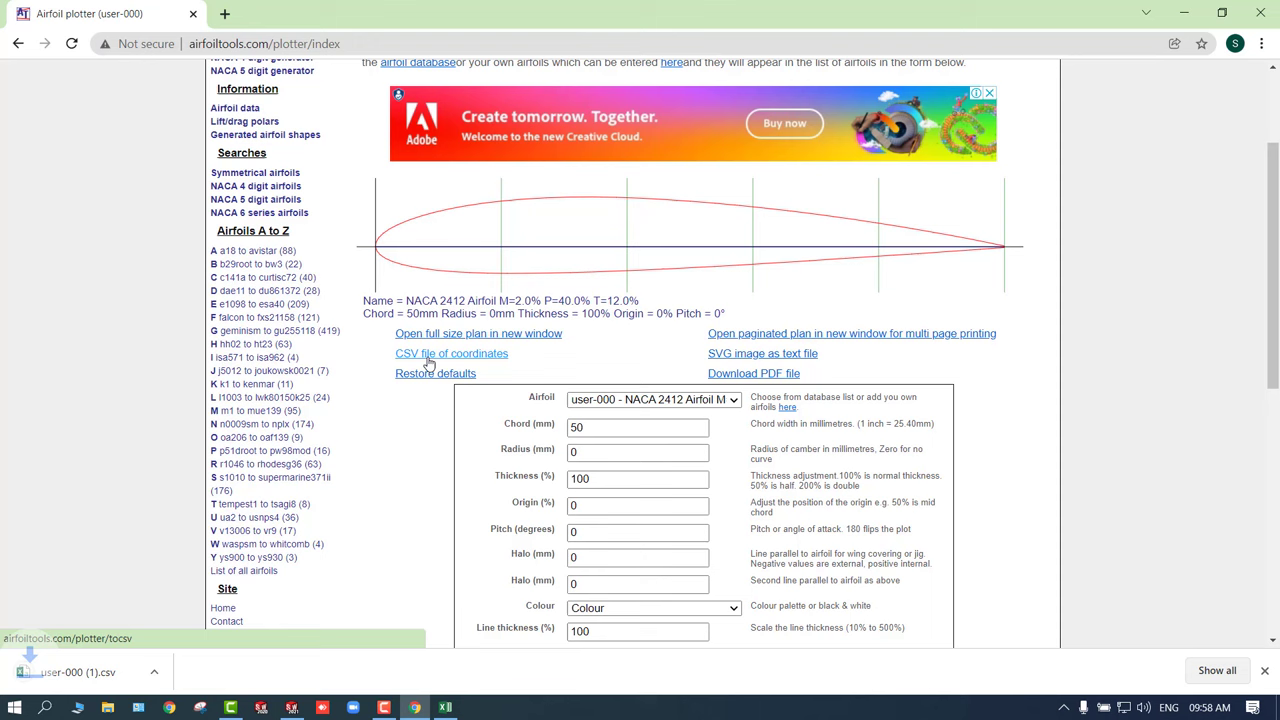
- Copy the X/Y coordinates from user-000 (1).csv into a new blank workbook
click(94, 671)
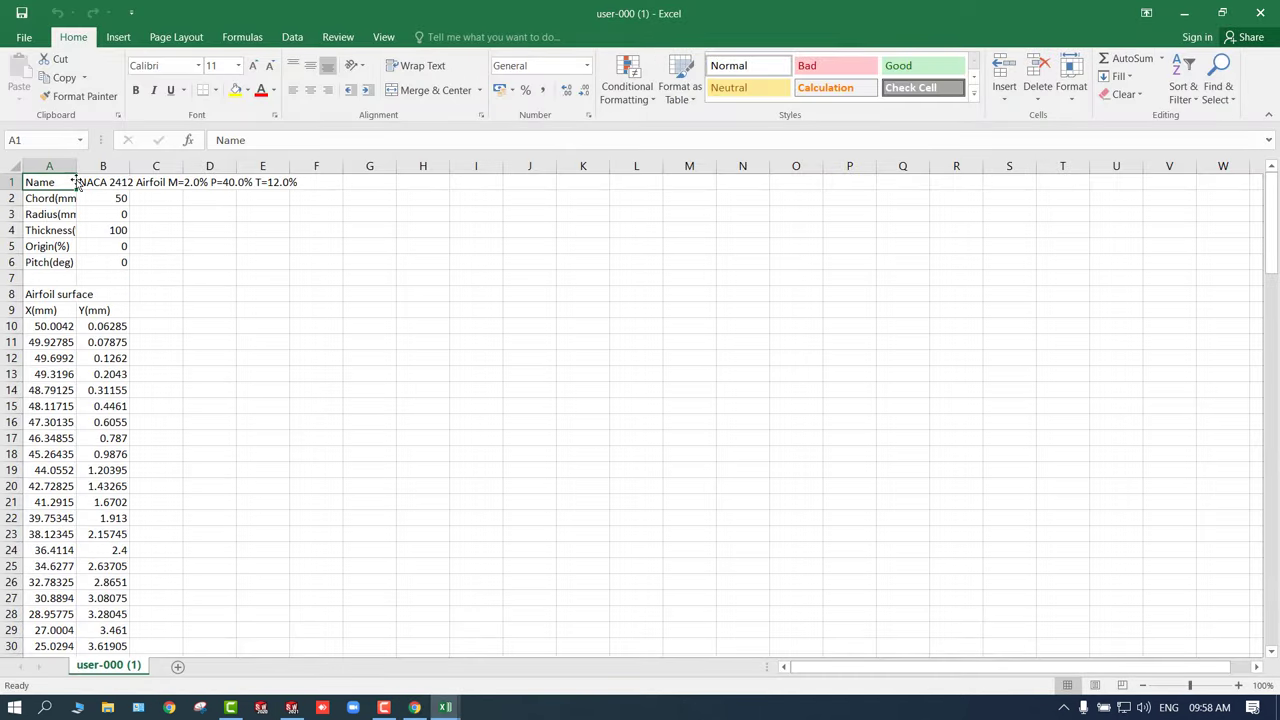
click(450, 706)
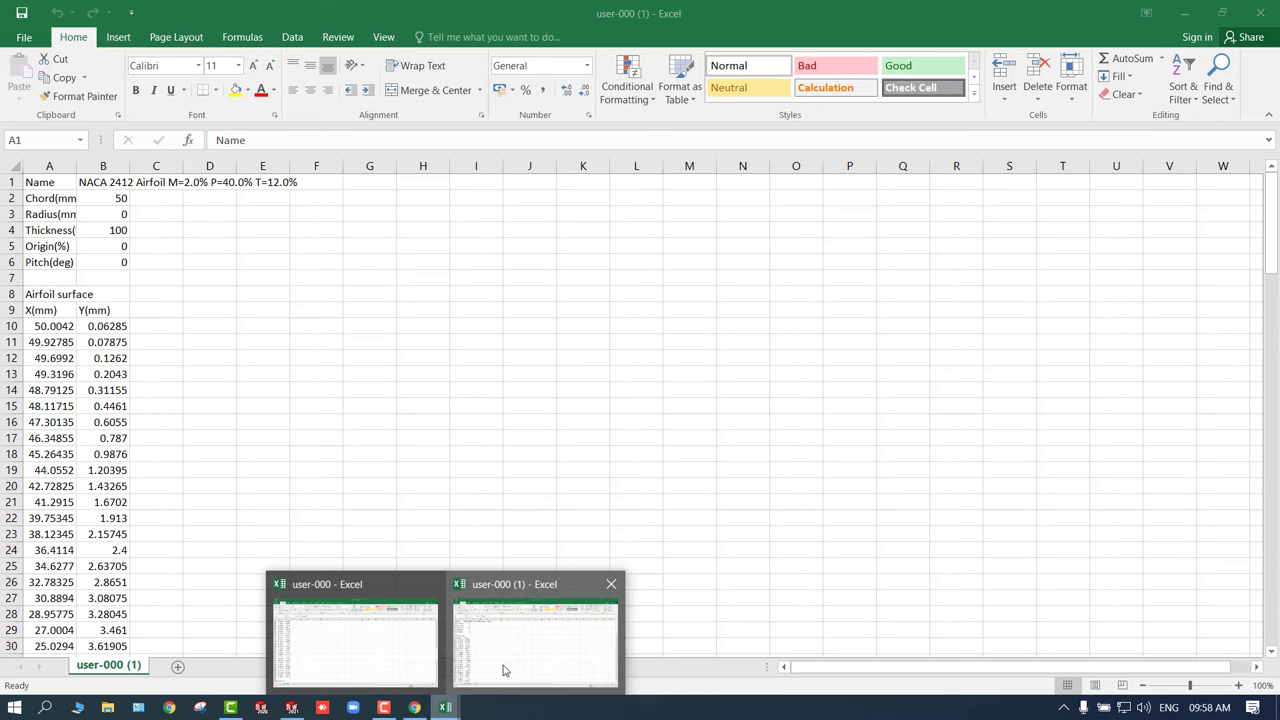
click(504, 670)
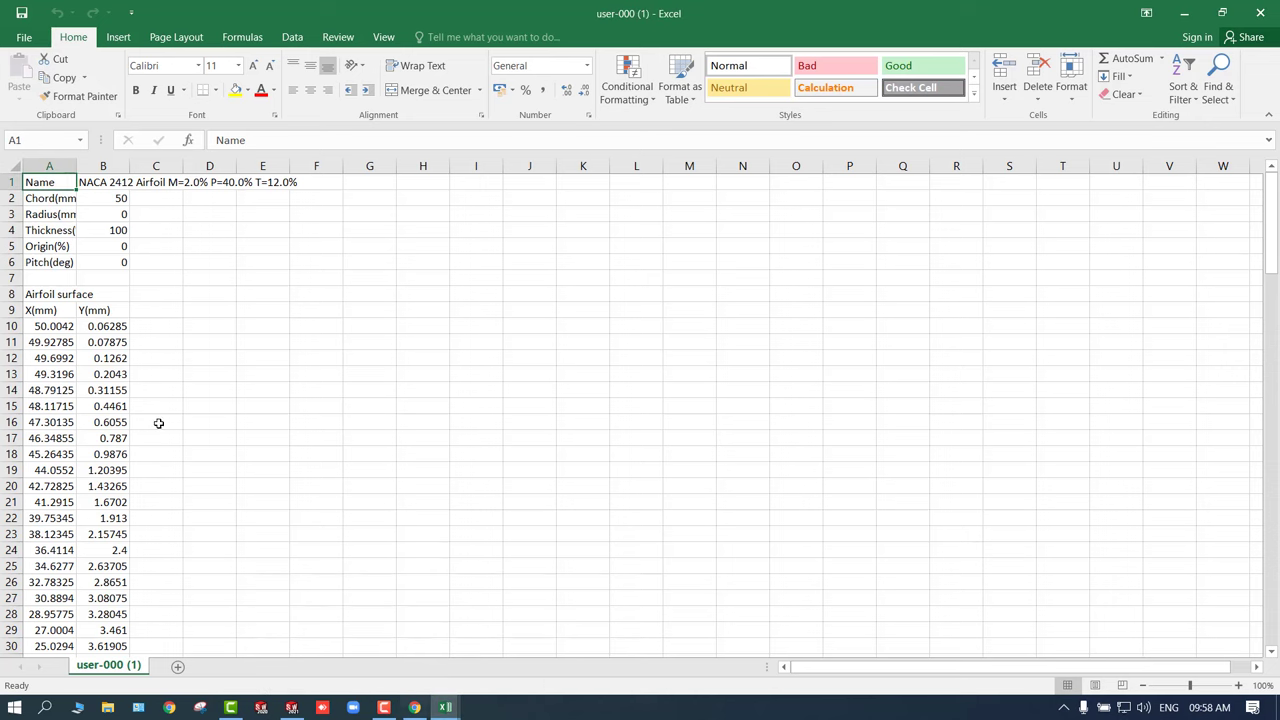
drag(33, 326, 90, 614)
key(ctrl+c)
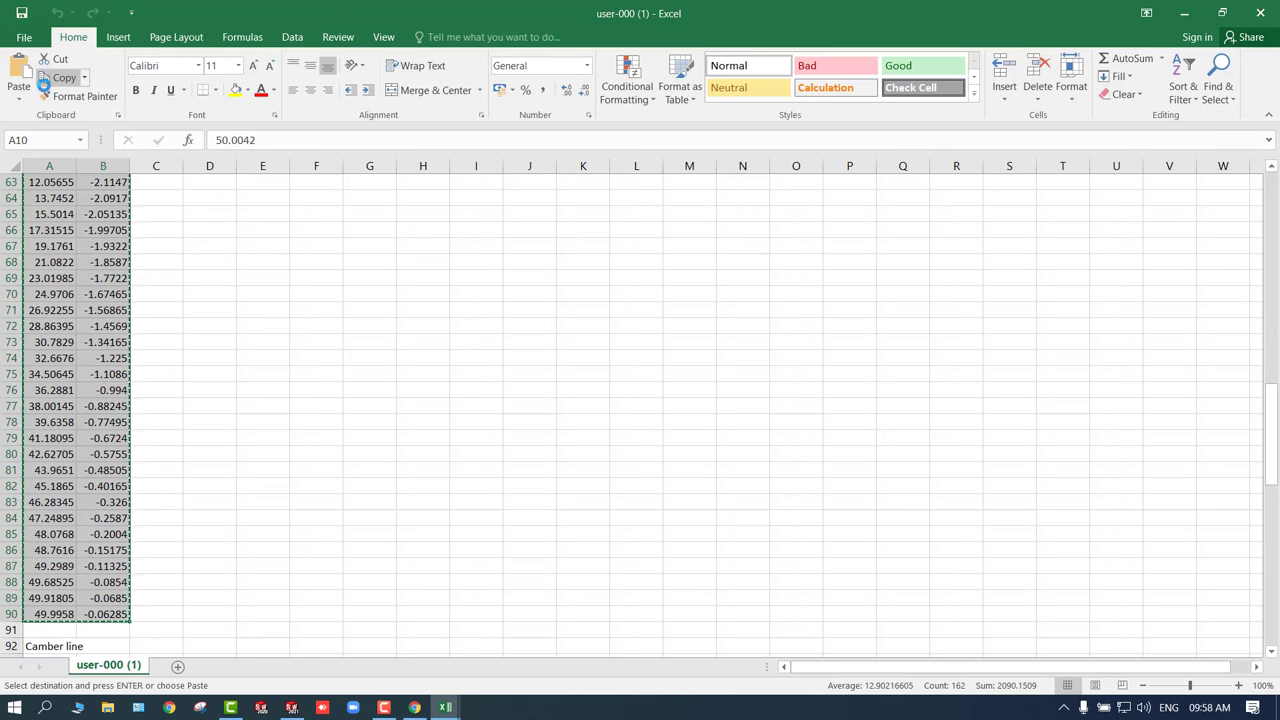
key(ctrl+n)
key(ctrl+v)
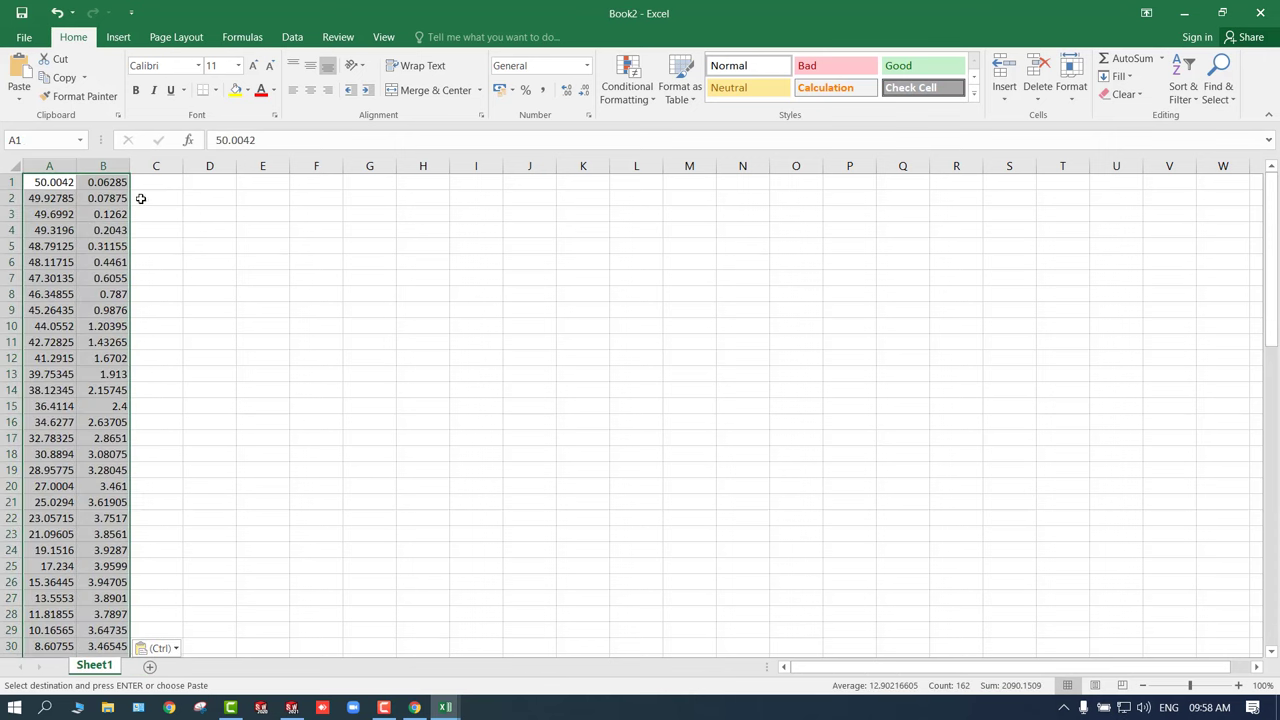
- Enter 100 in C1 and fill it down column C to row 81
click(150, 185)
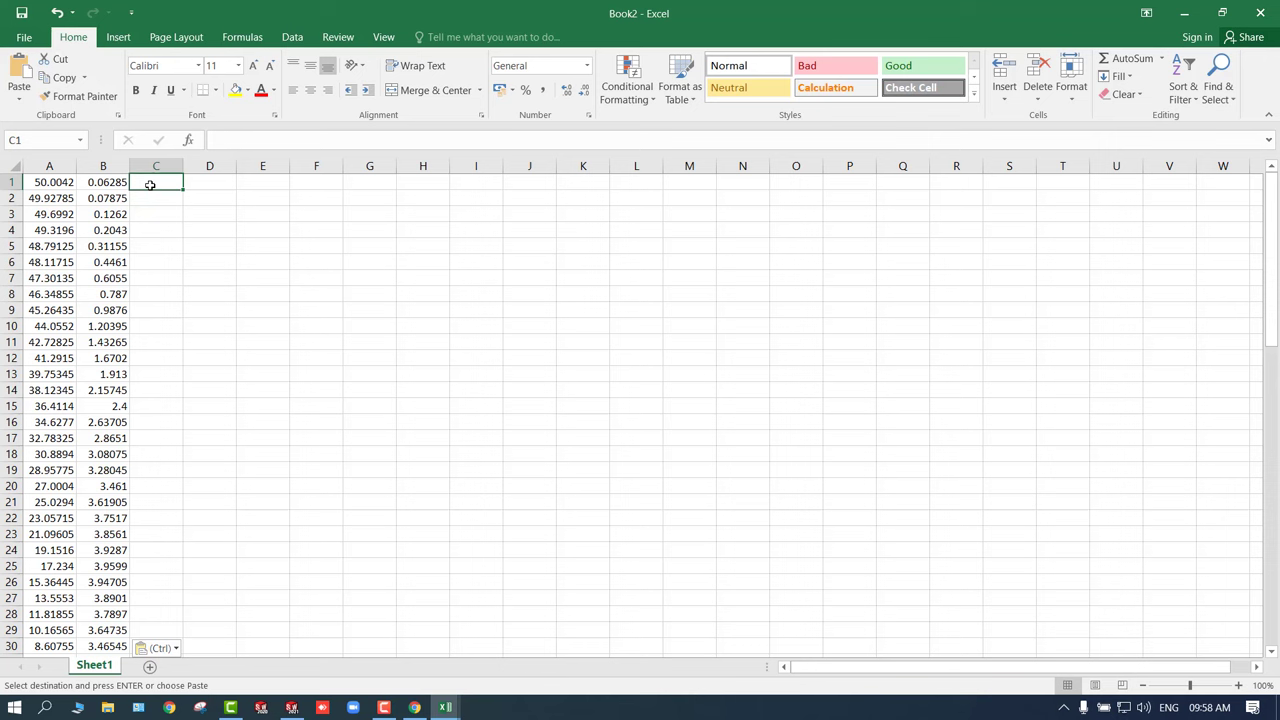
text(100)
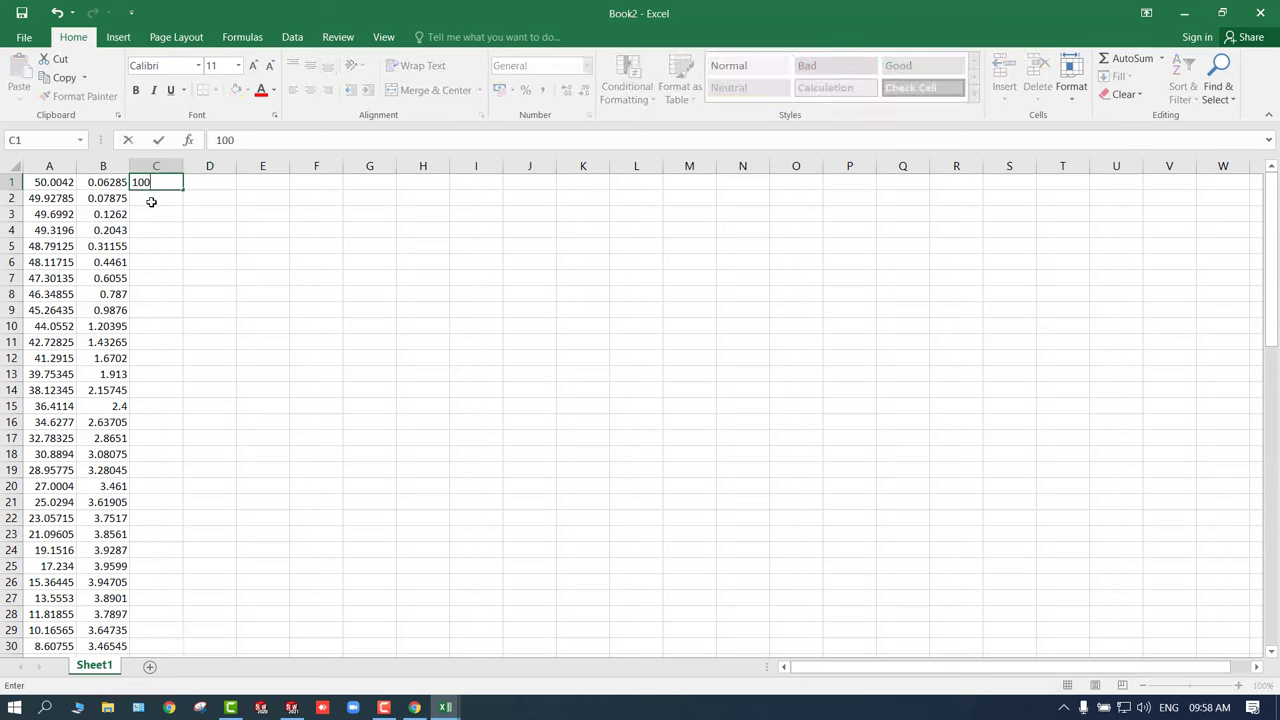
key(ctrl+Return)
drag(183, 191, 183, 621)
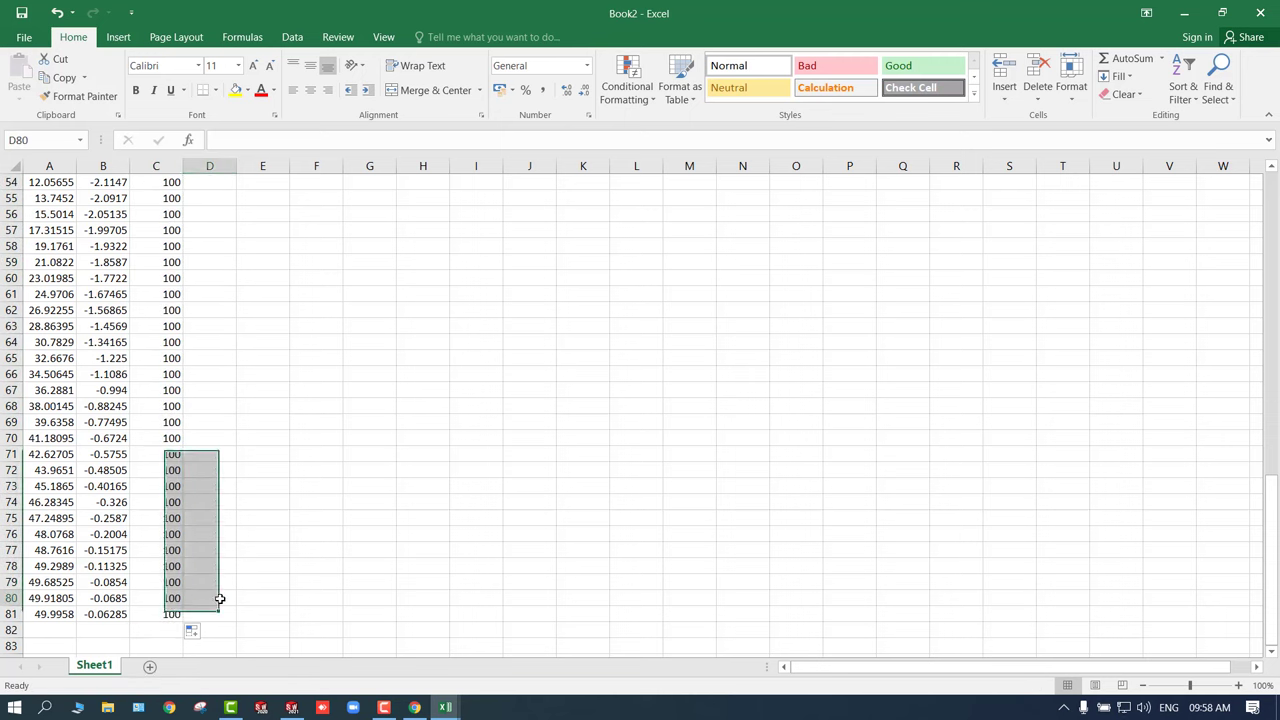
click(220, 598)
scroll(217, 590, up, 18)
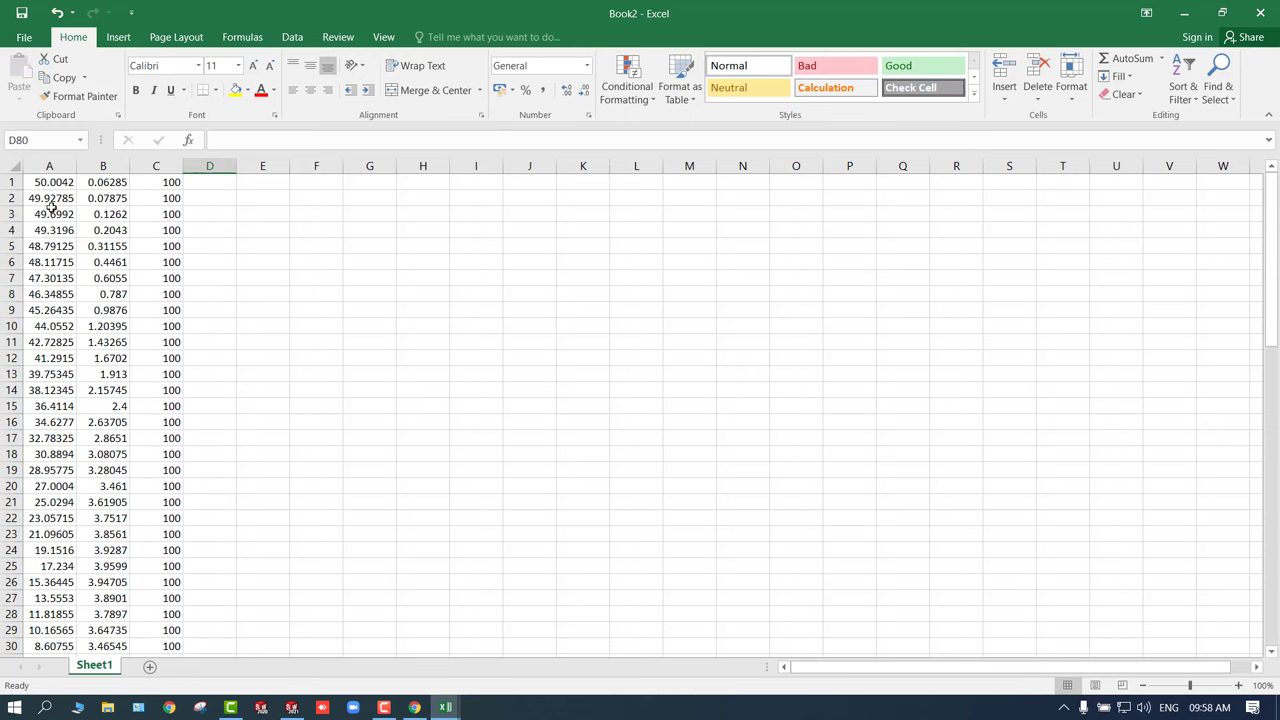
click(18, 42)
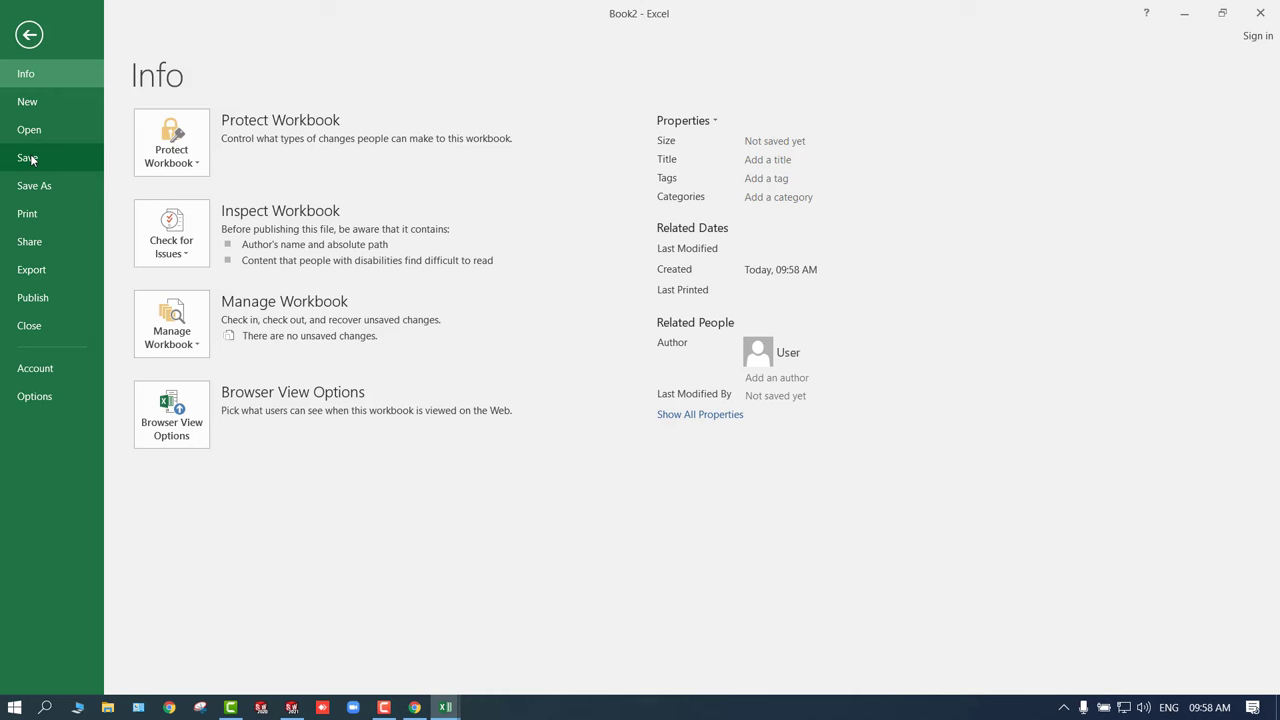
- Save the workbook to the Desktop as 1234 in Text (Tab delimited) format
click(30, 158)
click(446, 195)
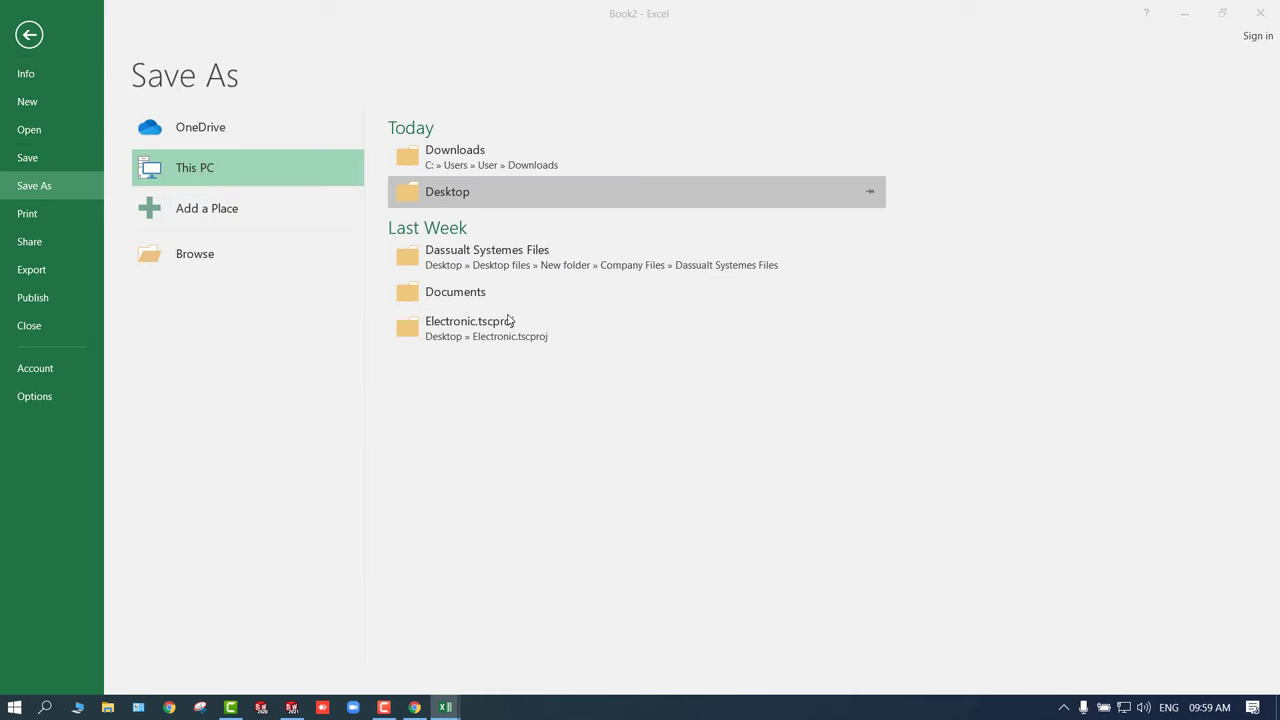
text(1)
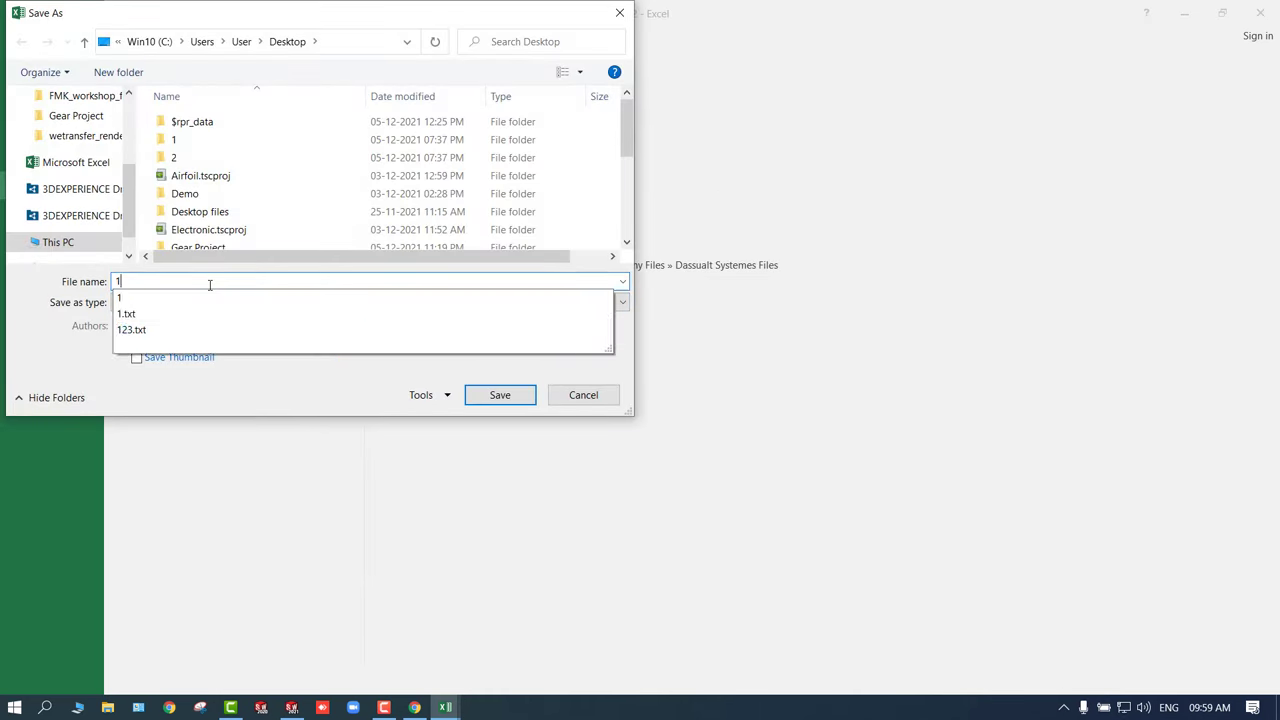
text(234)
click(177, 305)
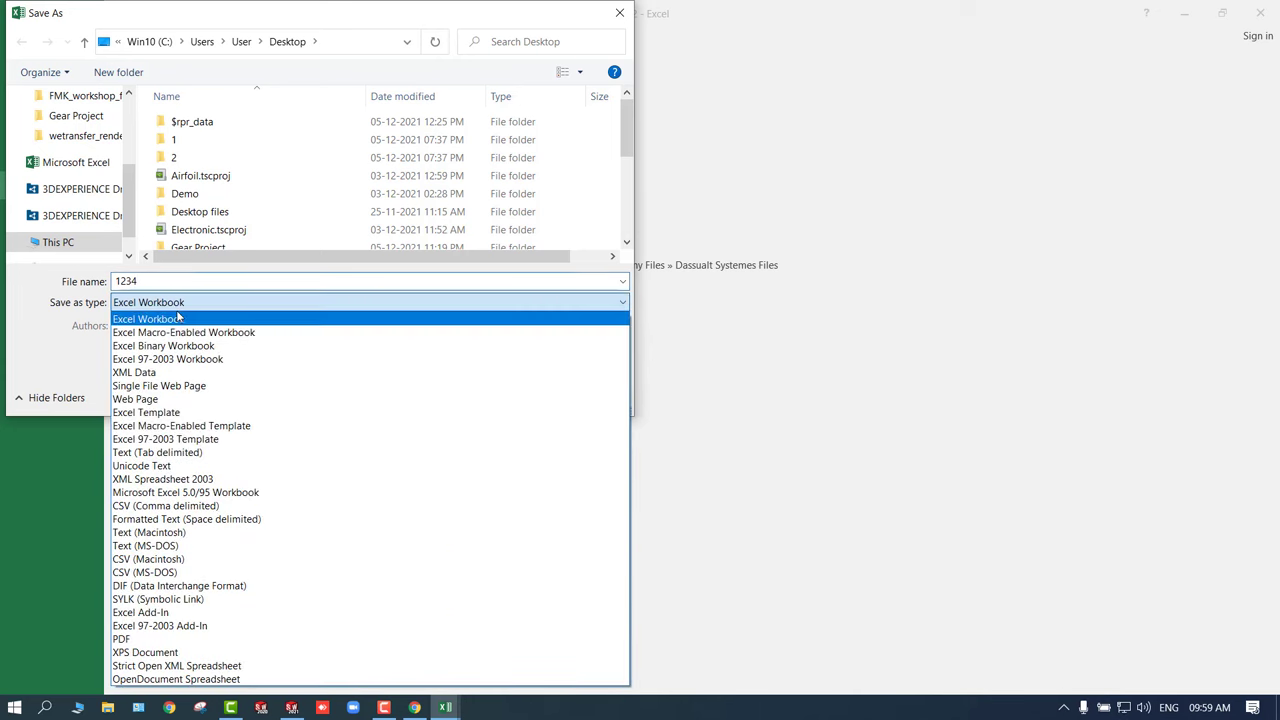
click(198, 456)
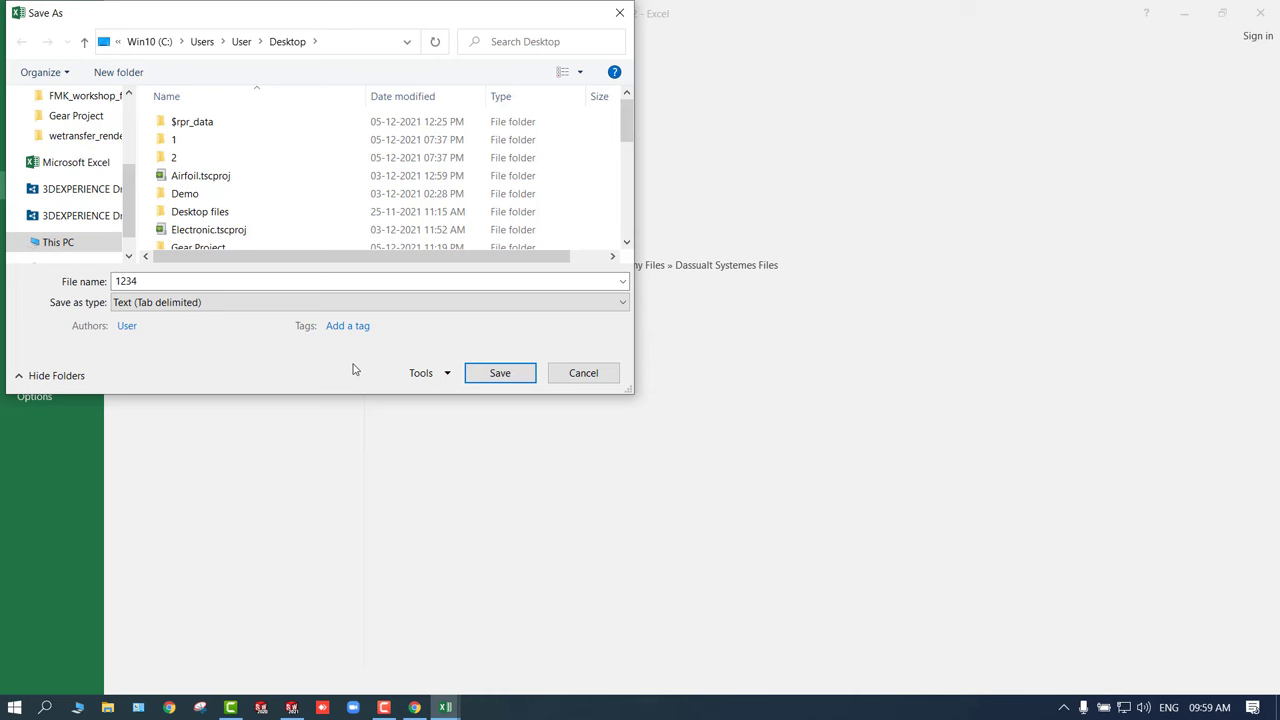
click(497, 373)
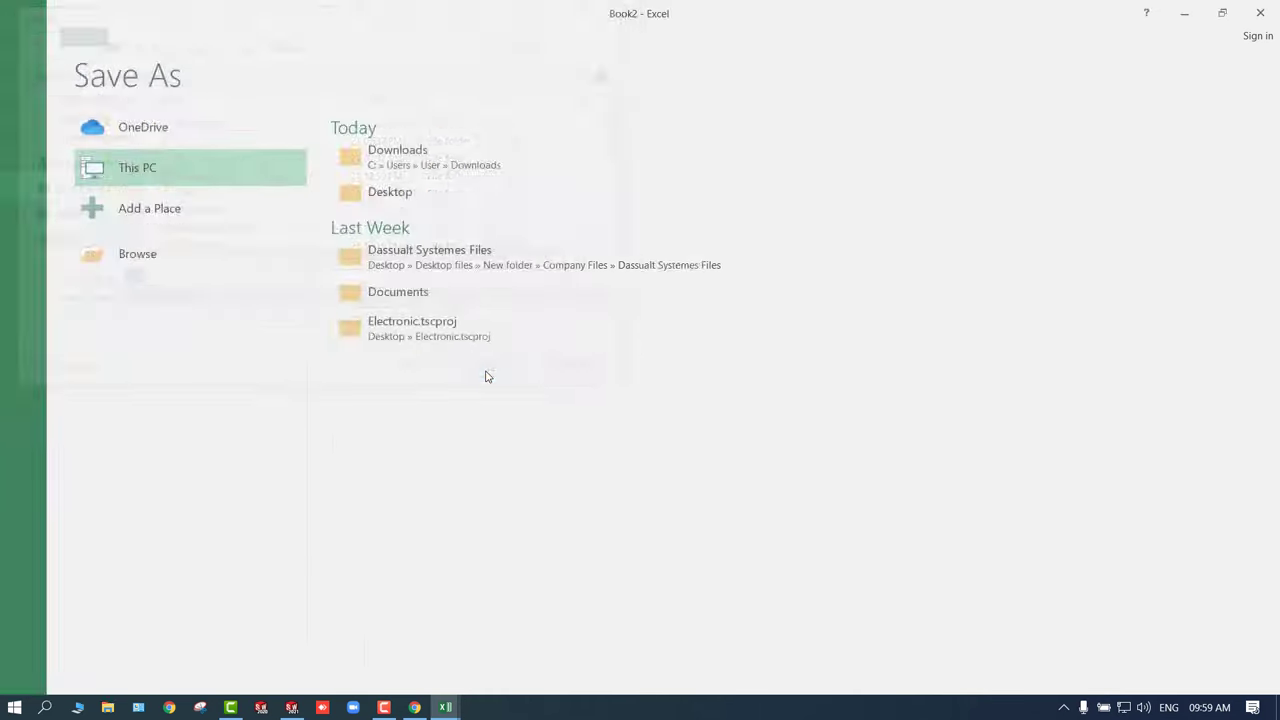
click(584, 405)
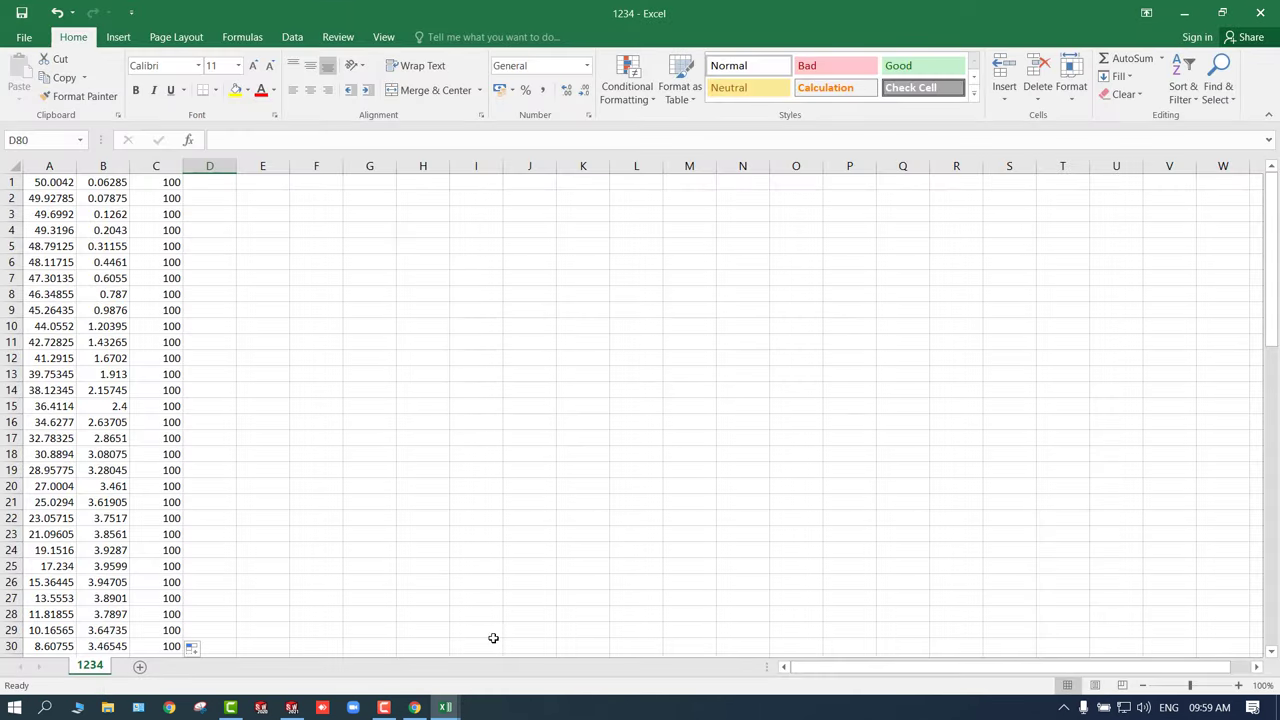
- Close the 1234 window without saving again and return to SOLIDWORKS
click(452, 710)
click(704, 585)
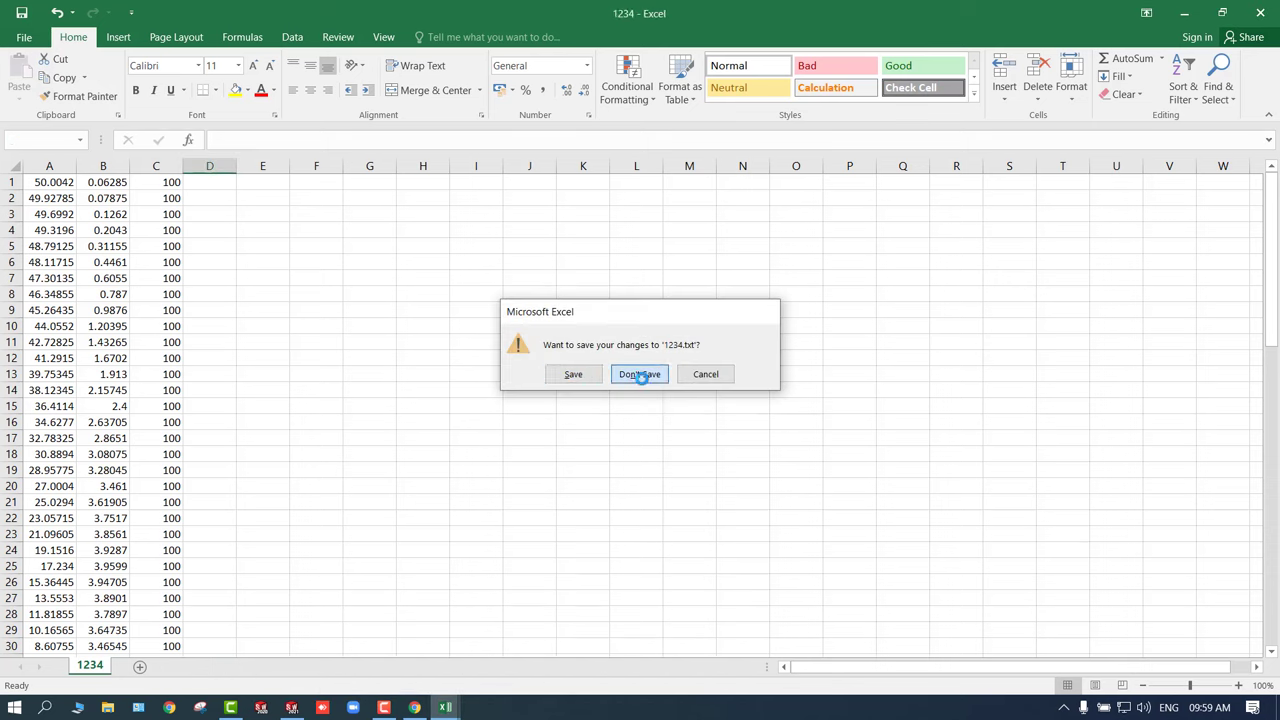
click(639, 374)
click(302, 708)
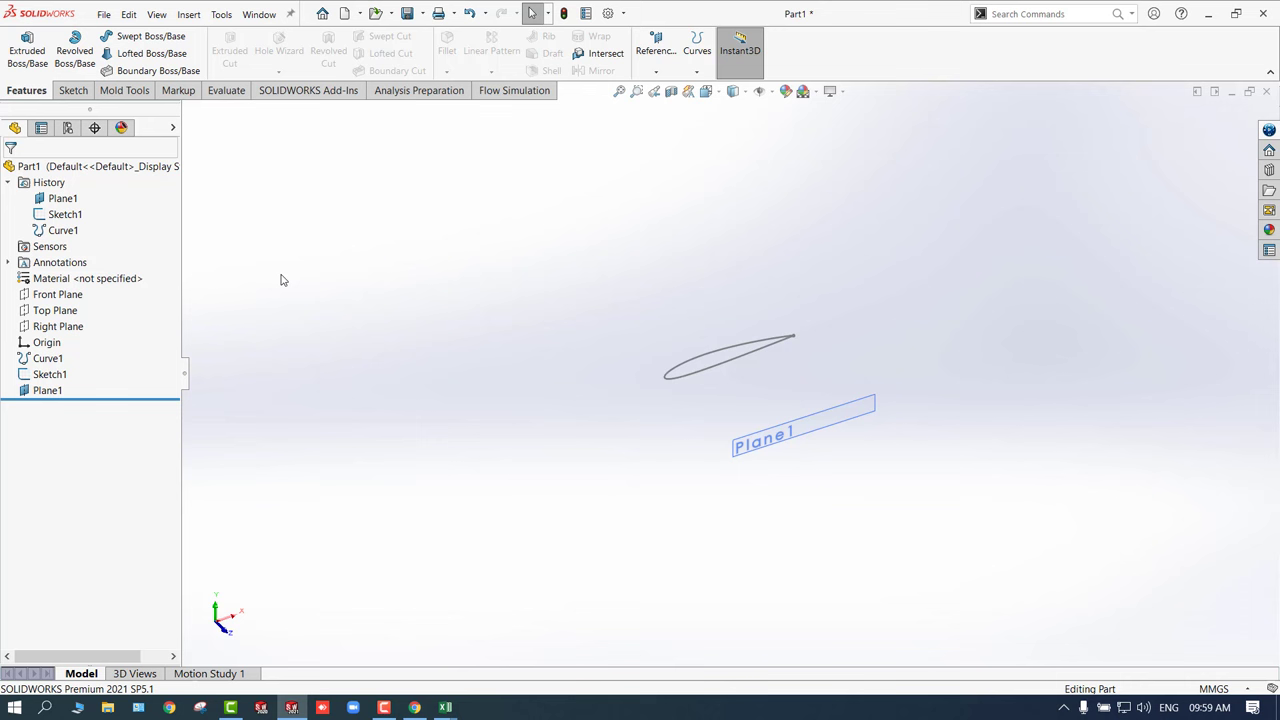
- Create Curve2 with Curve Through XYZ Points, loading the 1234.txt text file
click(199, 16)
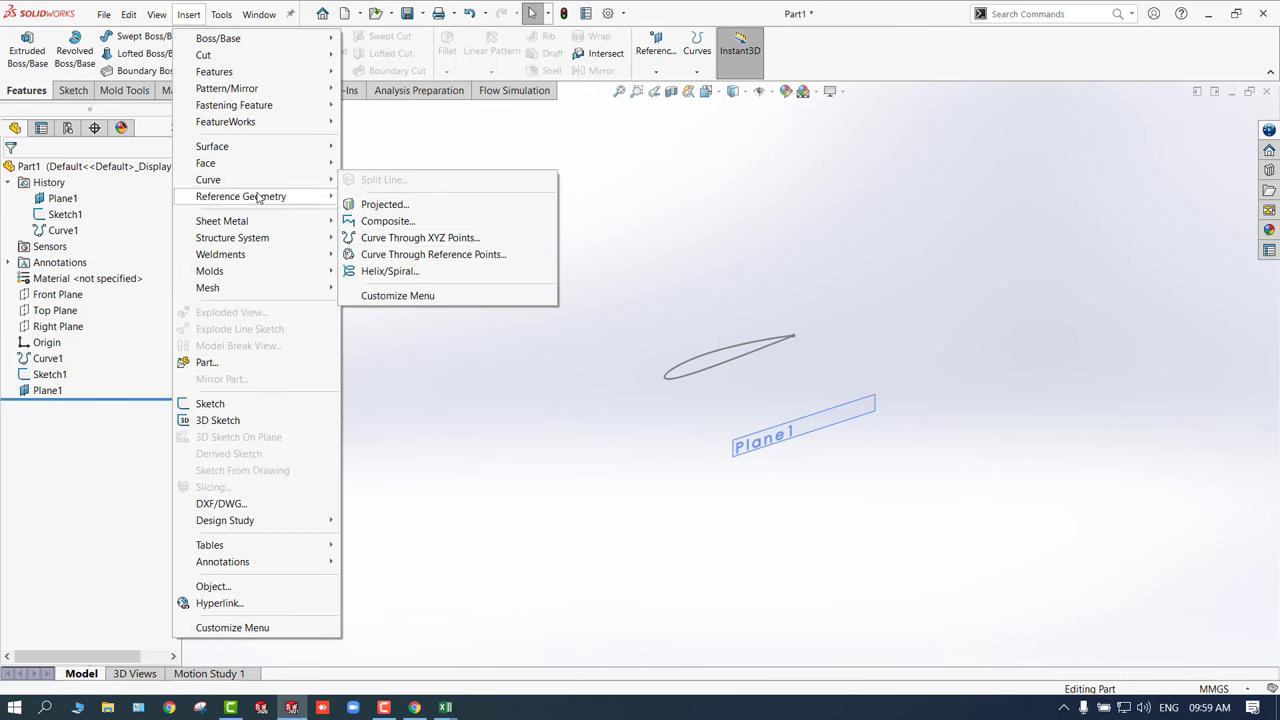
click(415, 240)
click(237, 43)
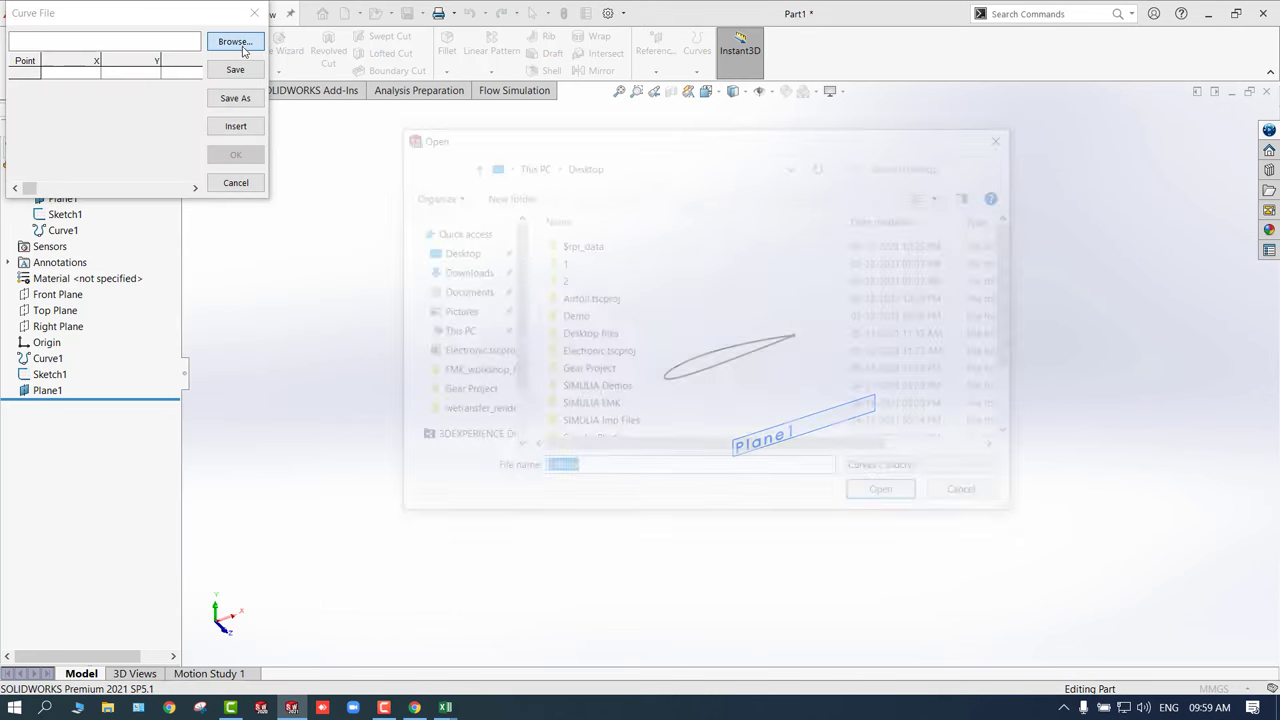
click(881, 470)
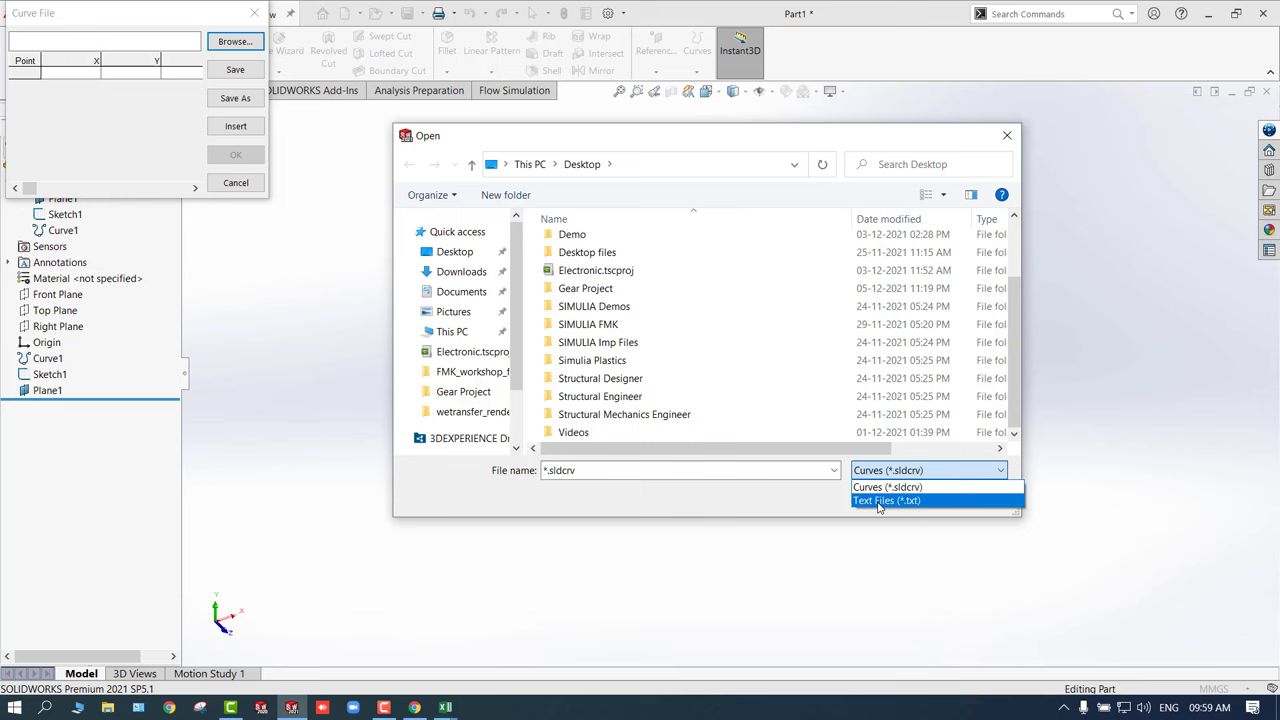
click(886, 506)
scroll(650, 398, down, 4)
click(650, 397)
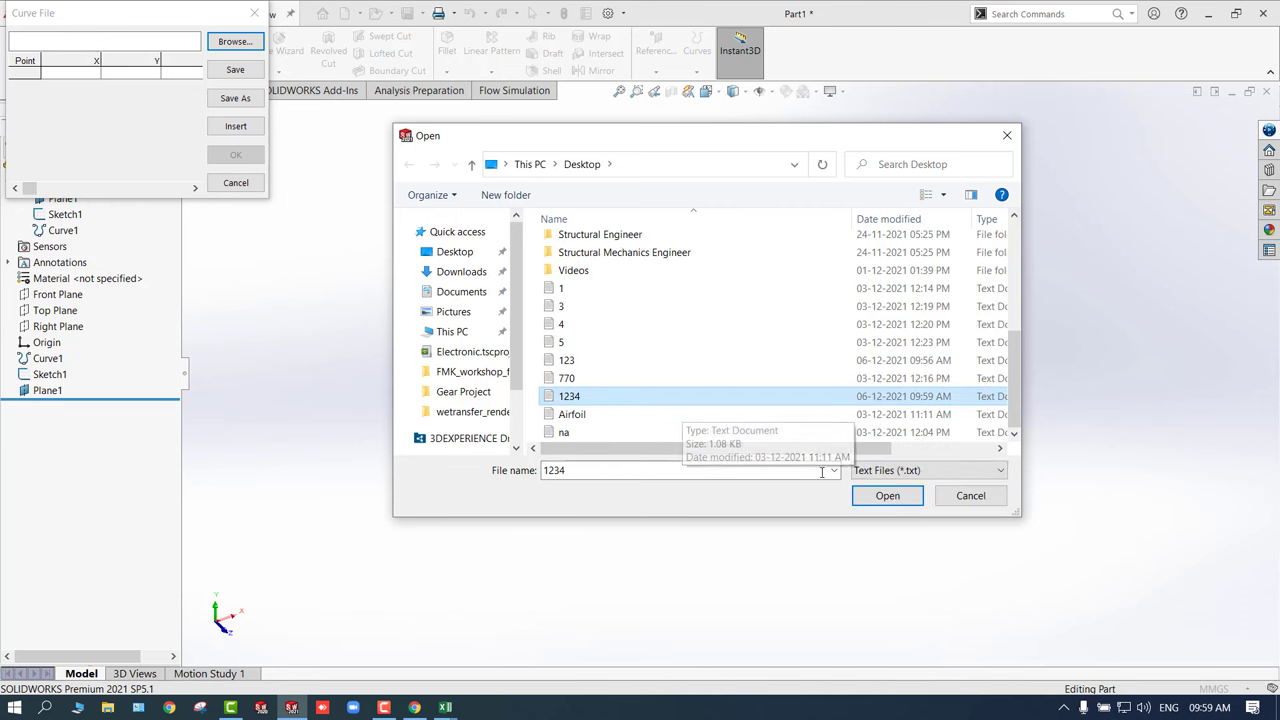
click(886, 495)
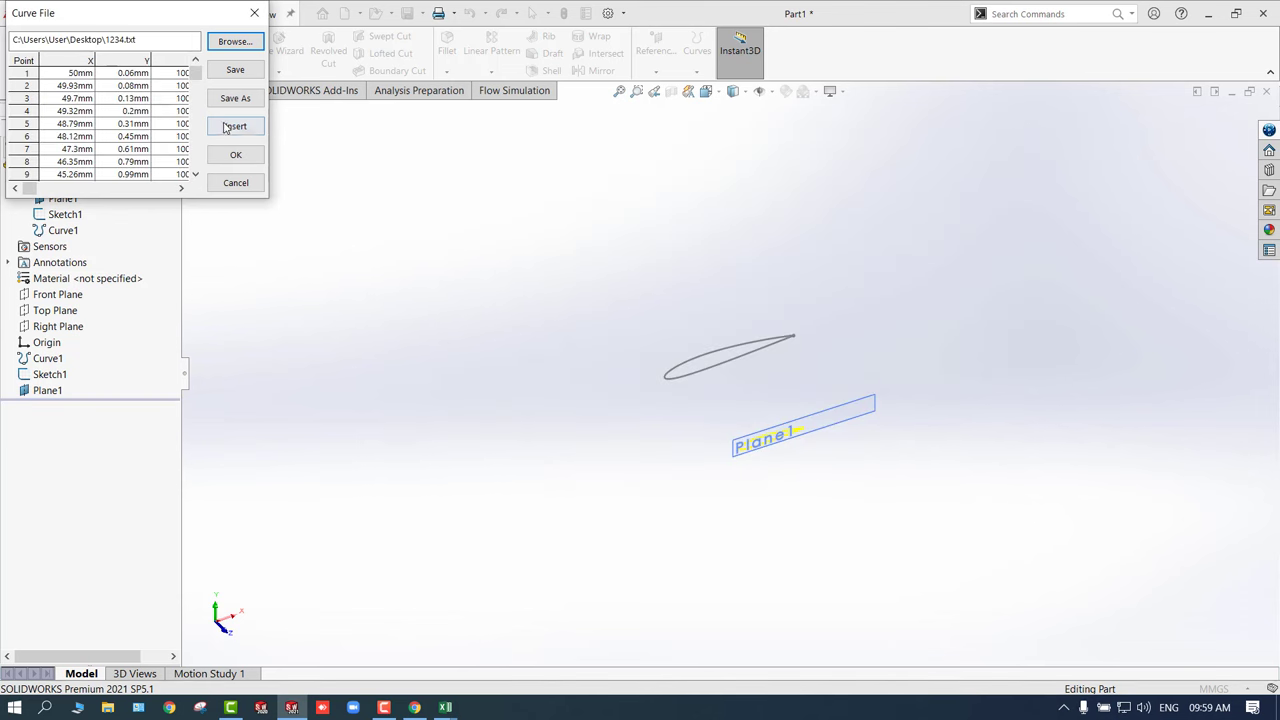
click(235, 154)
scroll(795, 468, up, 5)
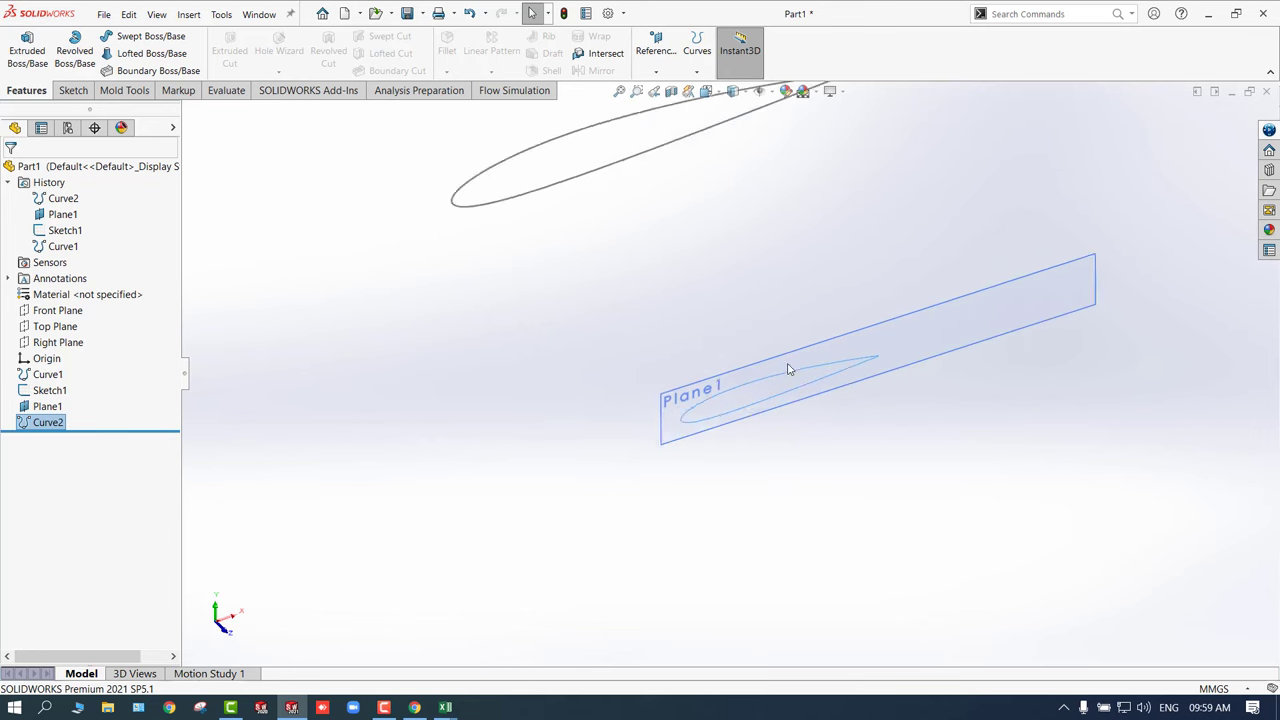
- Start Sketch2 on Plane1 and convert Curve2 into sketch geometry
click(870, 360)
click(868, 352)
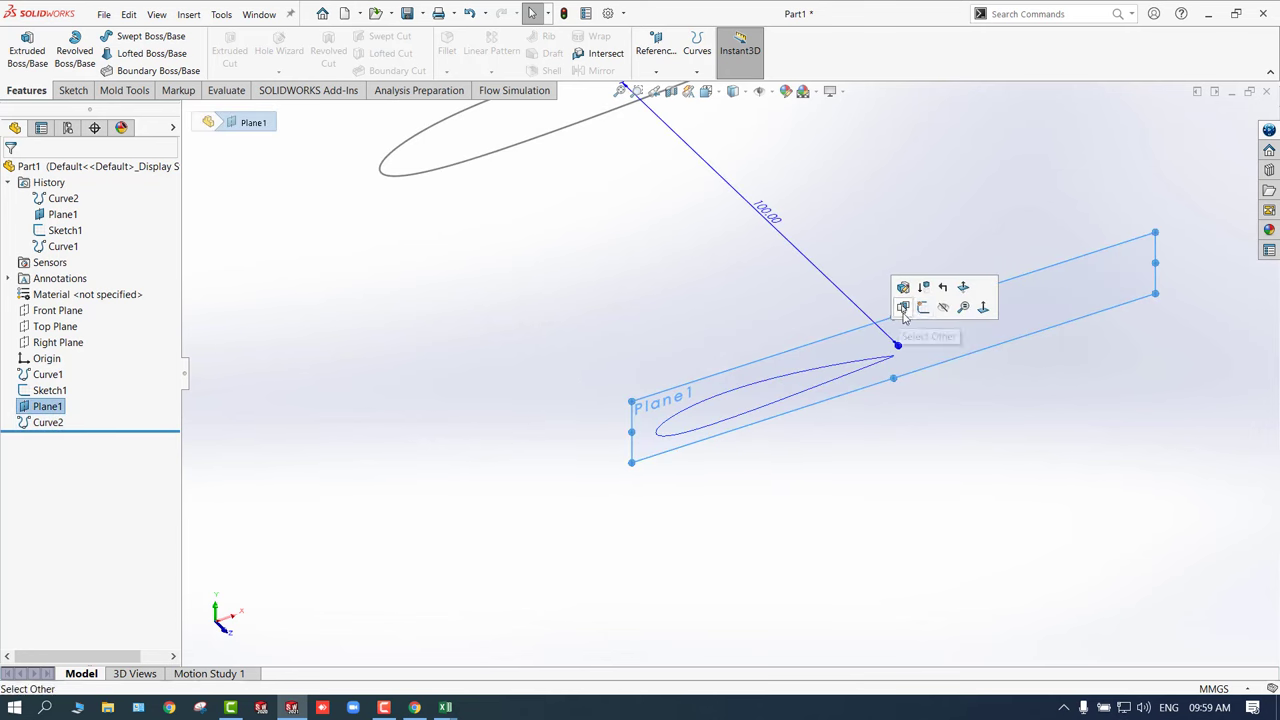
click(905, 305)
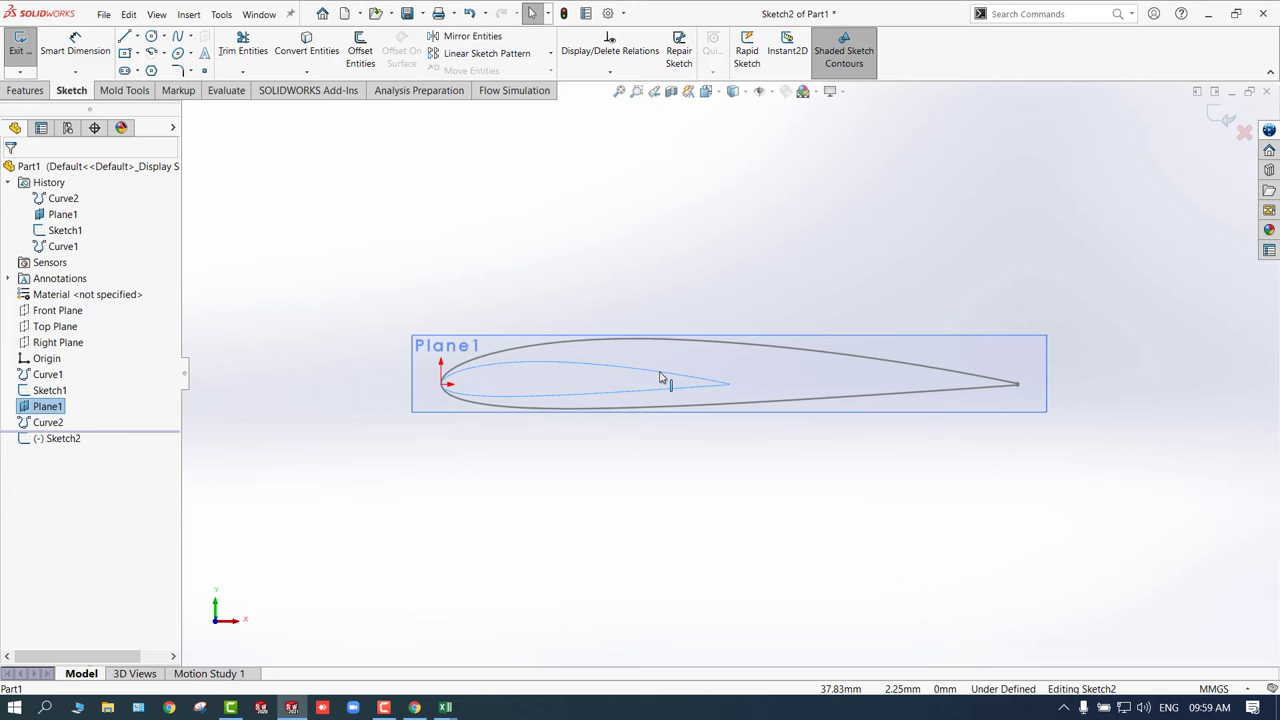
click(668, 374)
click(620, 477)
click(579, 368)
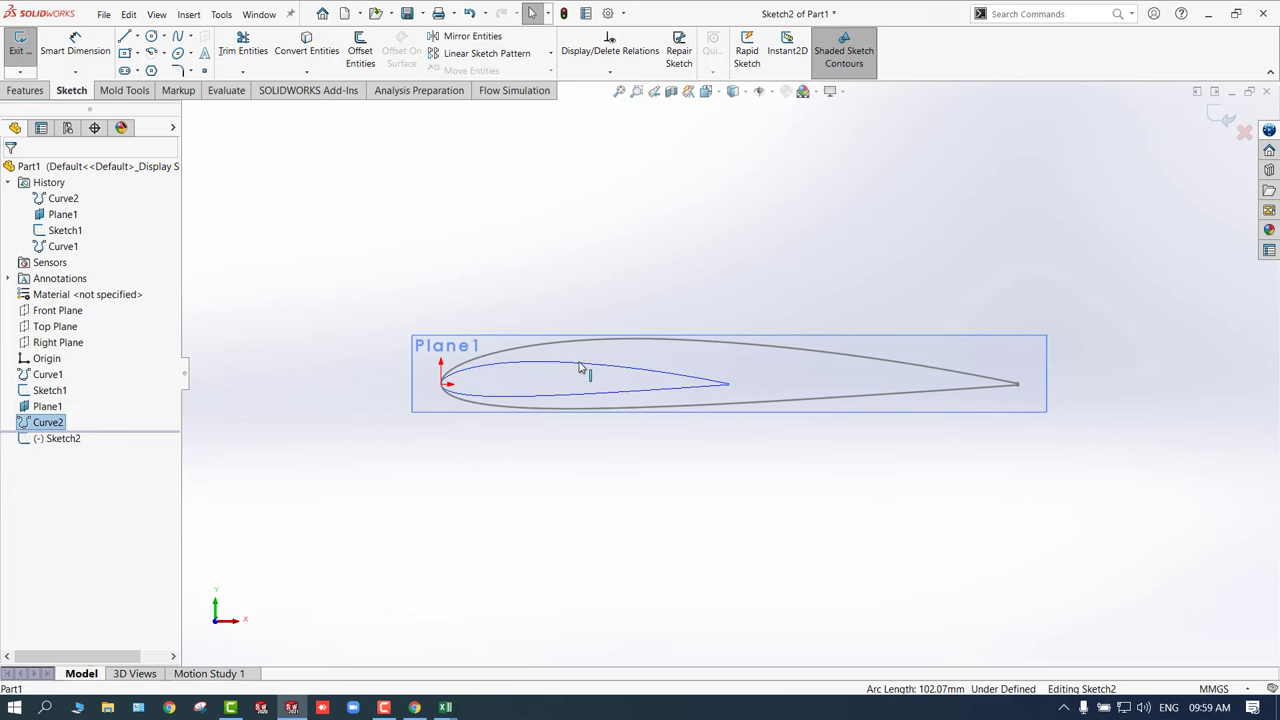
click(306, 45)
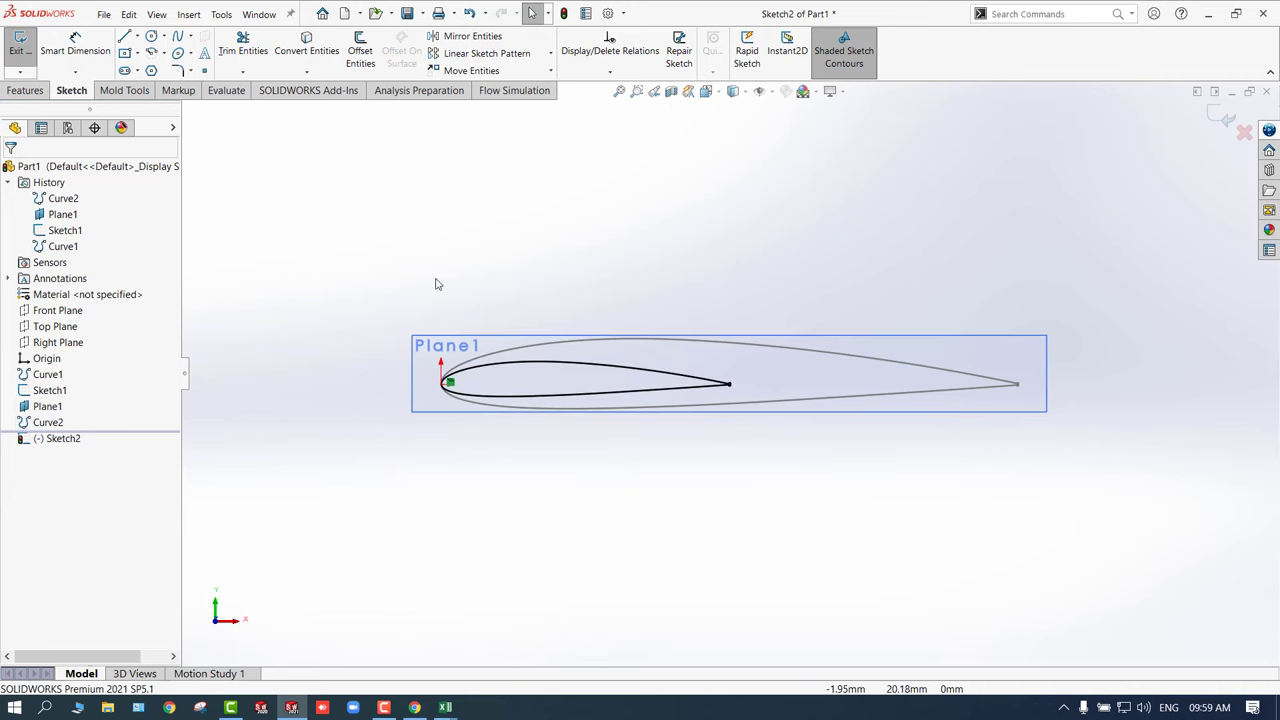
- Exit the sketch, hide Plane1, and orbit to separate the two airfoil outlines
middle_drag(438, 259, 880, 425)
click(894, 426)
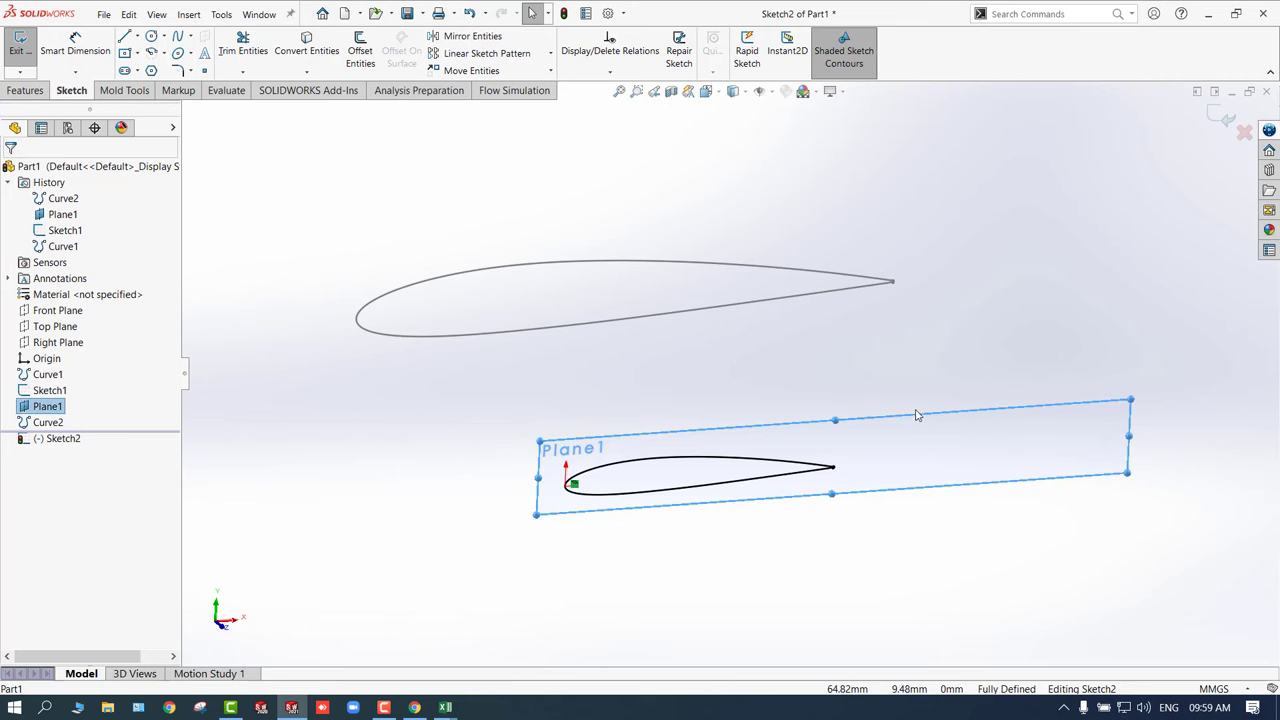
key(ctrl+b)
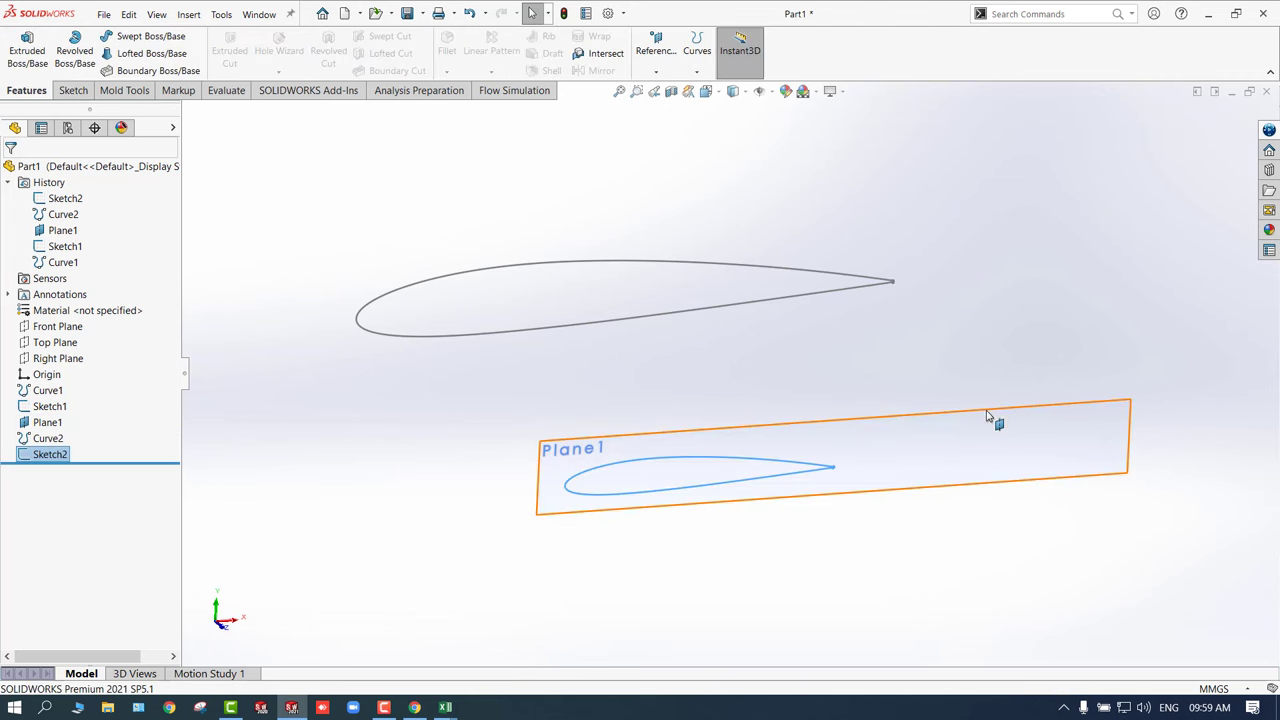
right_click(987, 415)
click(1038, 390)
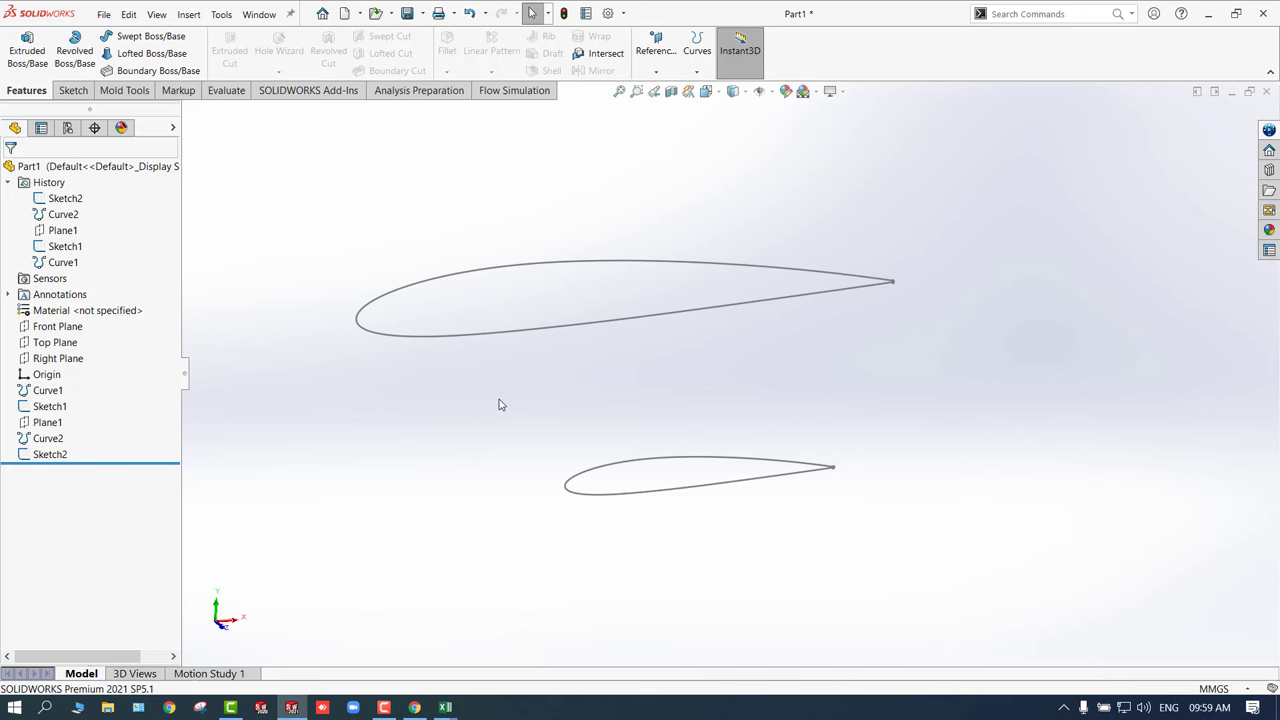
middle_drag(500, 403, 456, 291)
key(Escape)
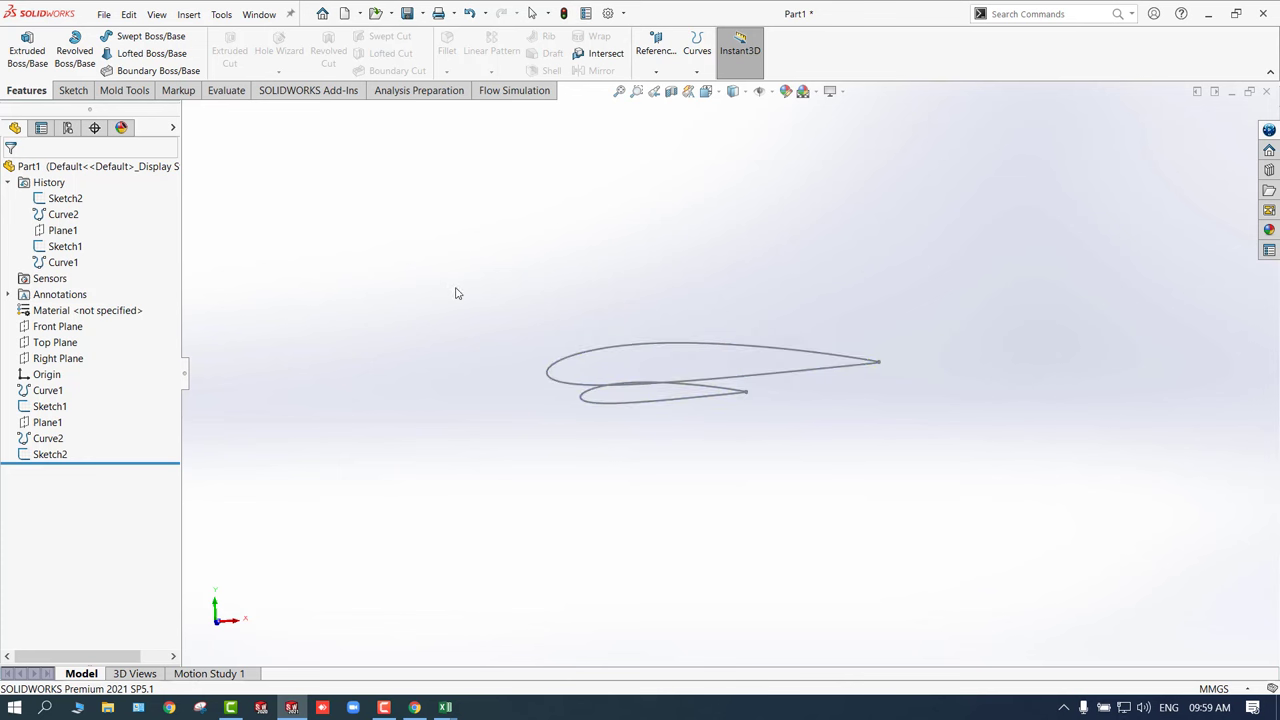
middle_drag(455, 292, 483, 364)
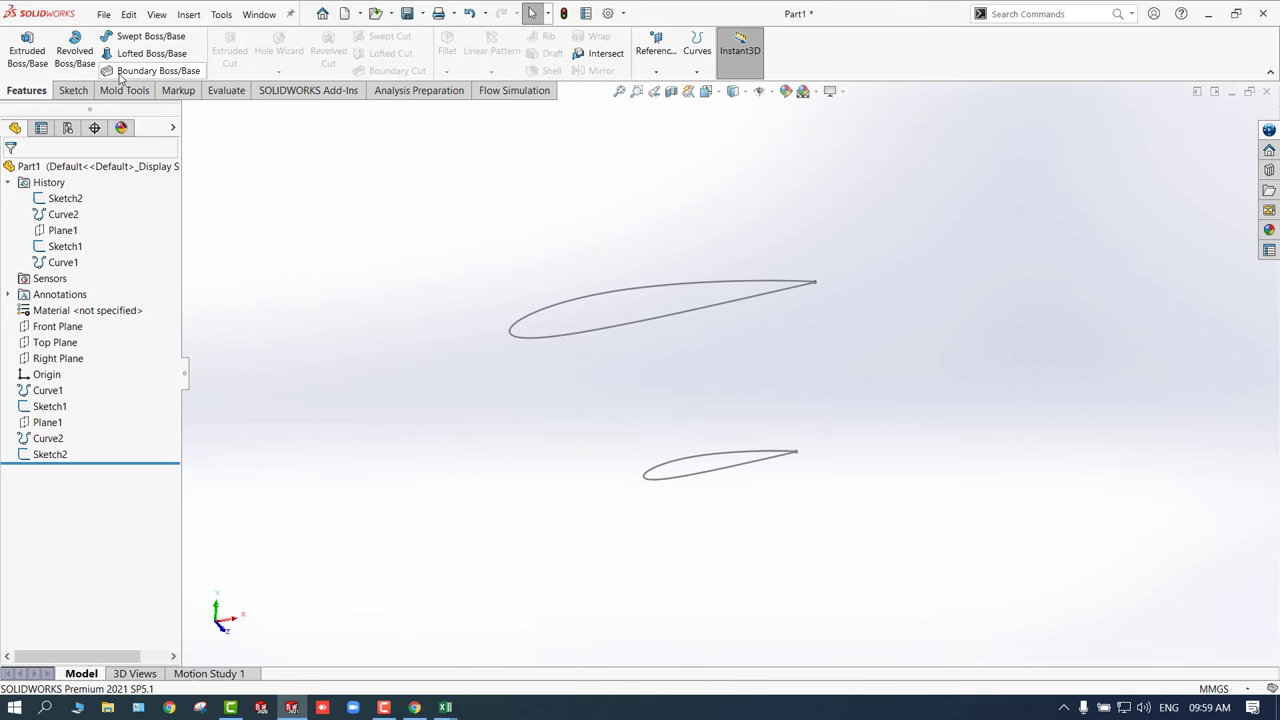
- Start a loft picking both airfoil profiles, then cancel it without creating anything
click(140, 54)
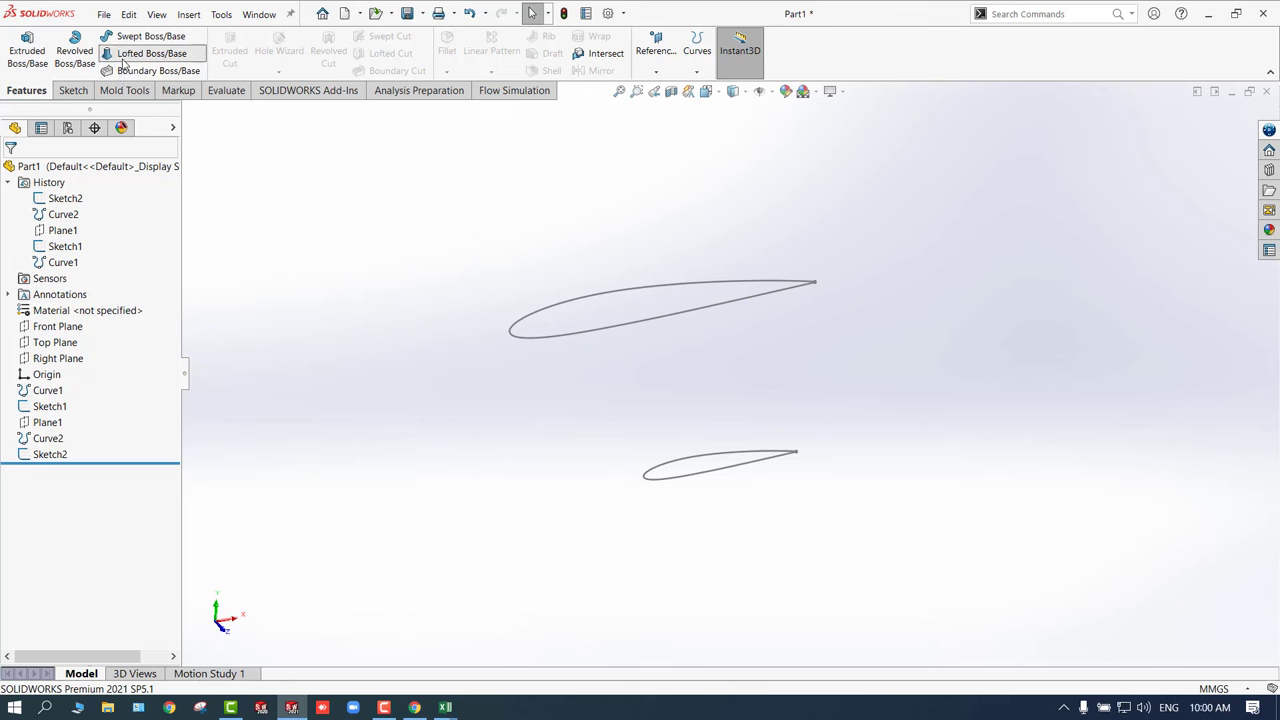
click(517, 328)
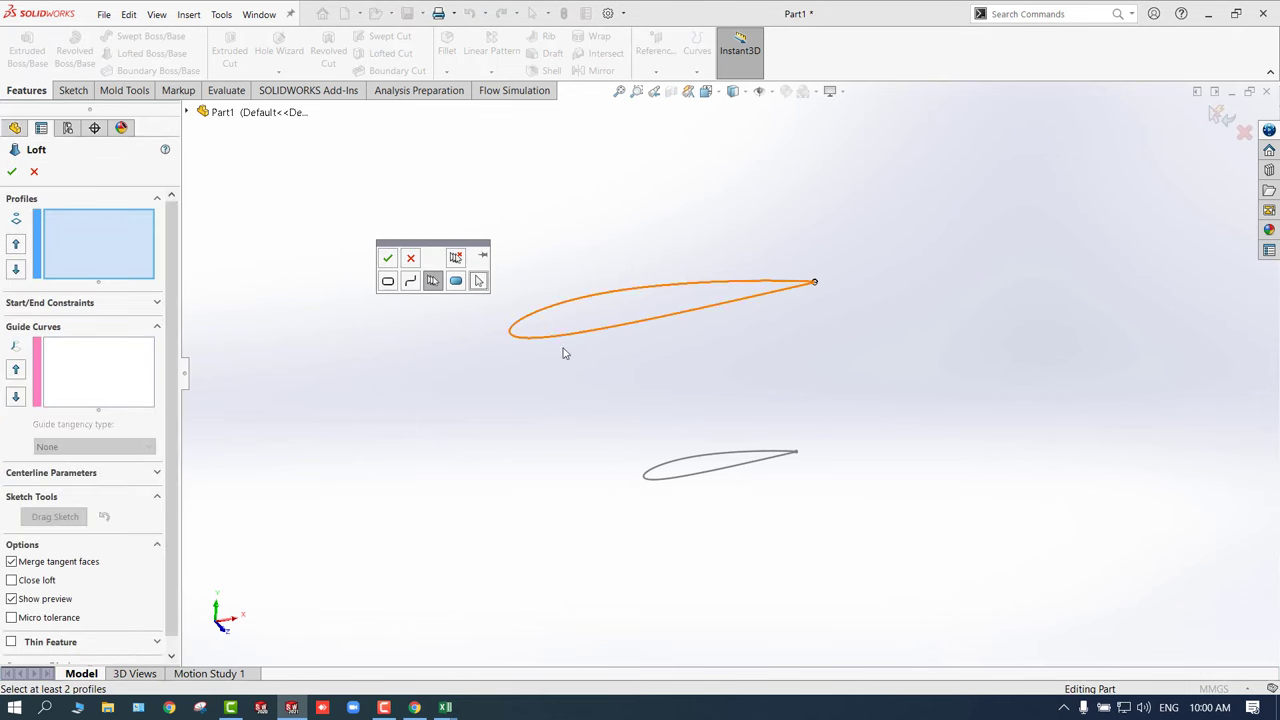
click(670, 472)
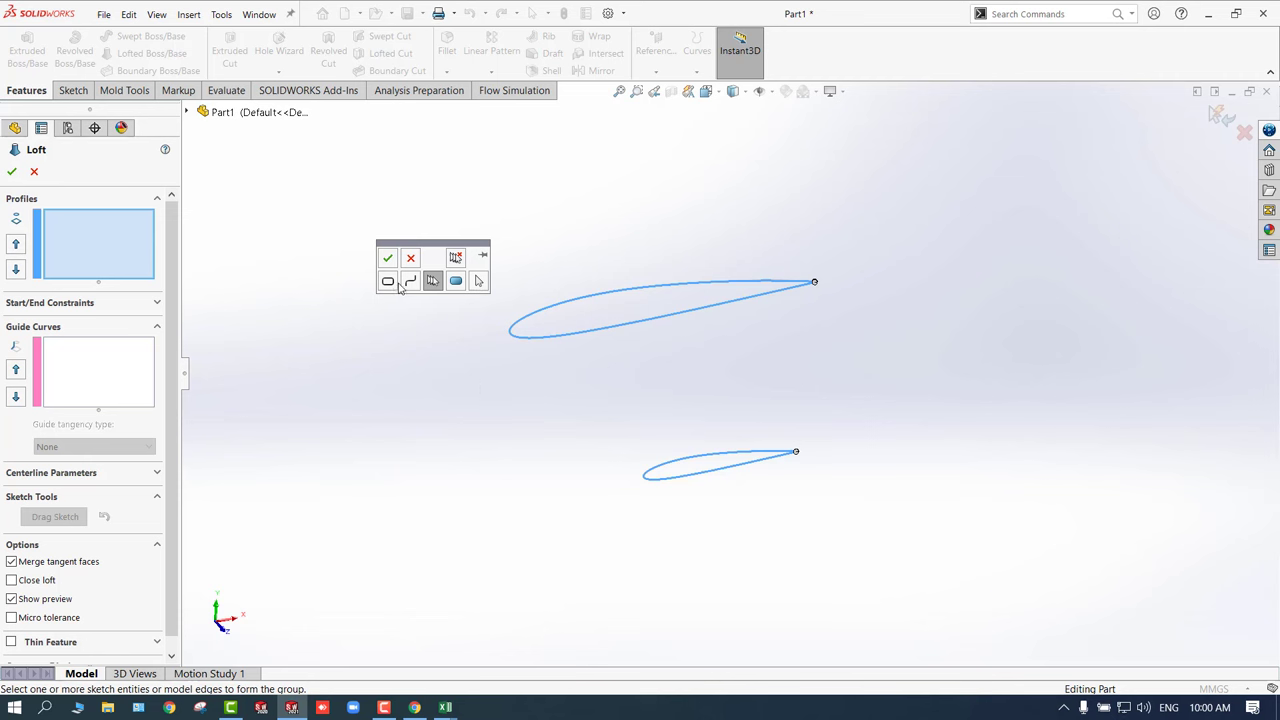
scroll(800, 455, down, 10)
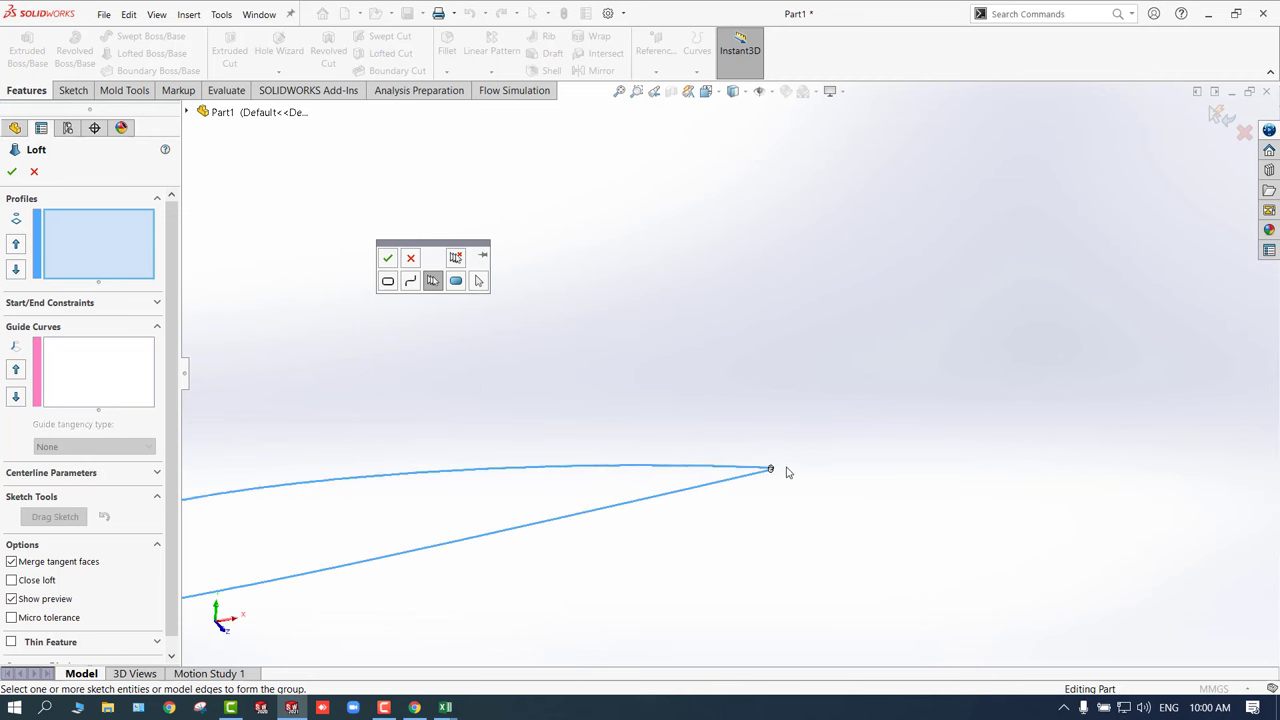
scroll(740, 455, down, 3)
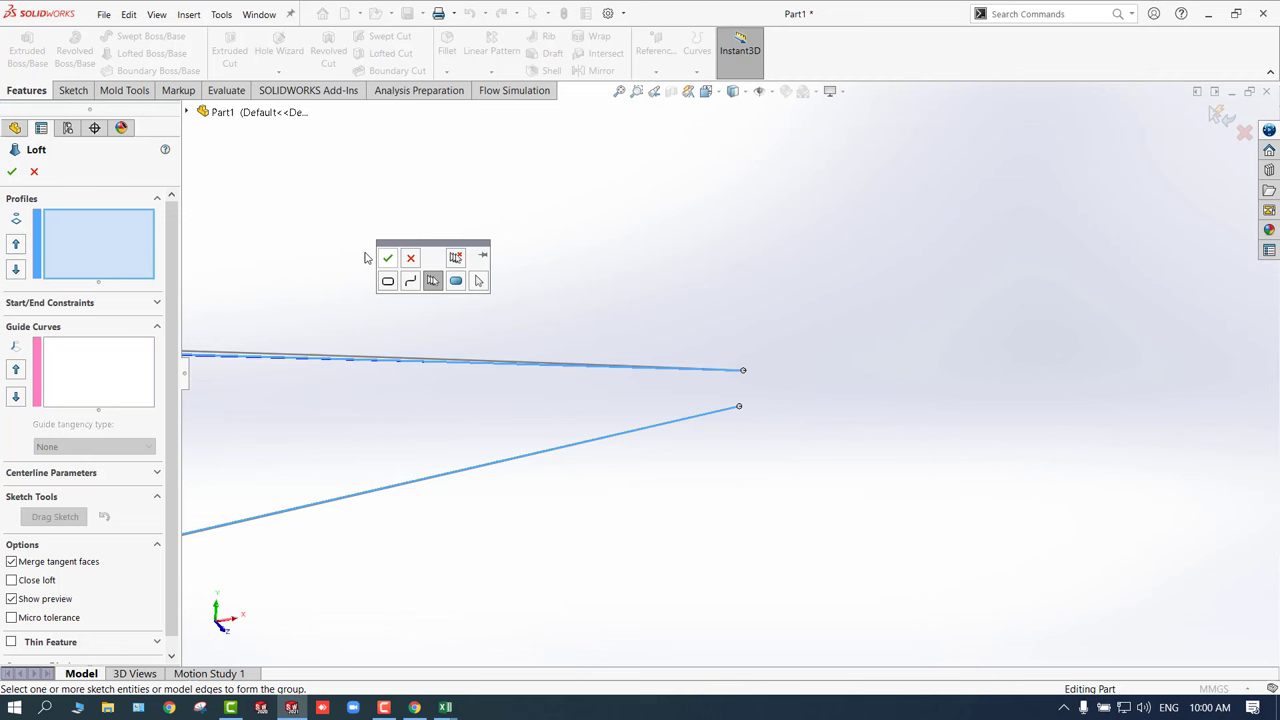
click(412, 259)
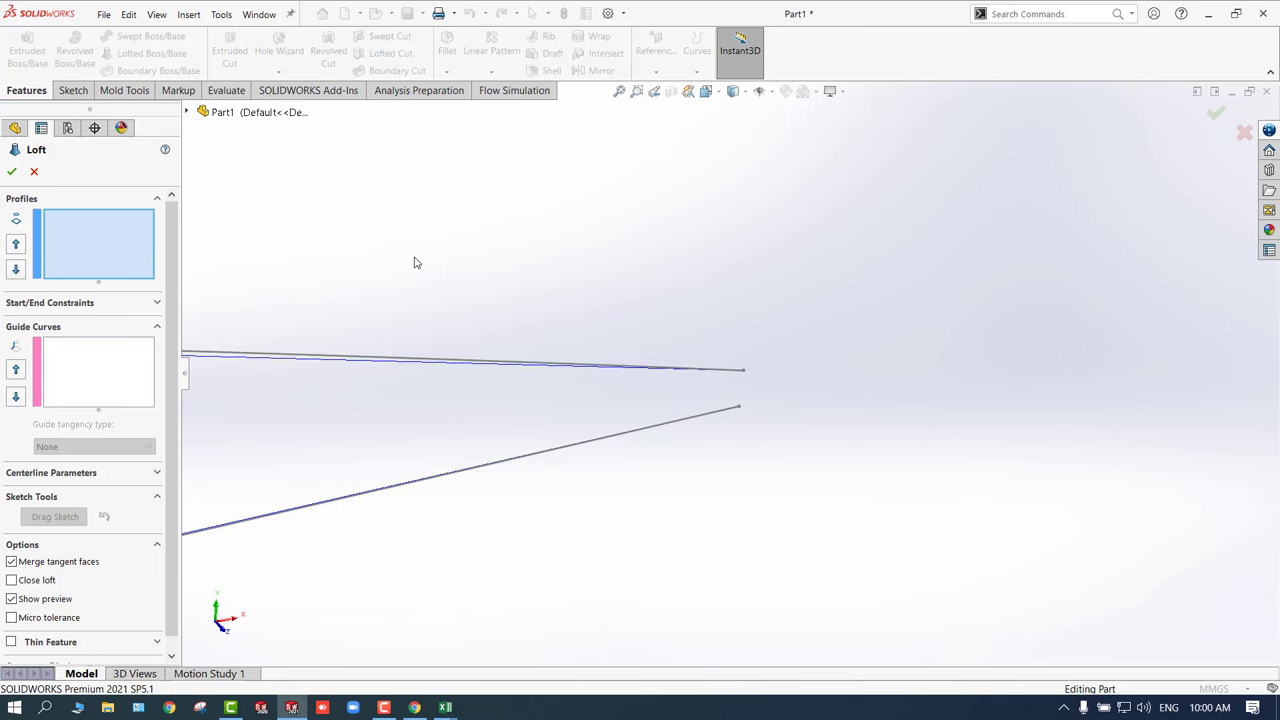
click(32, 173)
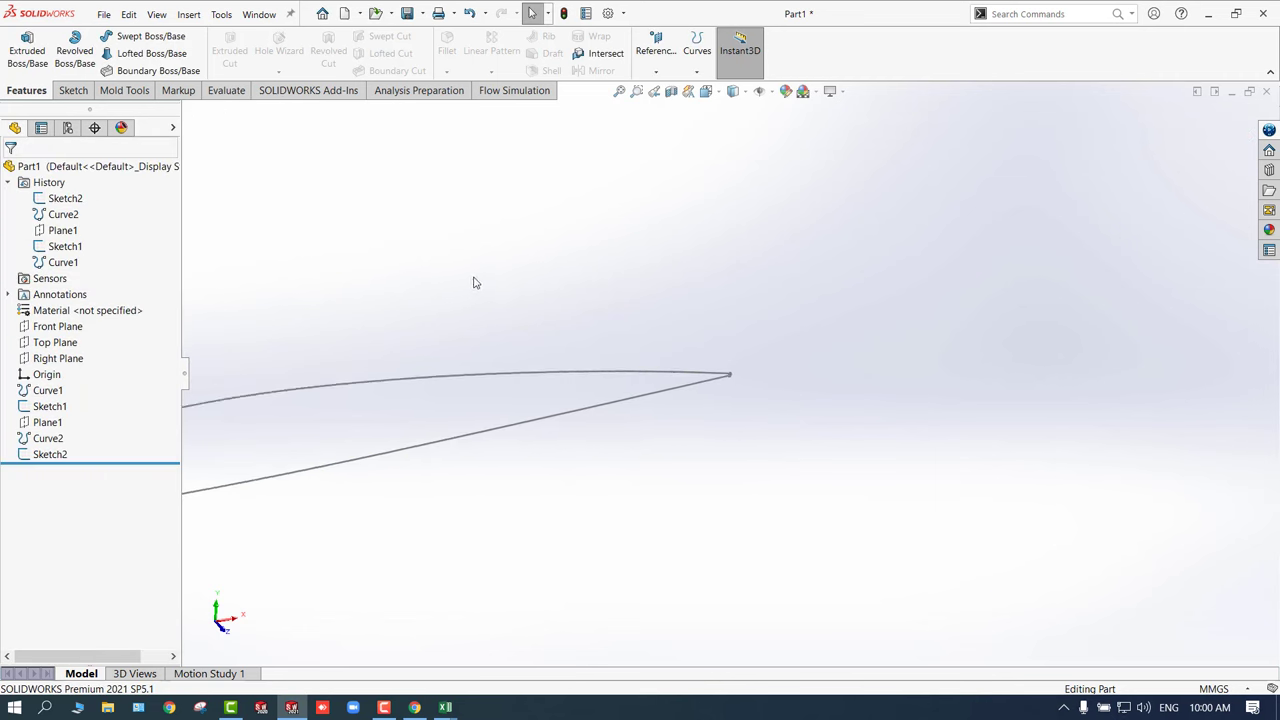
- Close the 100 mm airfoil's trailing edge in Sketch1 with a short line
click(646, 189)
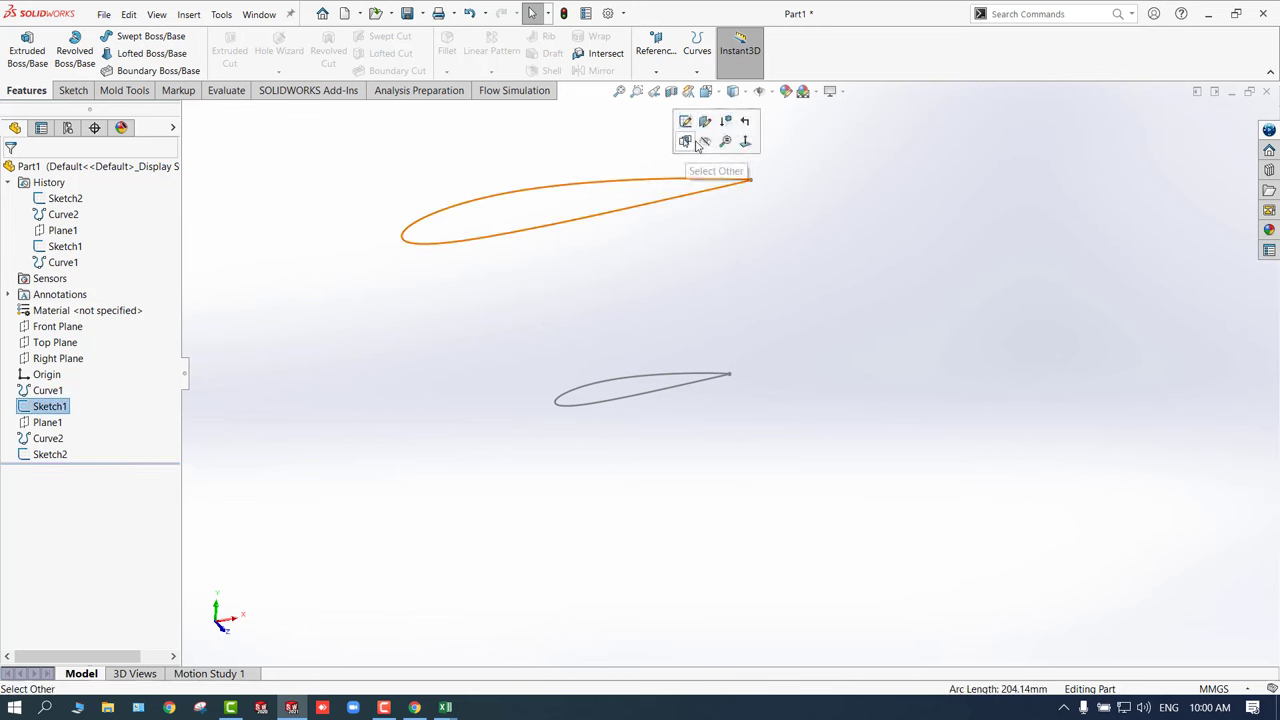
click(683, 130)
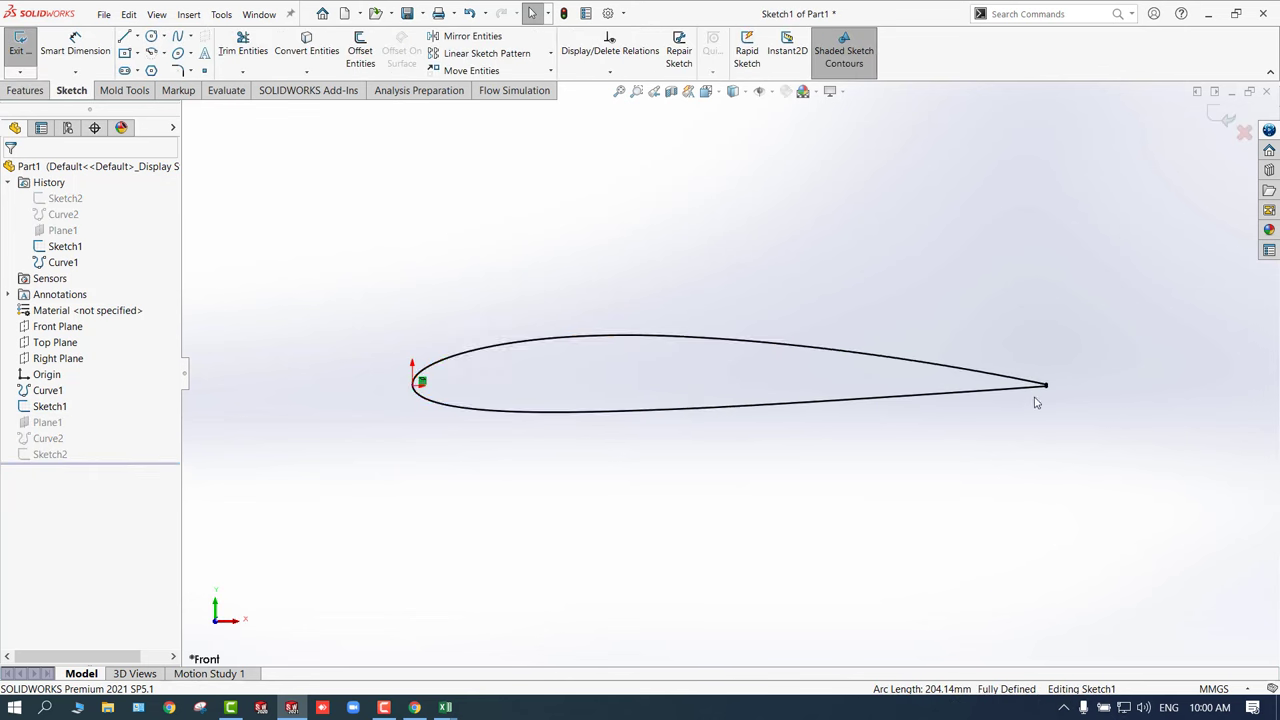
scroll(1034, 400, down, 5)
scroll(903, 442, down, 2)
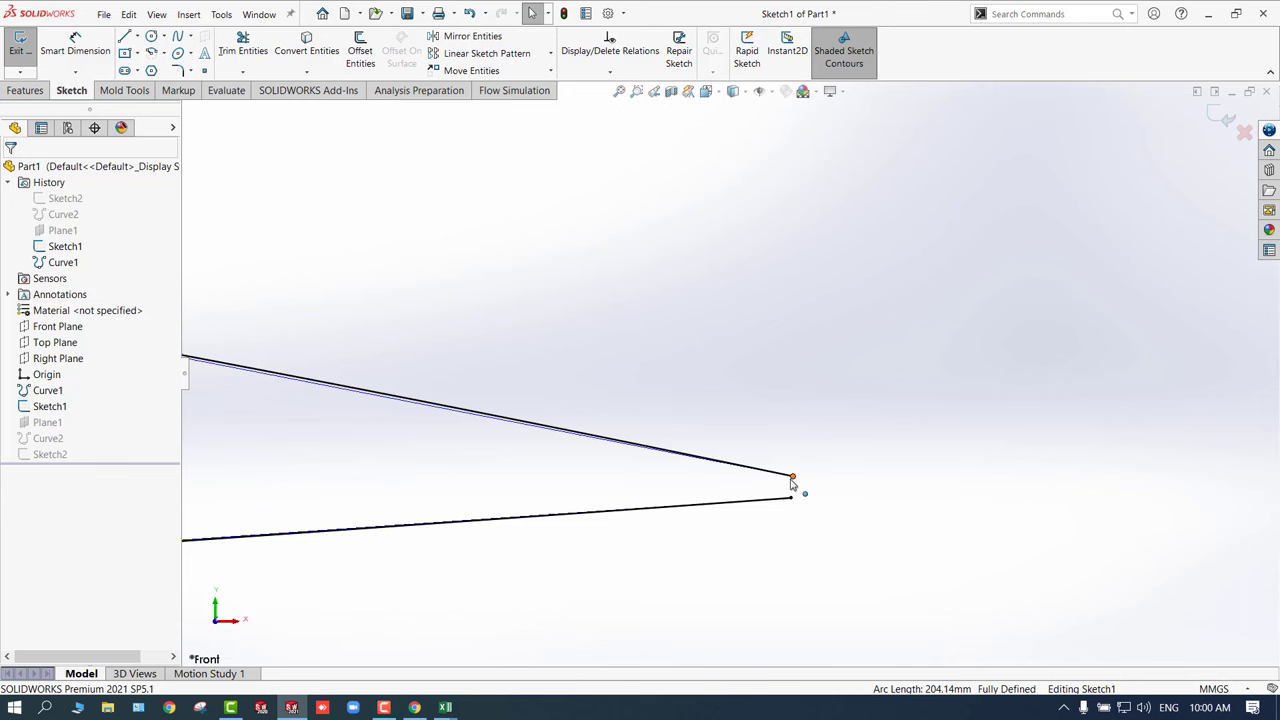
click(124, 36)
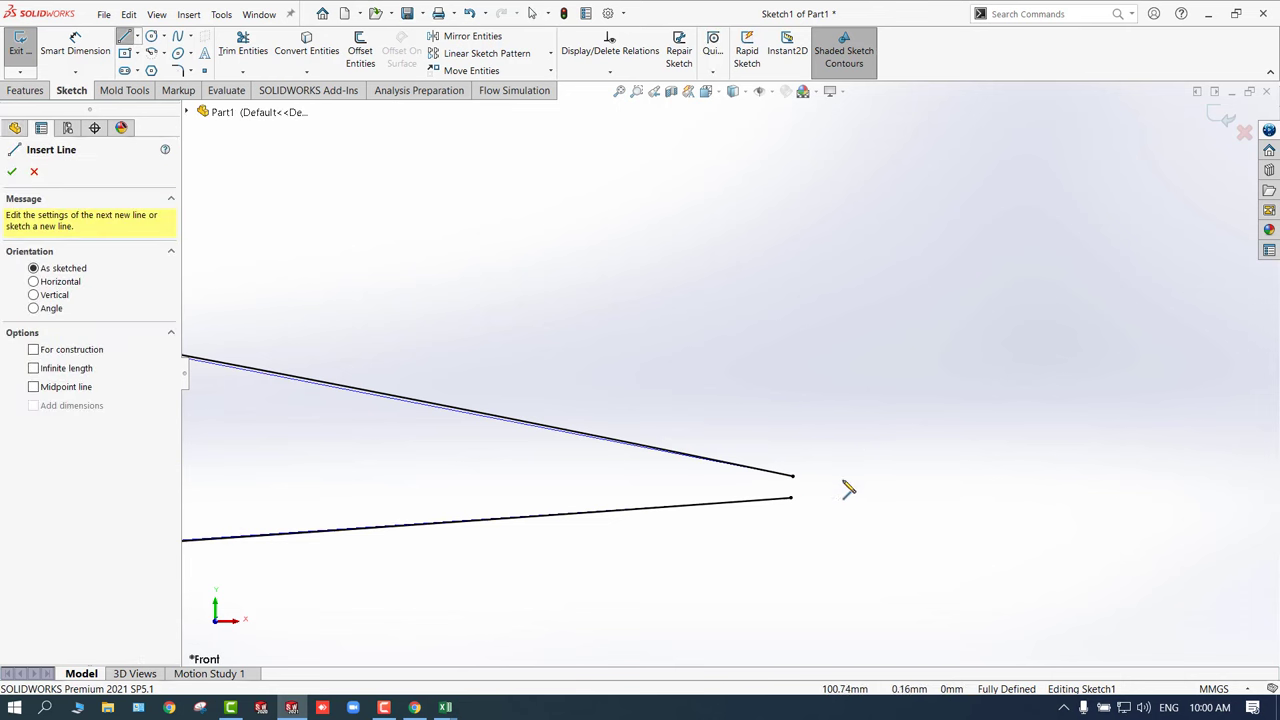
click(792, 477)
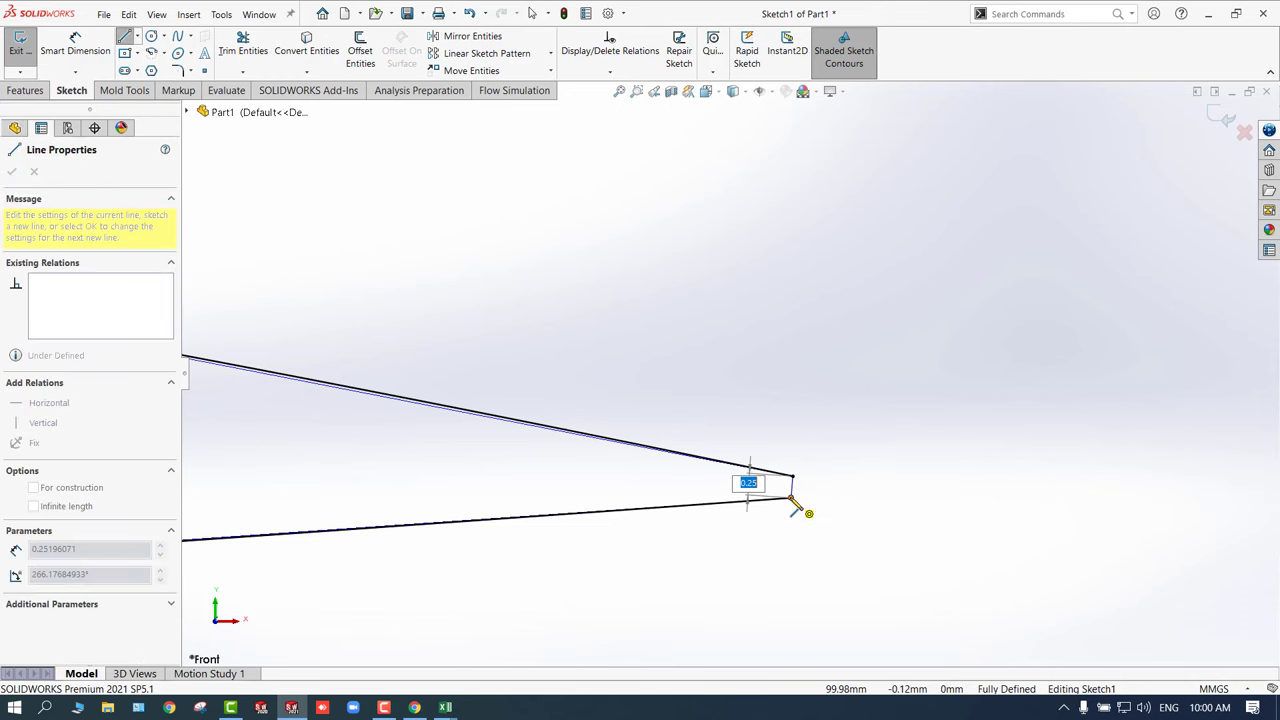
click(791, 497)
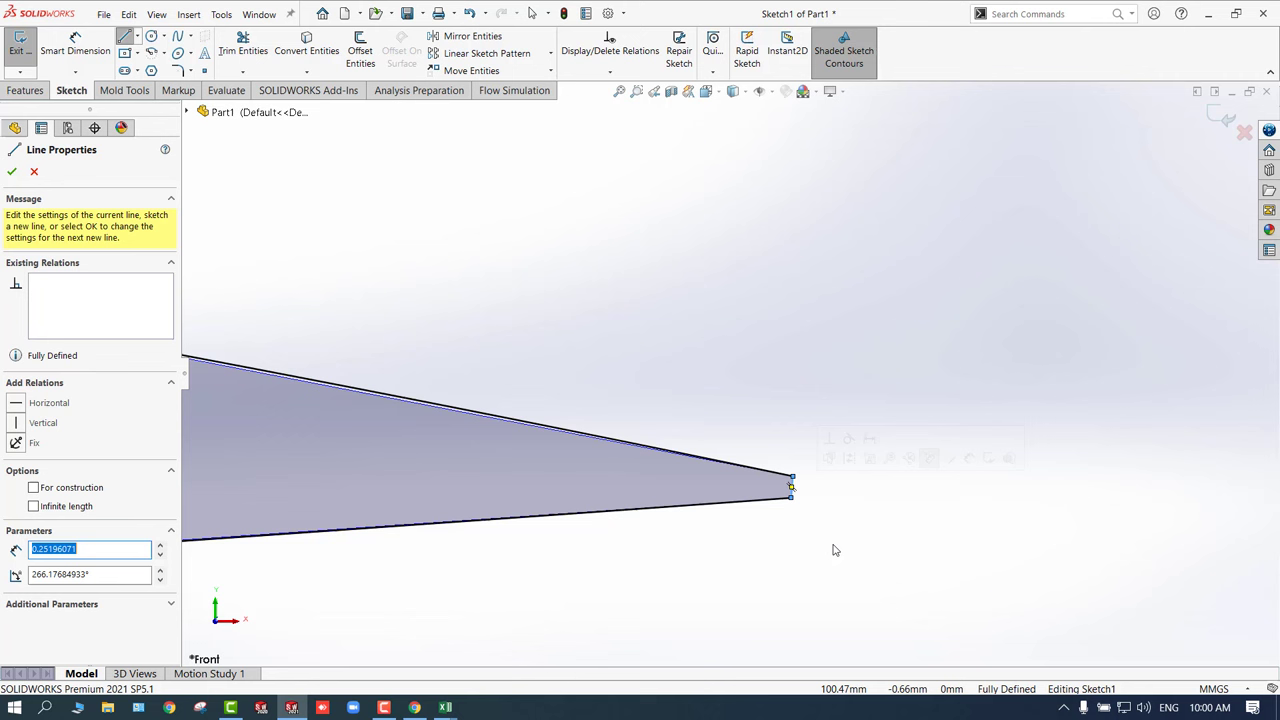
click(1220, 117)
- Select the 50 mm airfoil sketch, Sketch2, and open it for editing
scroll(830, 360, up, 5)
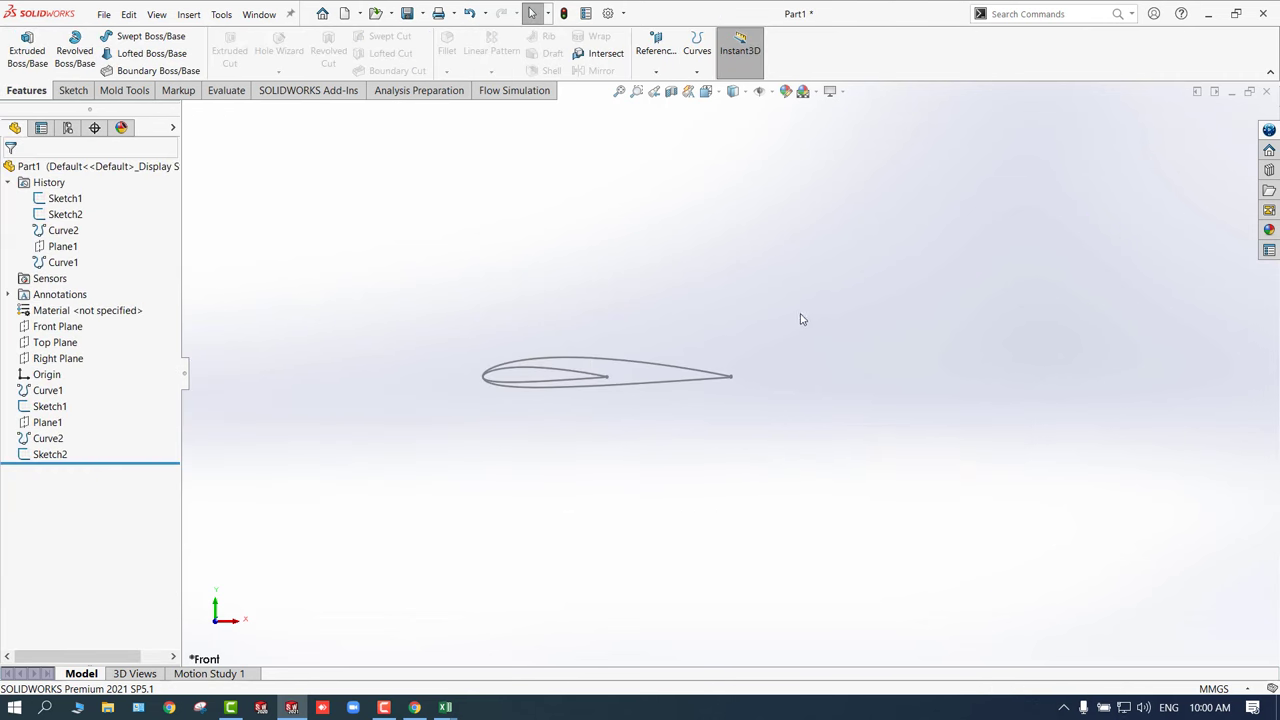
scroll(543, 354, down, 3)
click(586, 405)
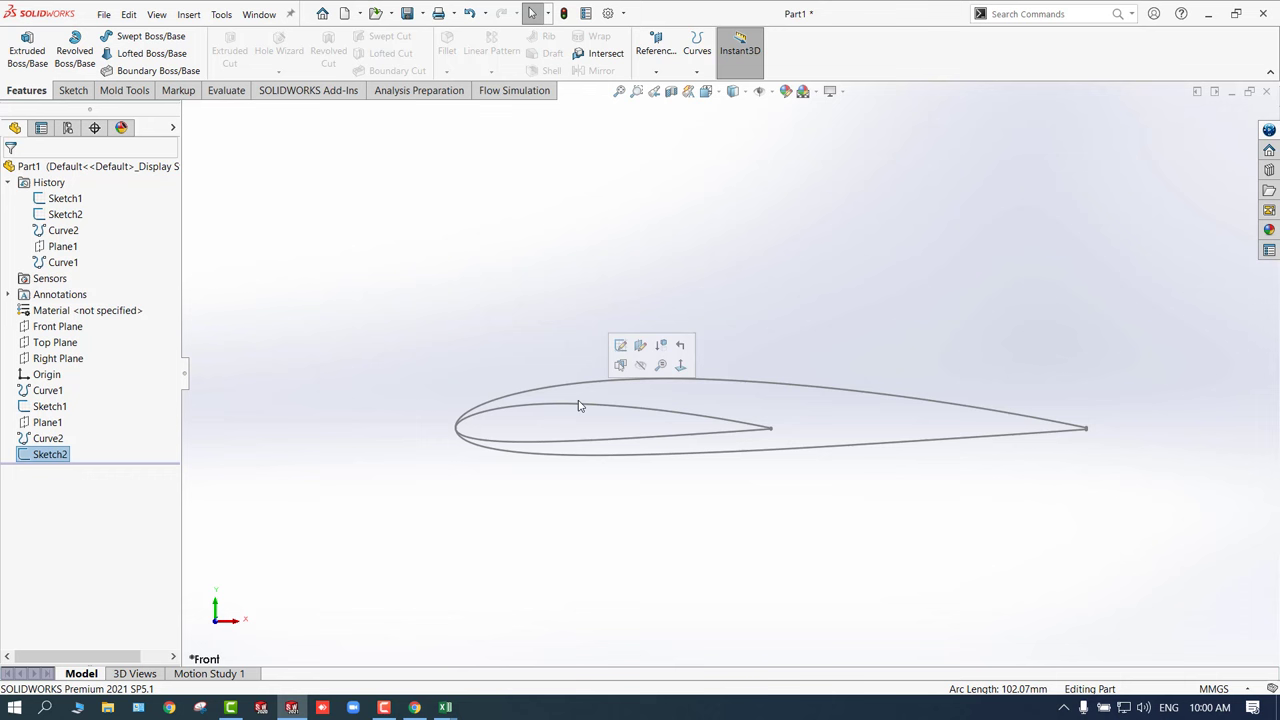
click(629, 320)
scroll(640, 360, up, 3)
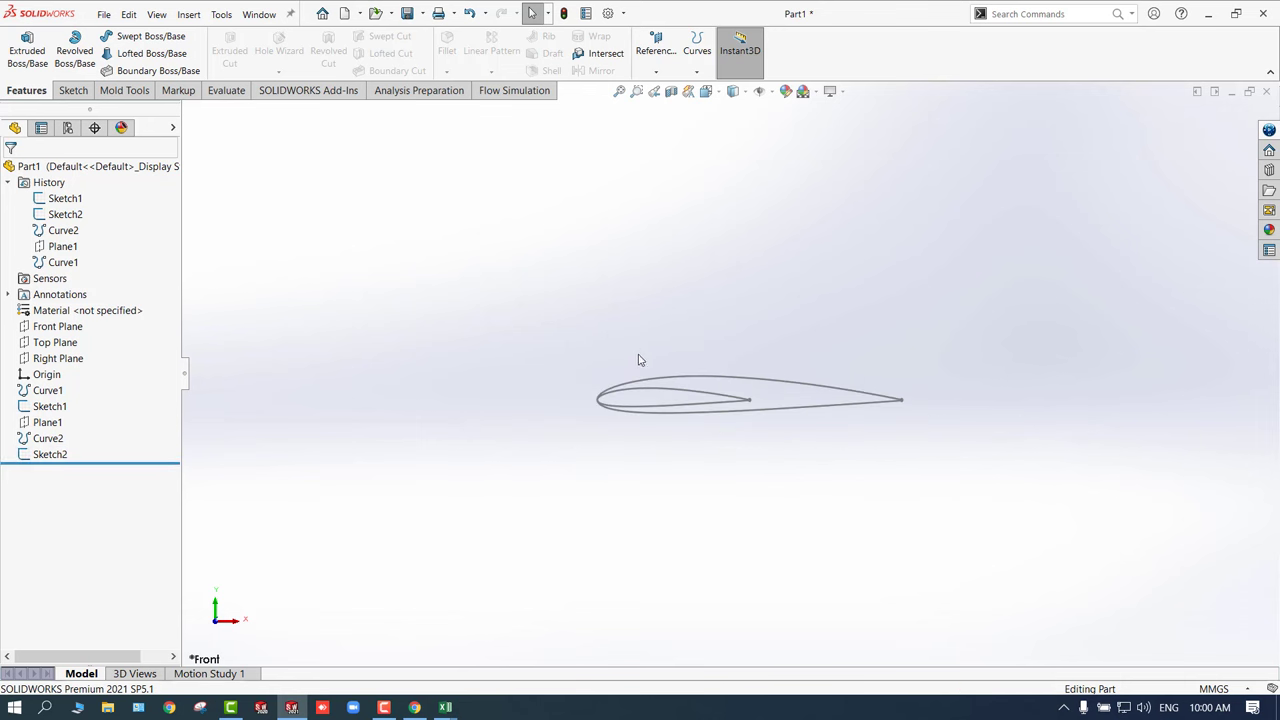
mouse_move(640, 360)
middle_down()
mouse_move(751, 417)
mouse_move(703, 435)
middle_up()
click(703, 435)
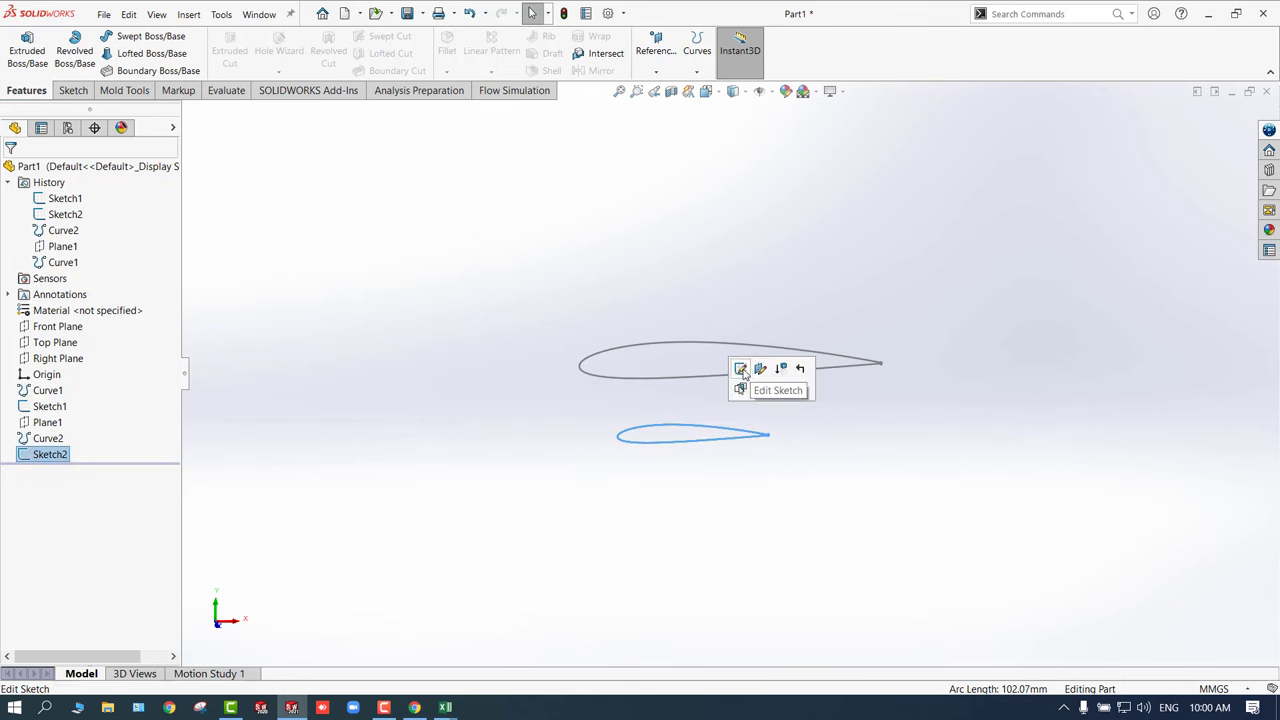
click(737, 369)
- Draw a short line across the 50 mm airfoil's trailing edge and exit the sketch
scroll(735, 385, down, 5)
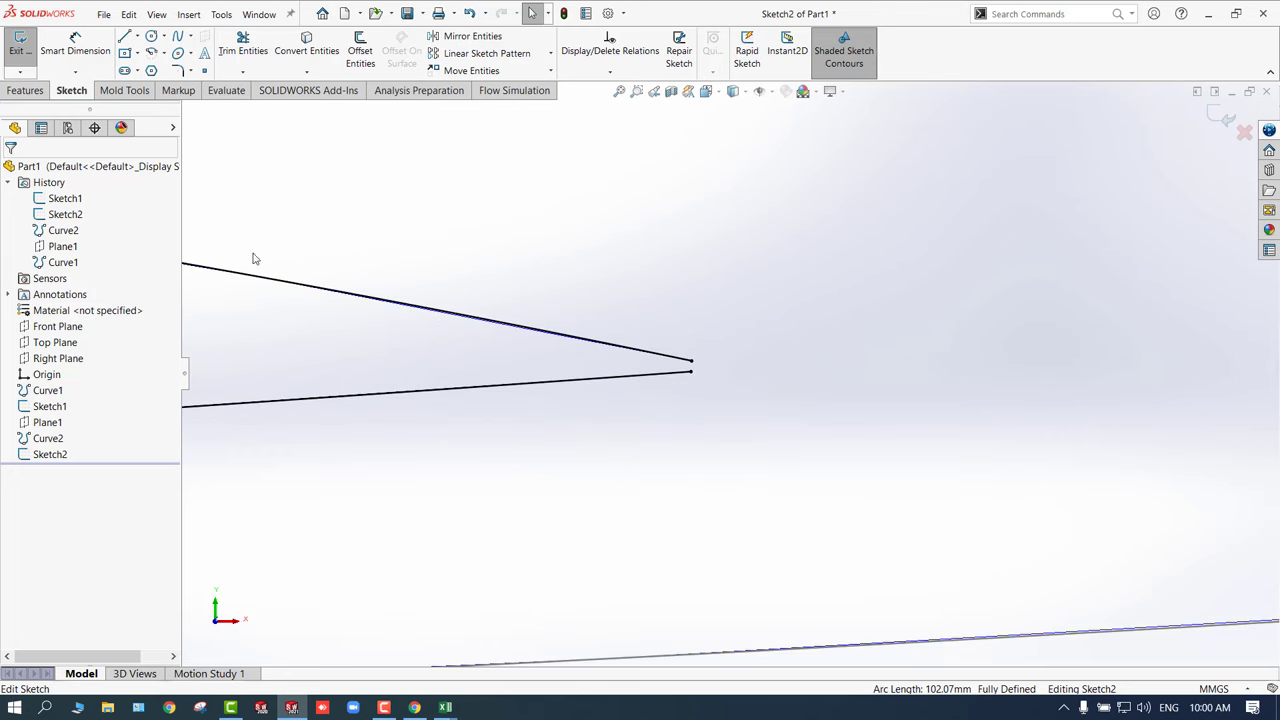
click(124, 36)
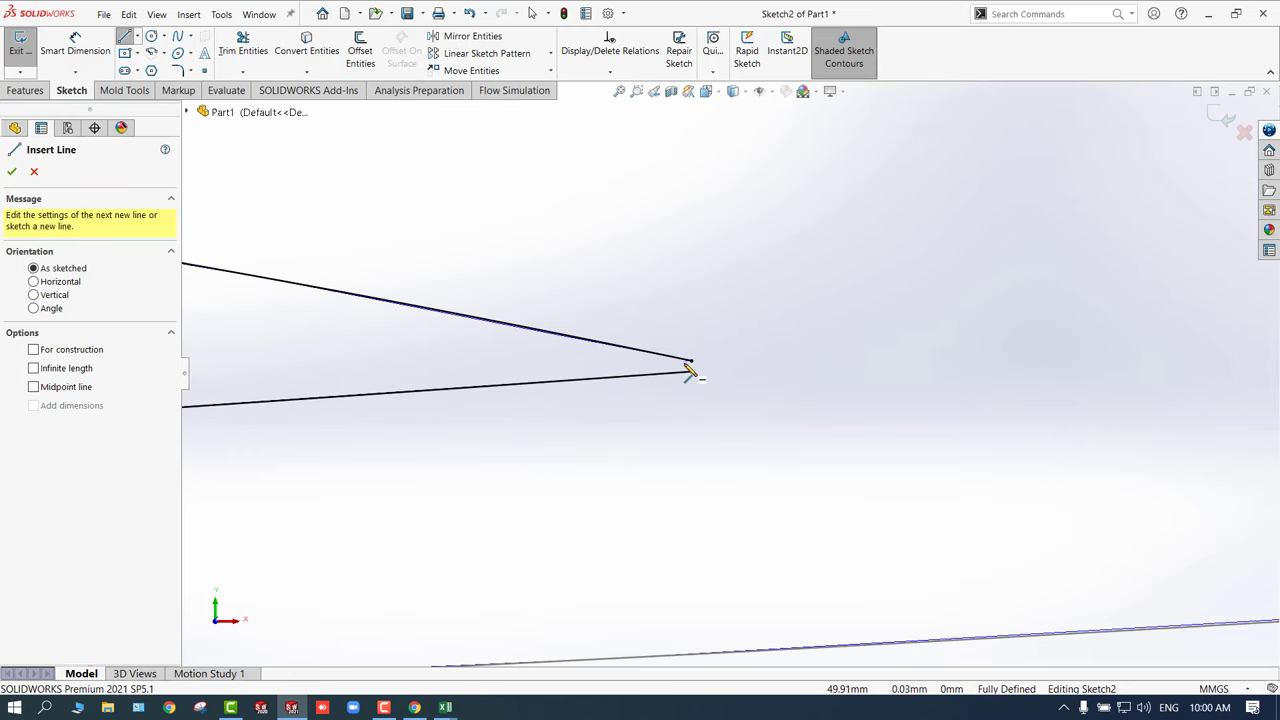
click(689, 363)
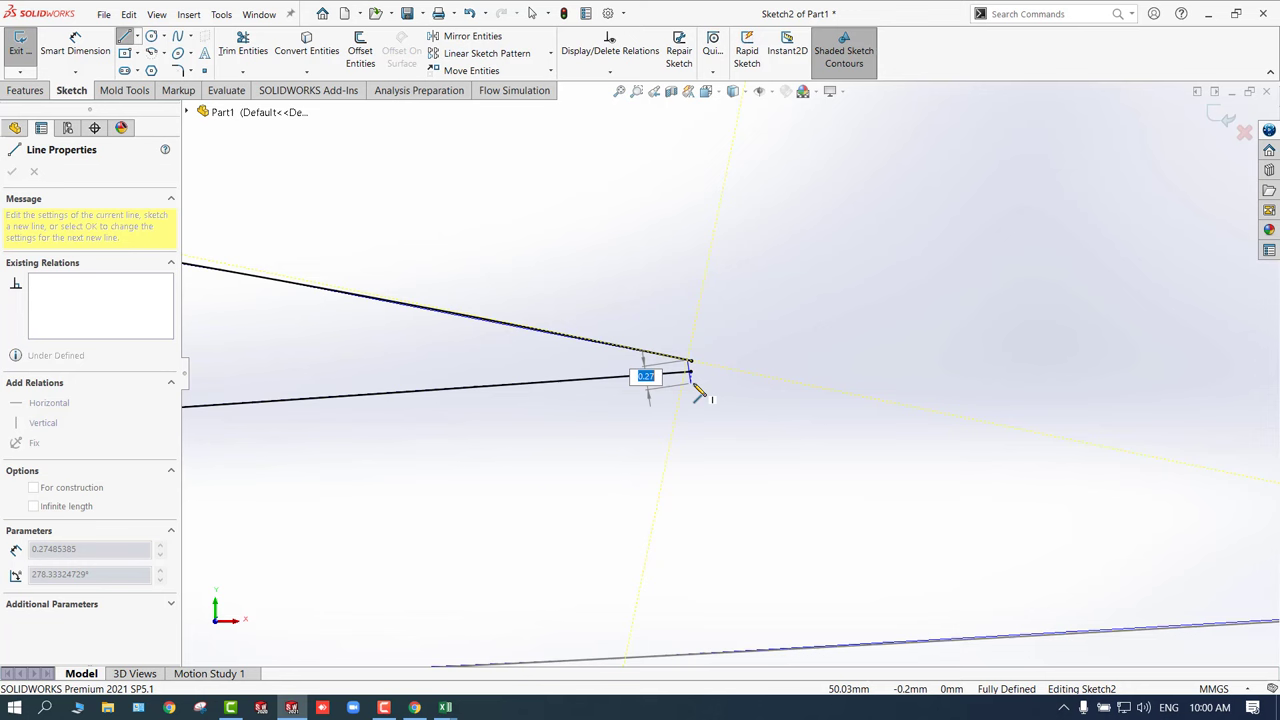
key(Escape)
key(Return)
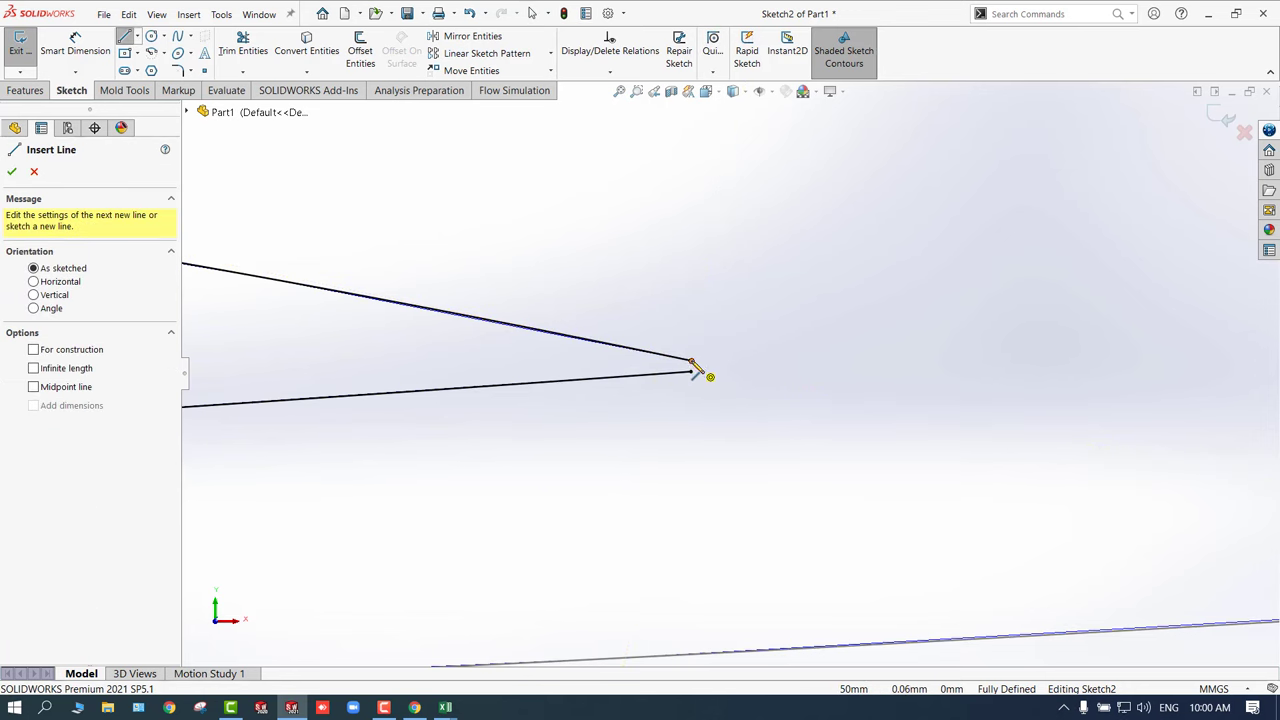
click(690, 361)
click(692, 374)
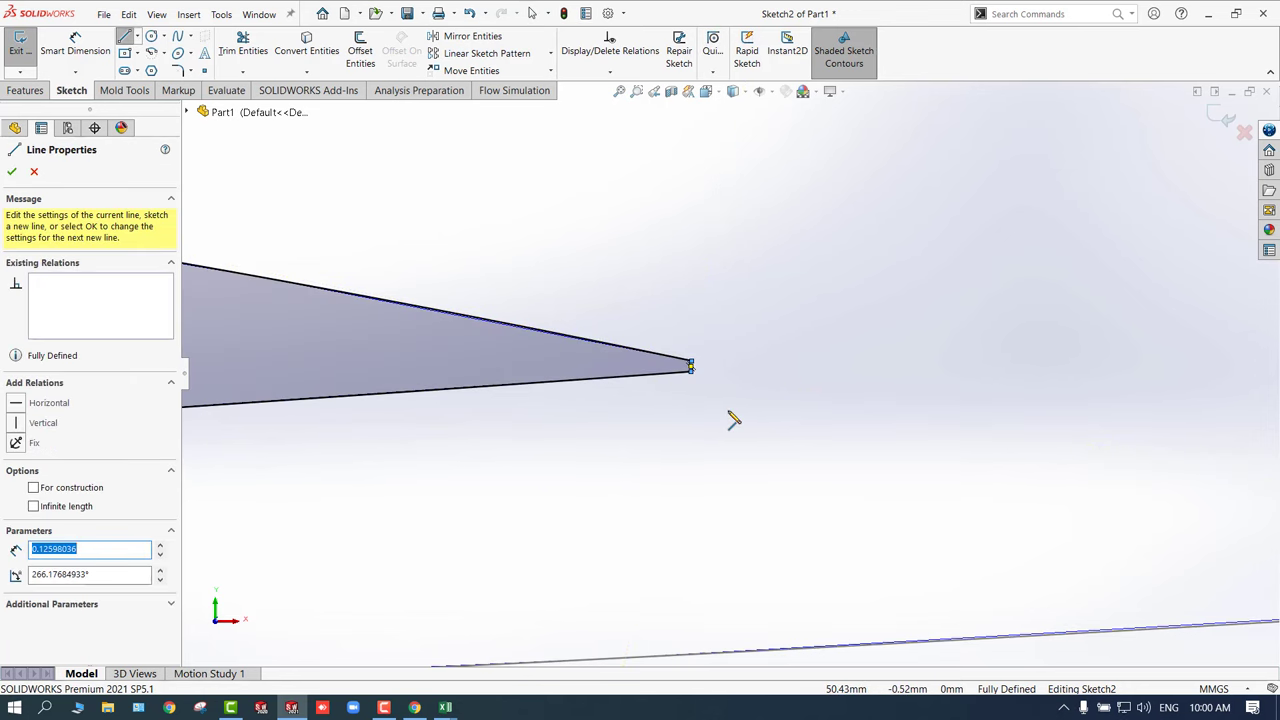
scroll(731, 418, up, 2)
click(1203, 135)
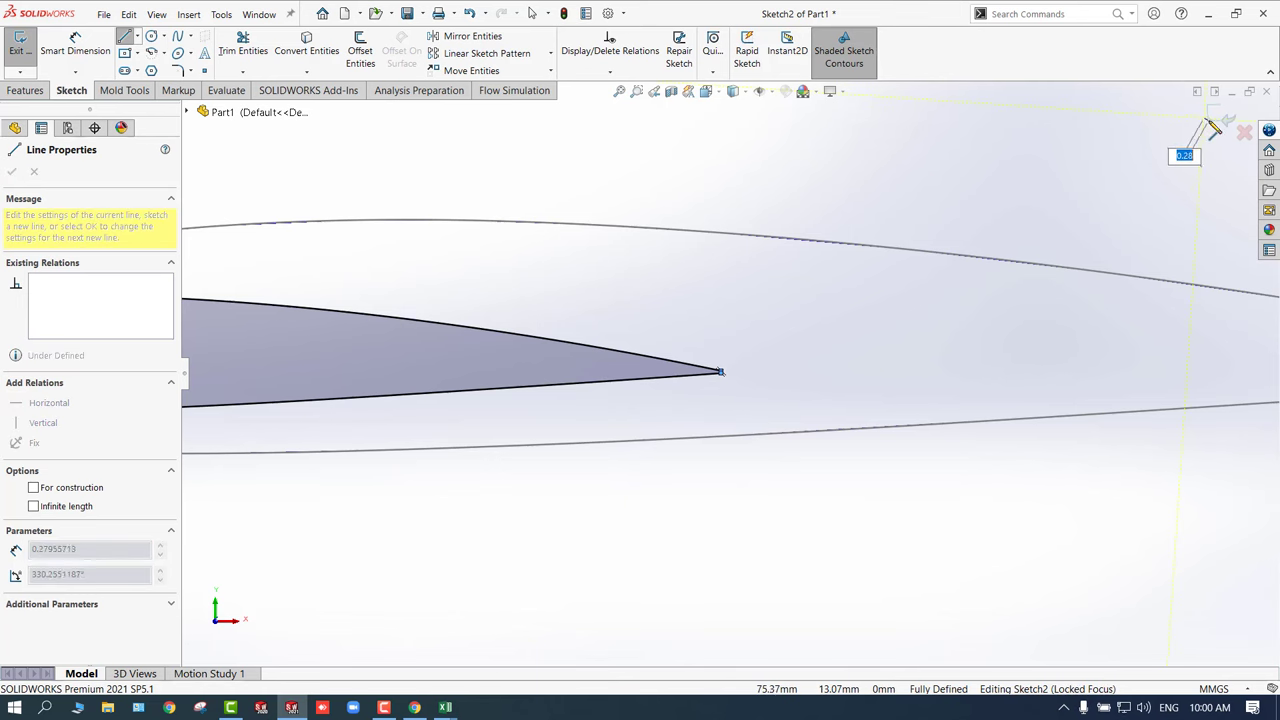
key(Escape)
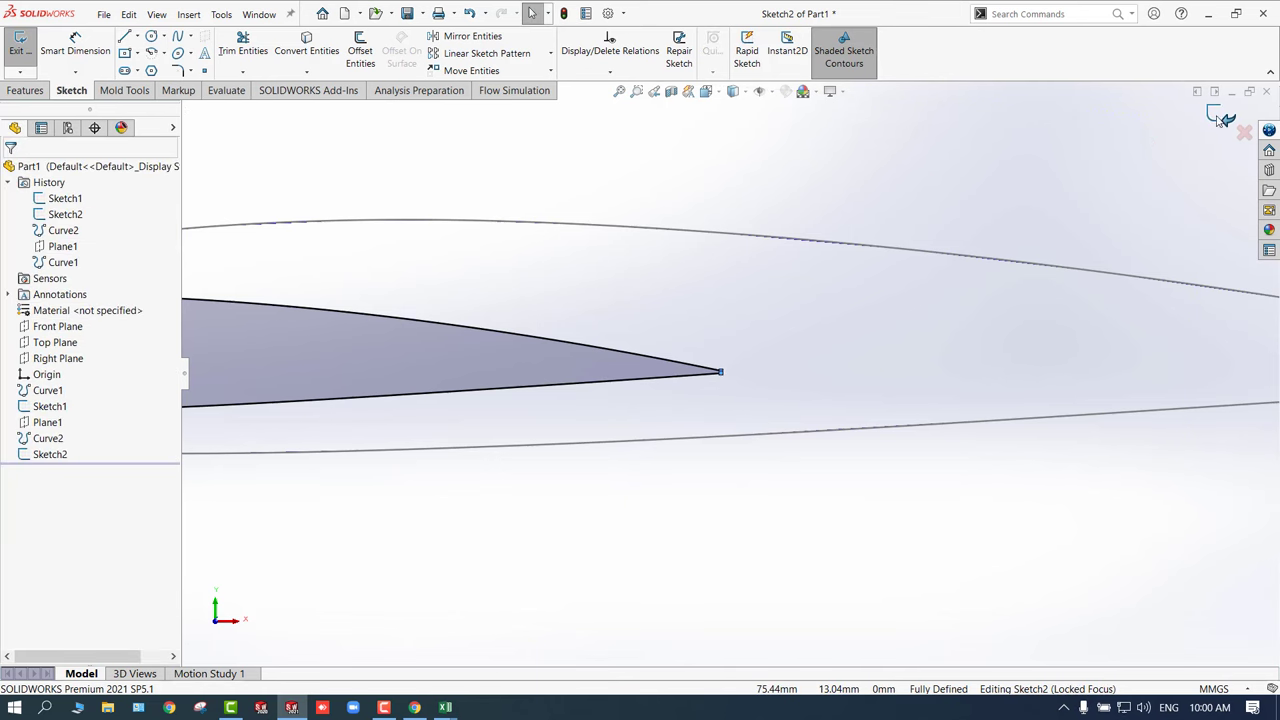
click(1222, 117)
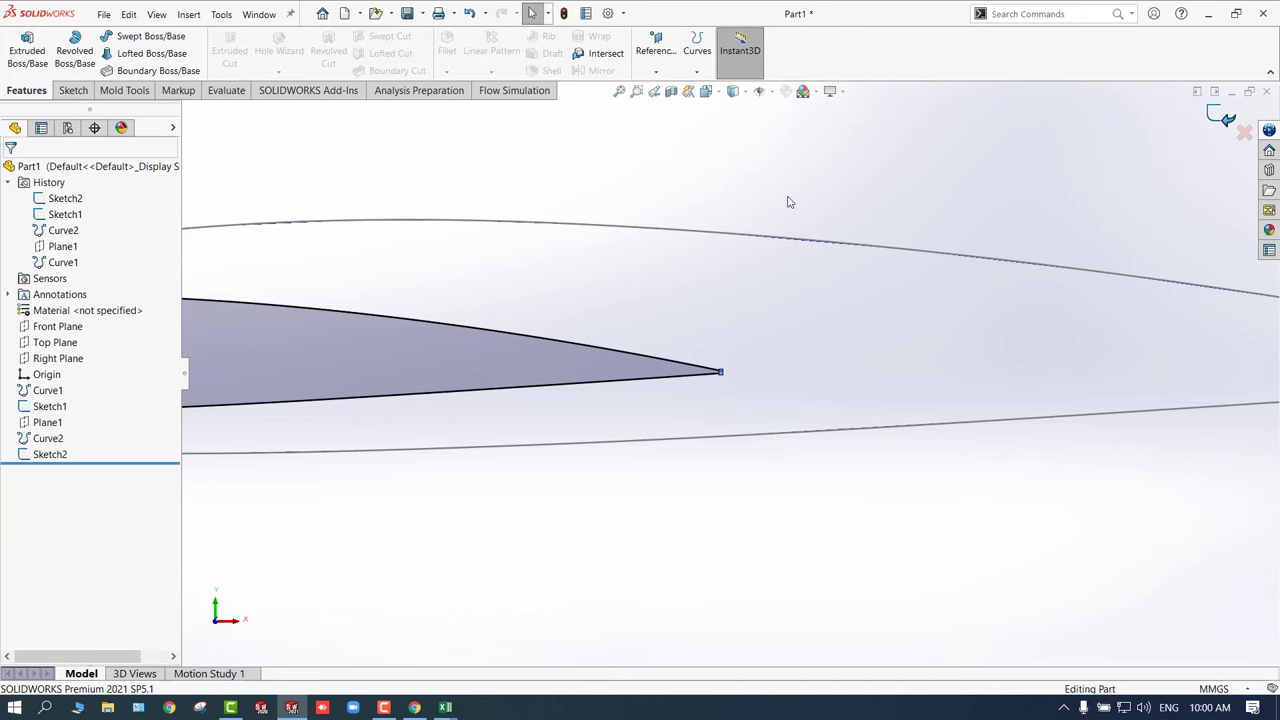
- Loft Sketch1 (100 mm) to Sketch2 (50 mm) into the solid wing Loft1
click(148, 53)
click(711, 238)
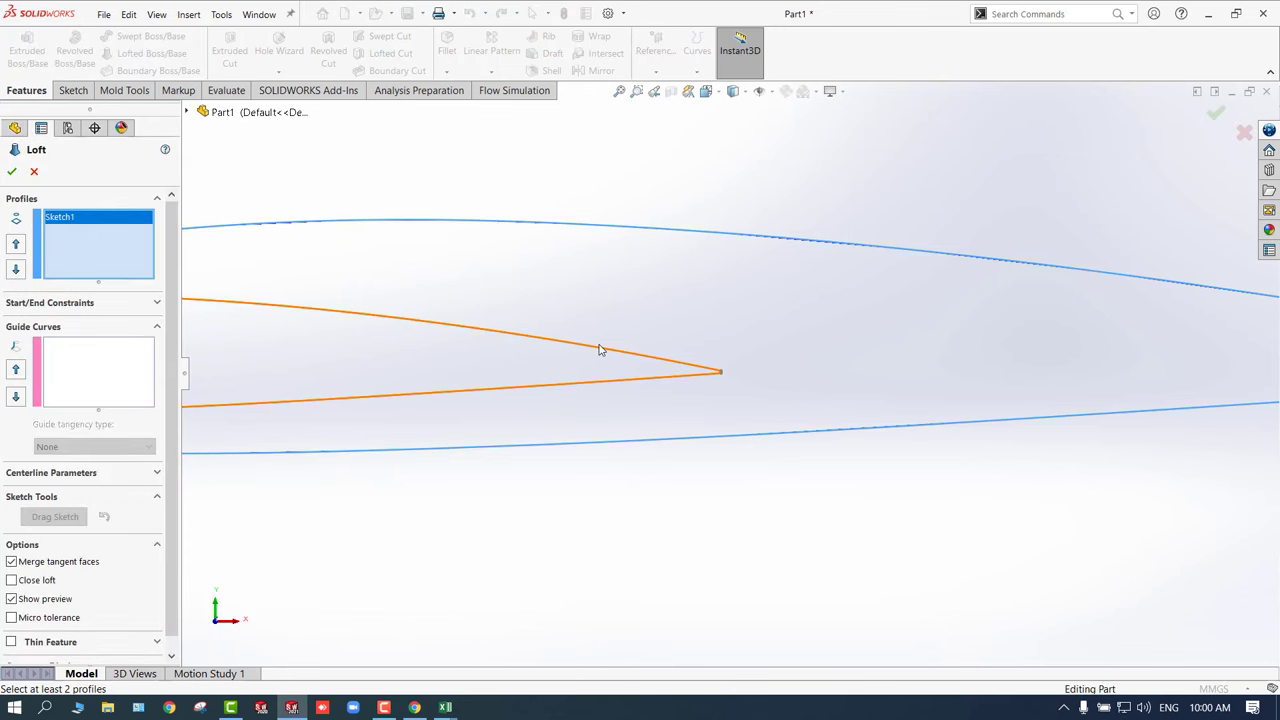
click(600, 350)
scroll(612, 310, up, 5)
mouse_move(609, 297)
middle_down()
mouse_move(626, 294)
mouse_move(672, 369)
mouse_move(520, 397)
mouse_move(535, 434)
middle_up()
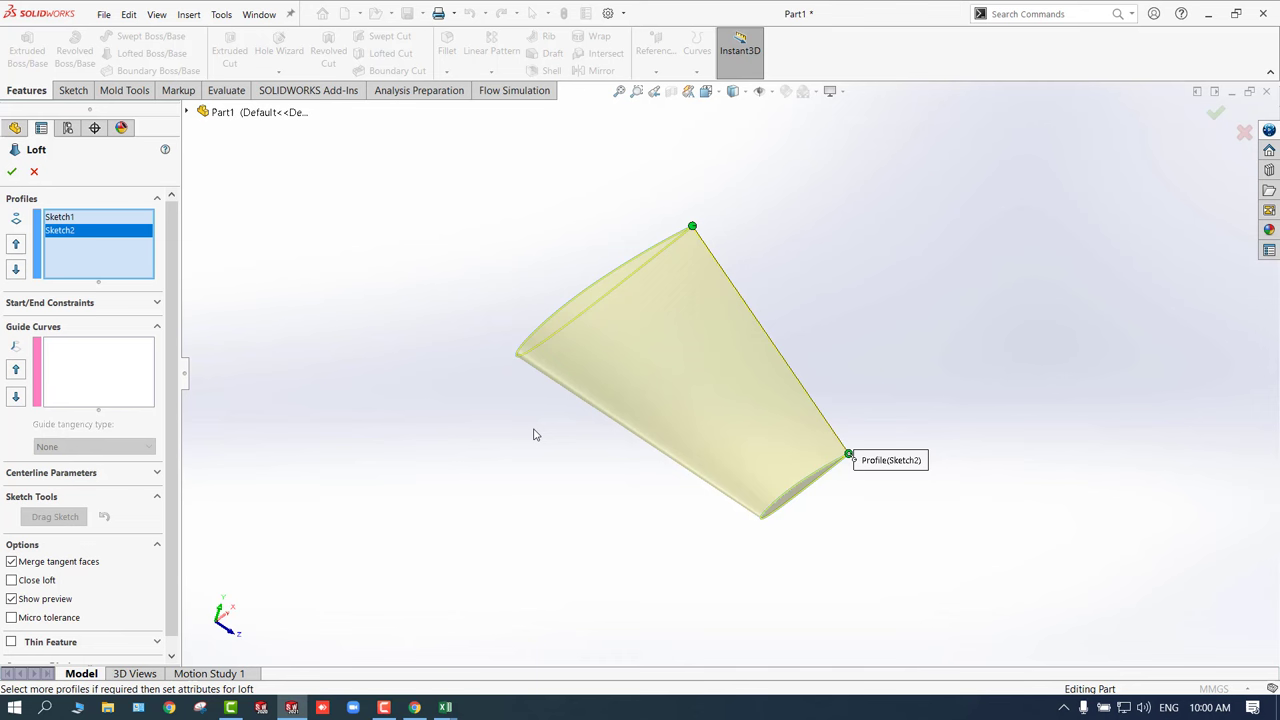
click(12, 173)
middle_drag(440, 414, 336, 254)
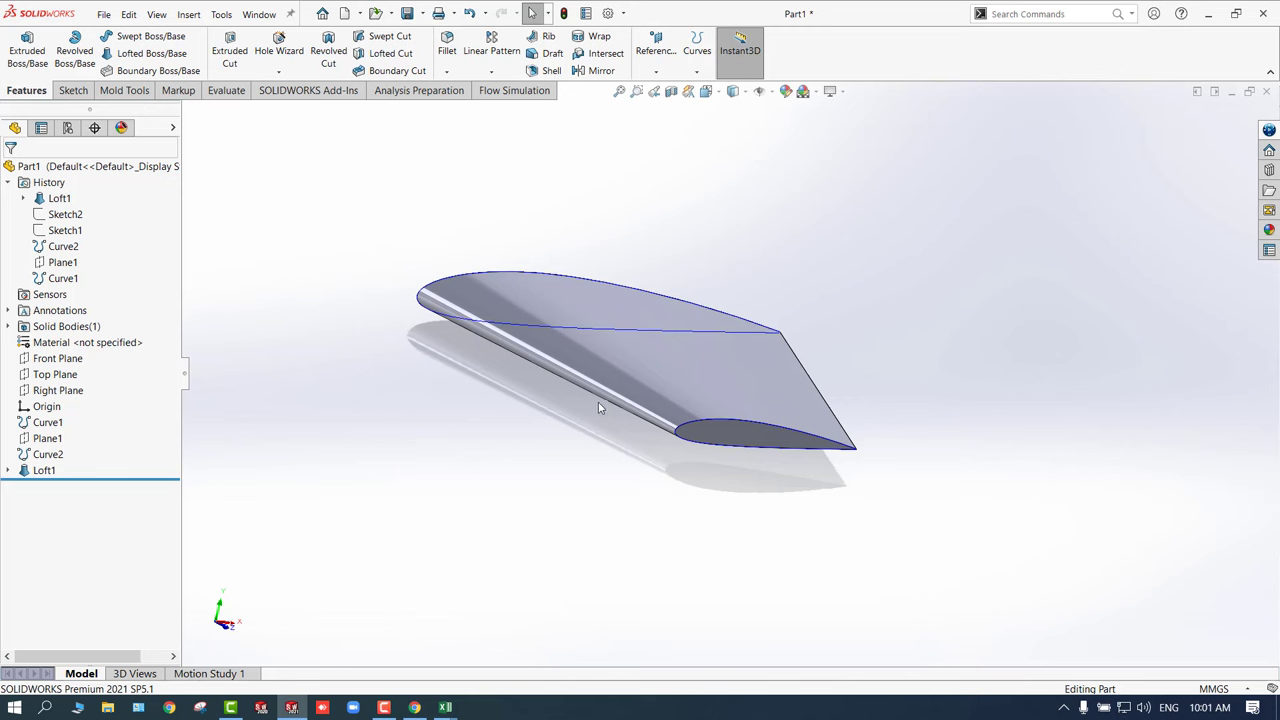
- Show the Sketch commands and rotate the view of the lofted wing
click(82, 90)
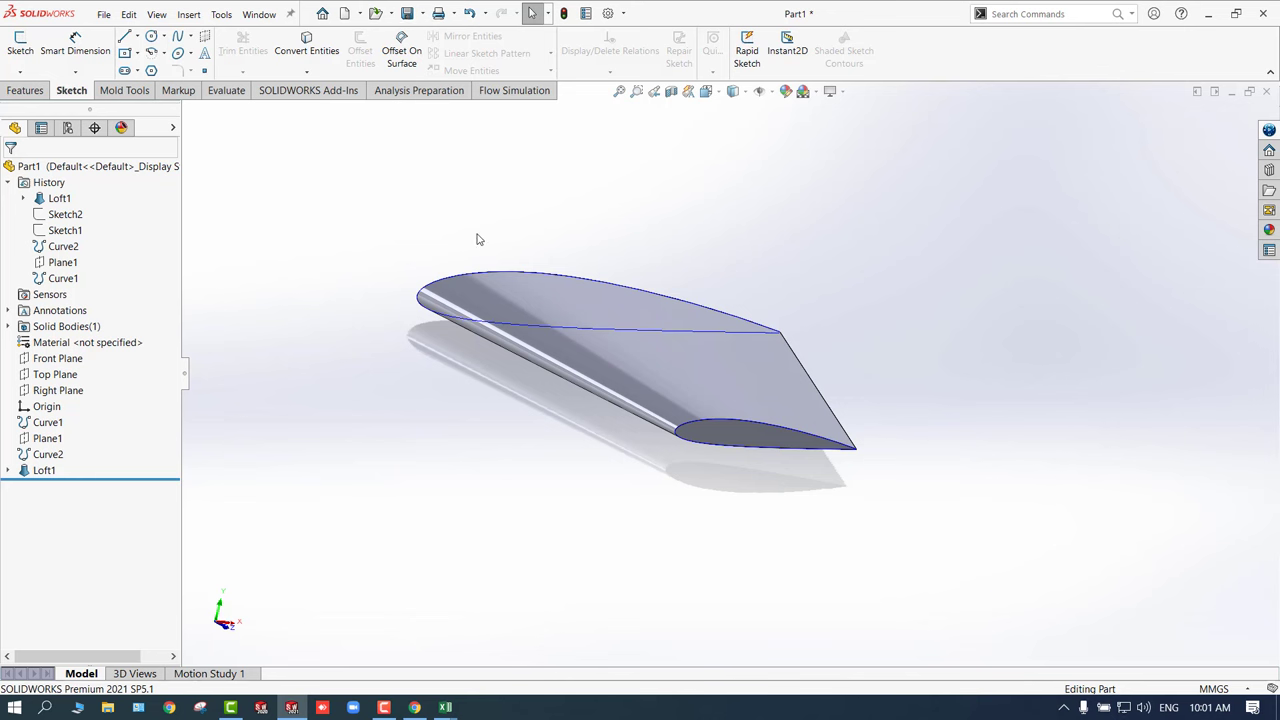
middle_drag(403, 225, 438, 319)
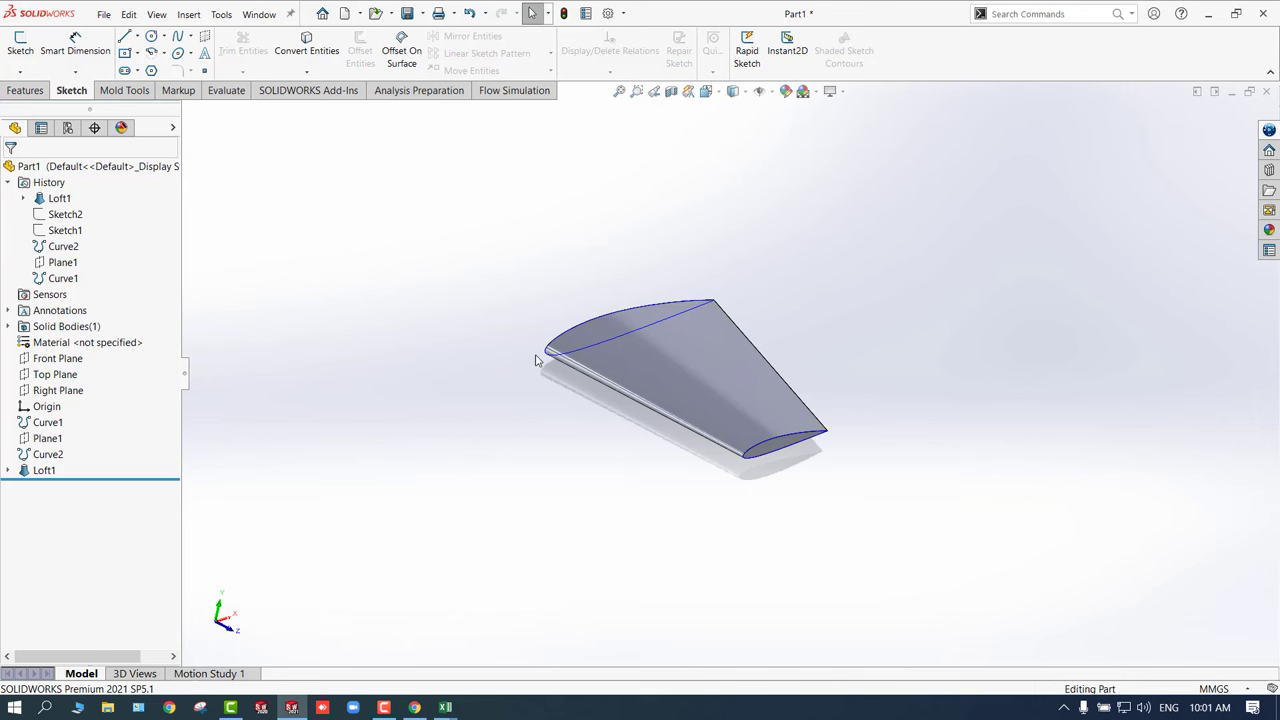